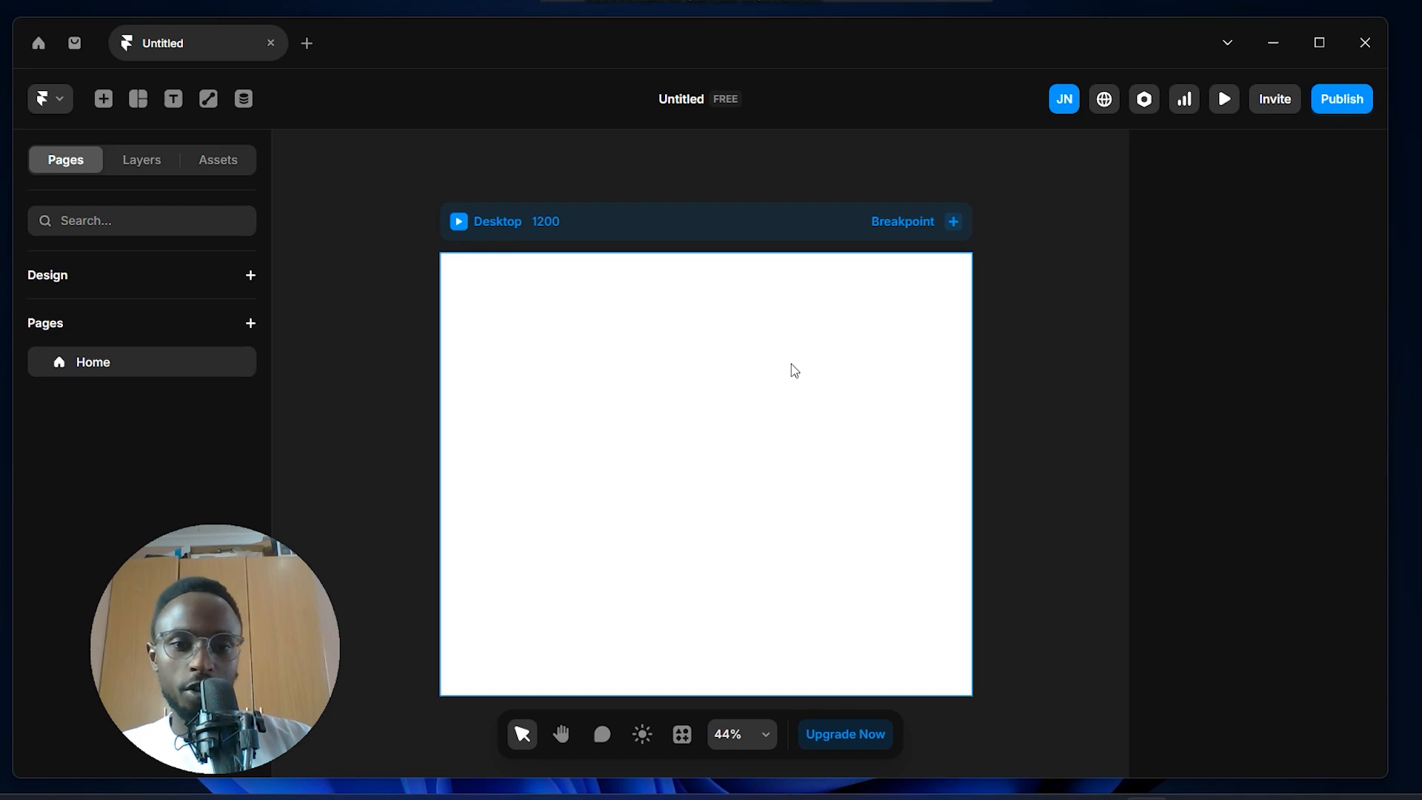
scroll(757, 336, down, 1)
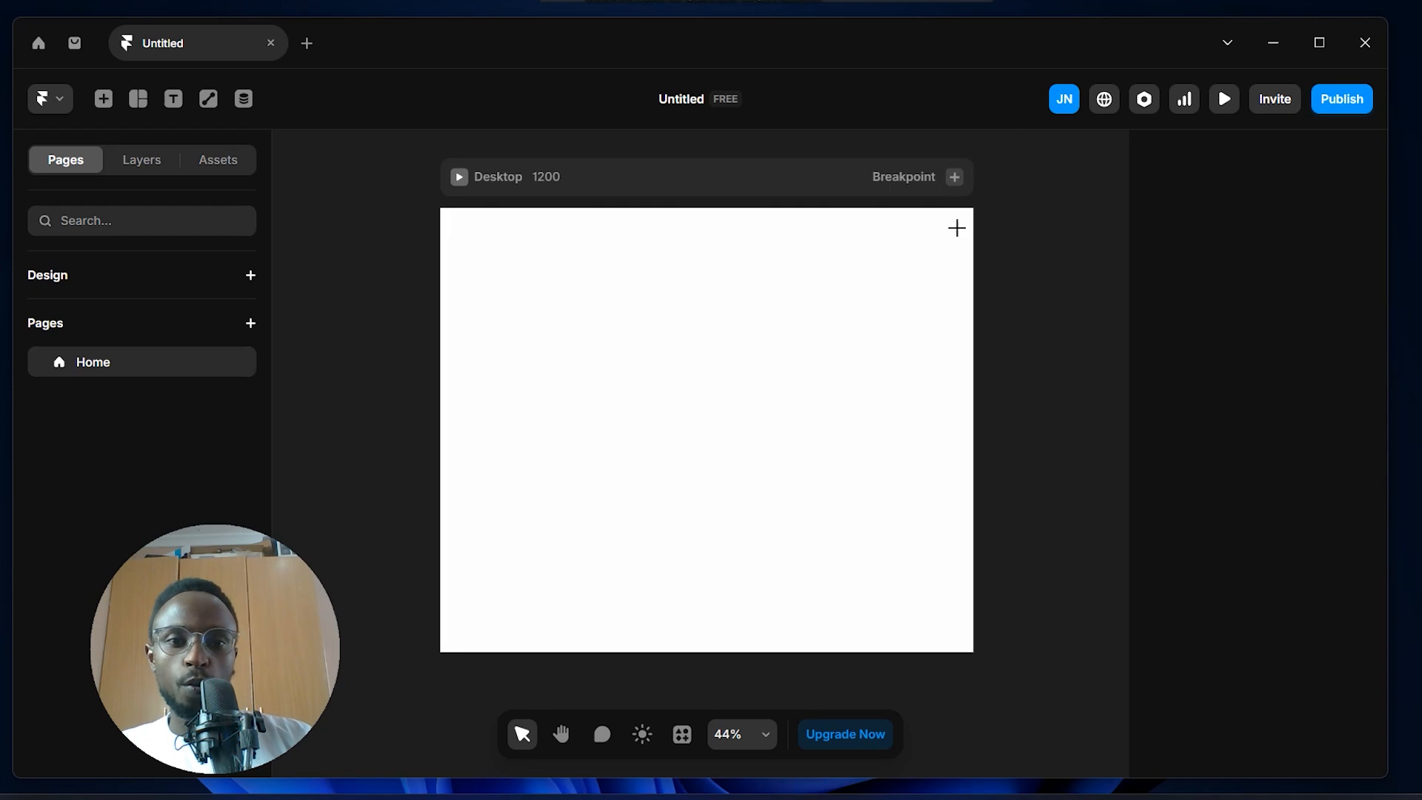
mouse_move(352, 152)
mouse_down()
mouse_move(807, 243)
mouse_move(1076, 628)
mouse_move(1069, 695)
mouse_move(1045, 694)
mouse_up()
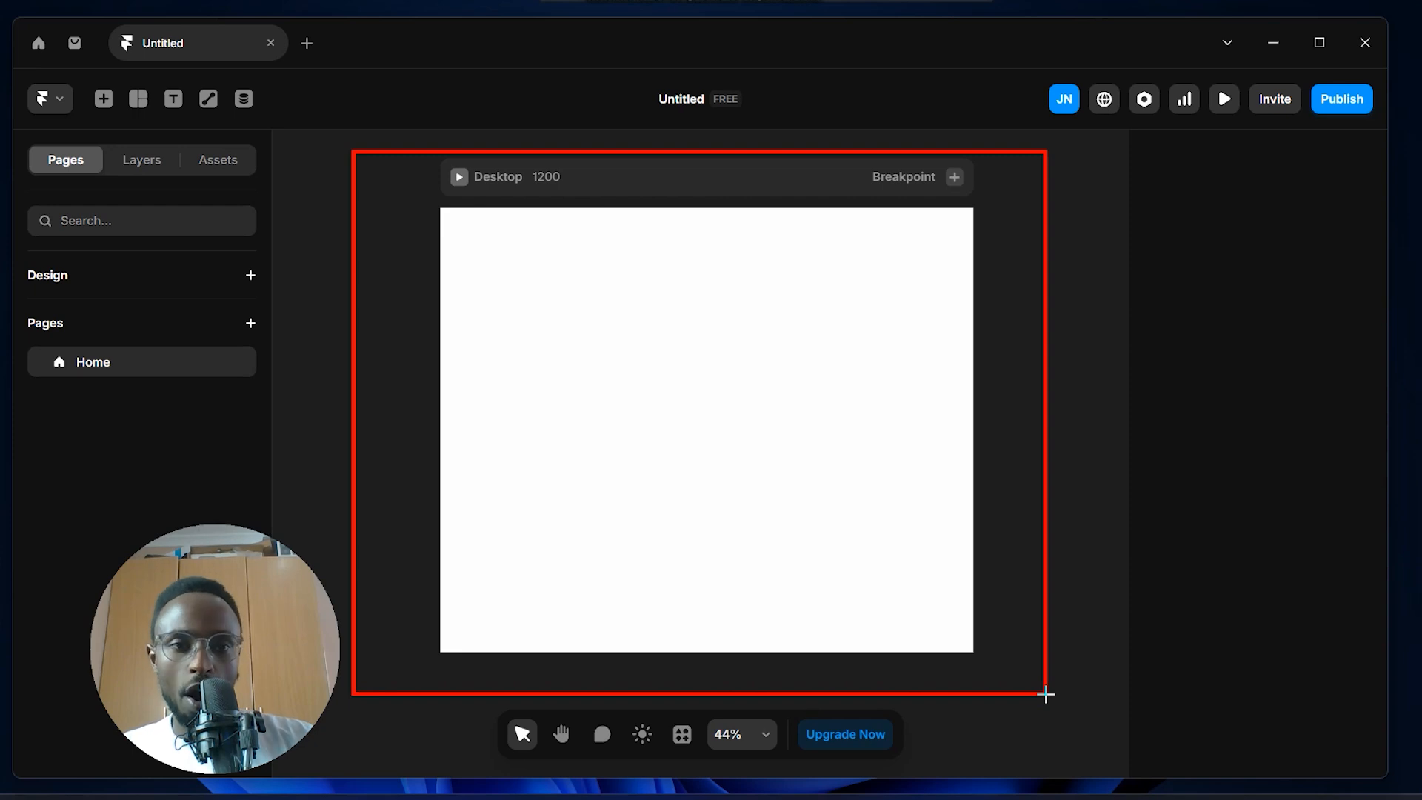
key(Escape)
Examine the properties of the Desktop breakpoint and look through the project's layers and assets
click(726, 331)
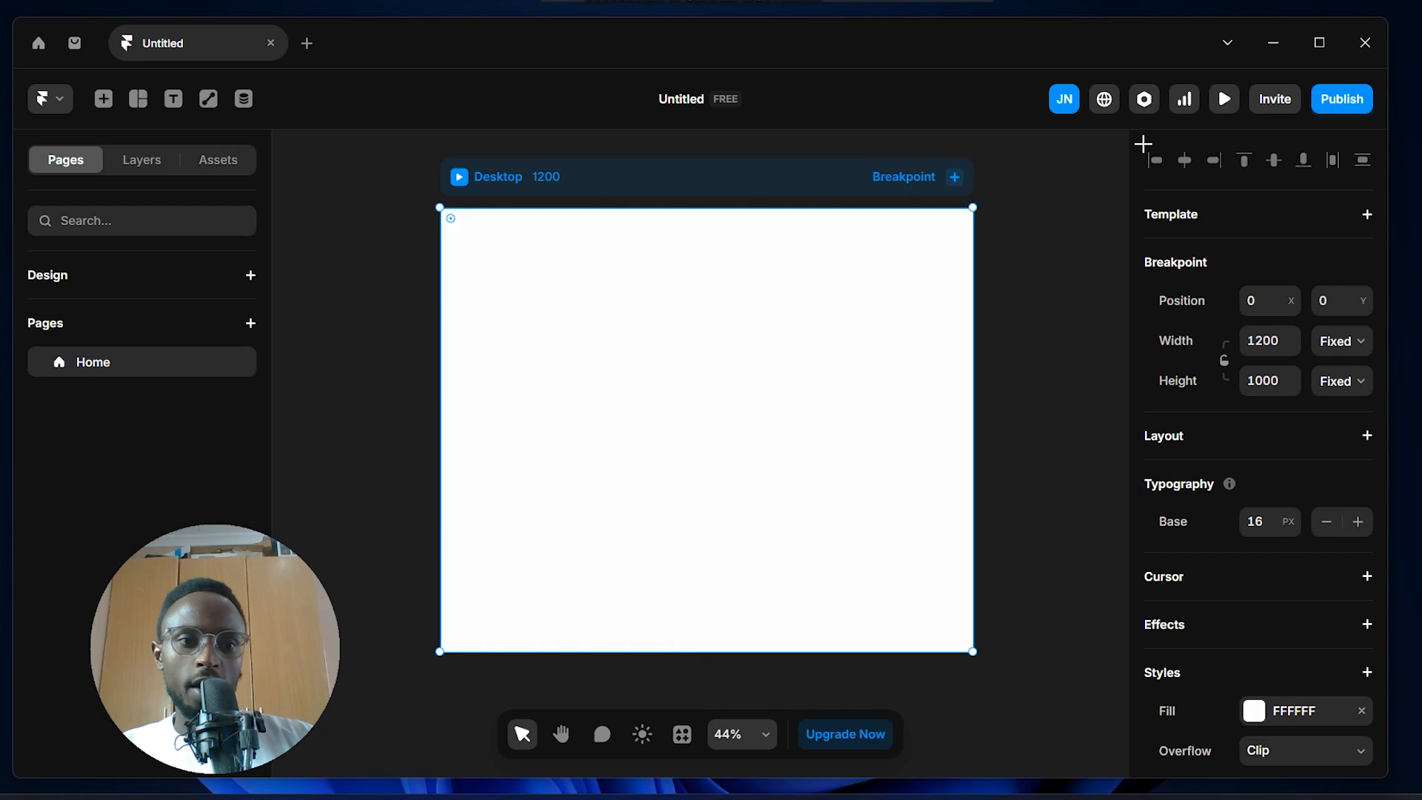
mouse_move(1133, 133)
mouse_down()
mouse_move(1368, 677)
mouse_move(1370, 766)
mouse_move(1392, 799)
mouse_move(1392, 774)
mouse_up()
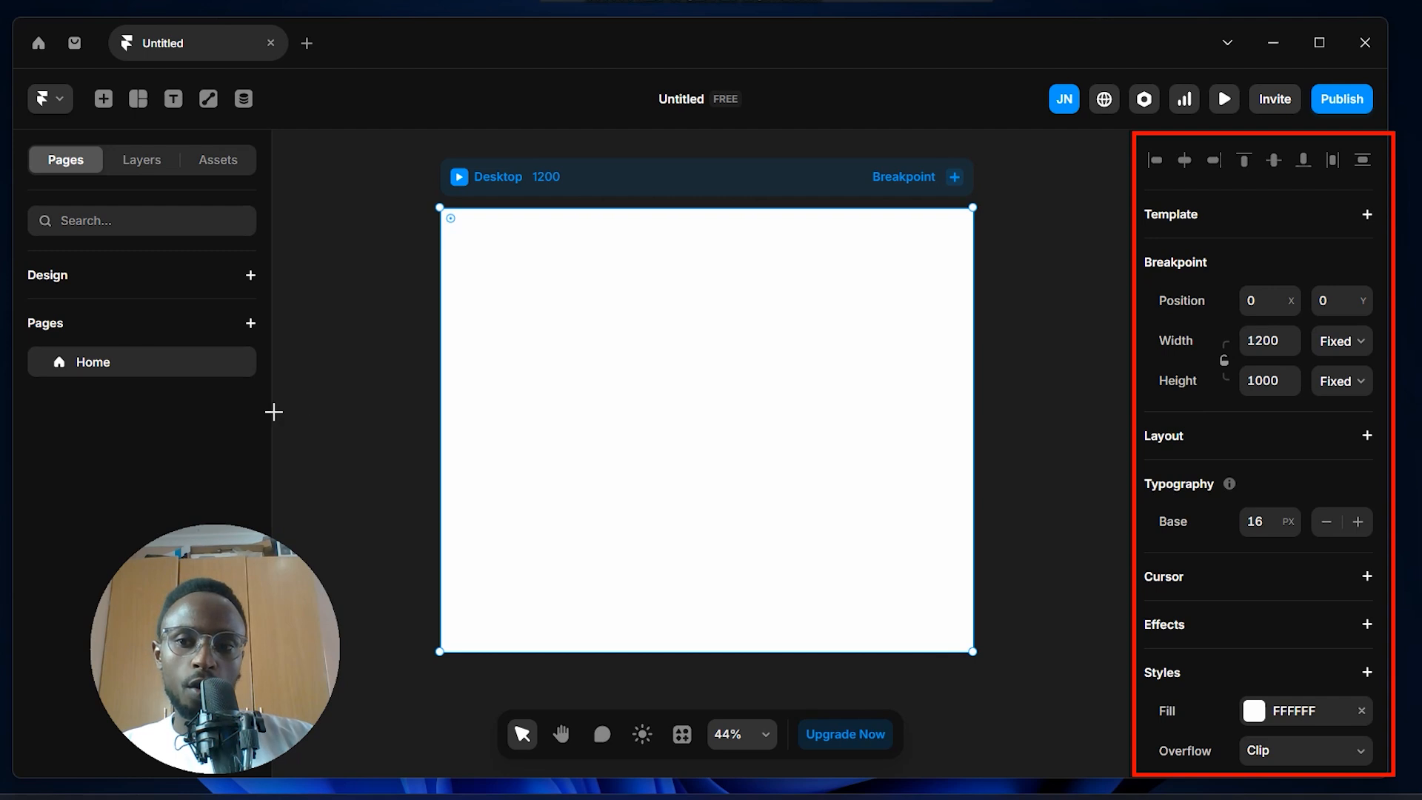
mouse_move(11, 134)
mouse_down()
mouse_move(197, 187)
mouse_move(272, 492)
mouse_up()
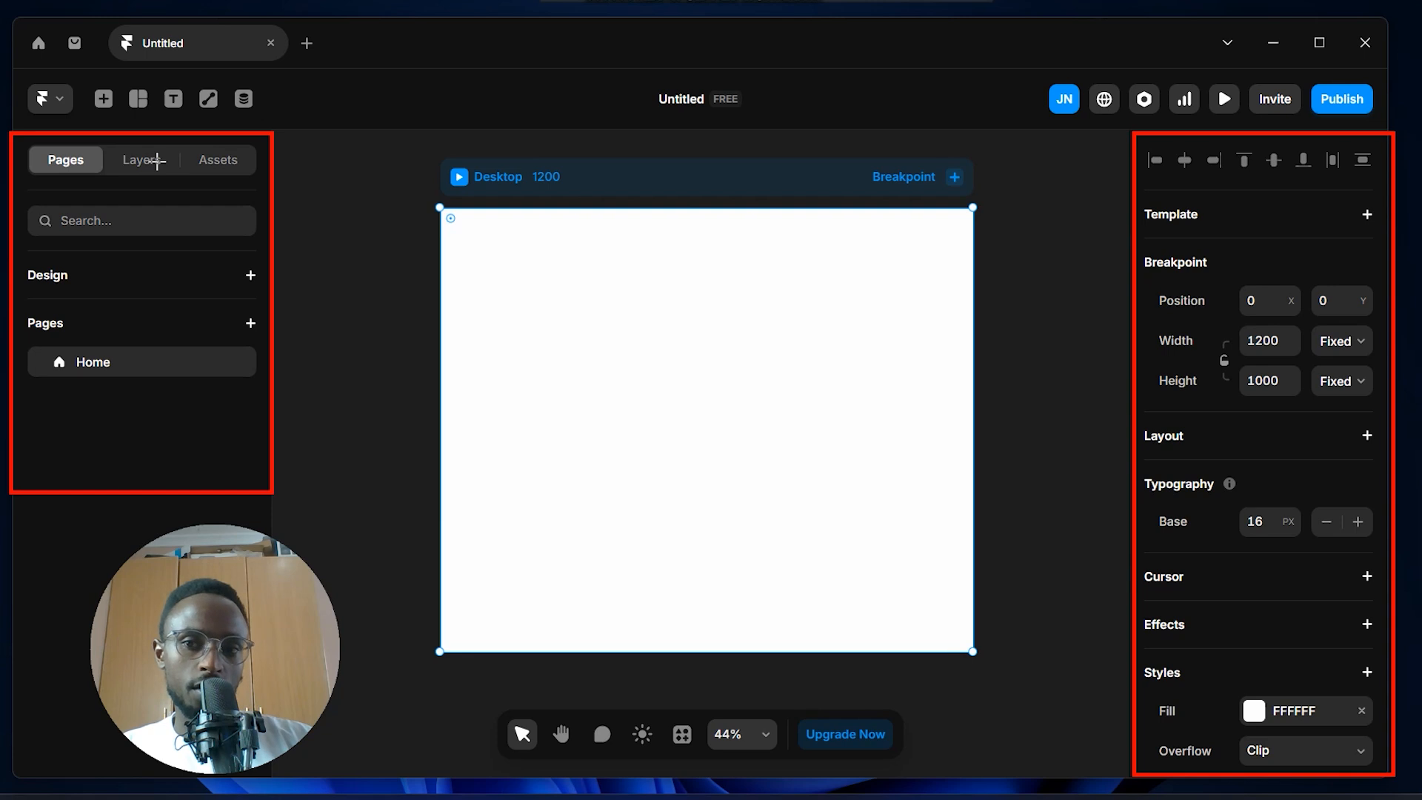
key(Escape)
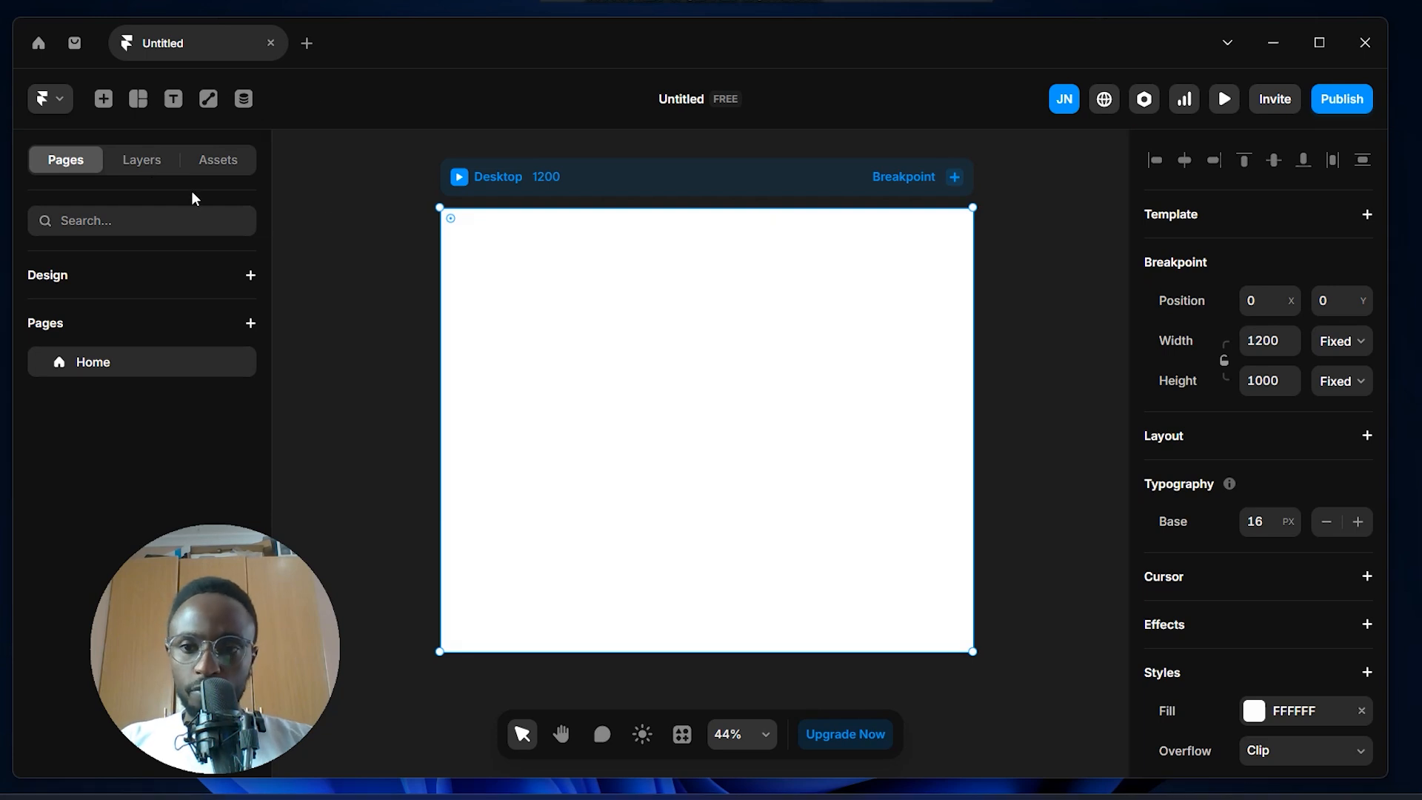
click(146, 159)
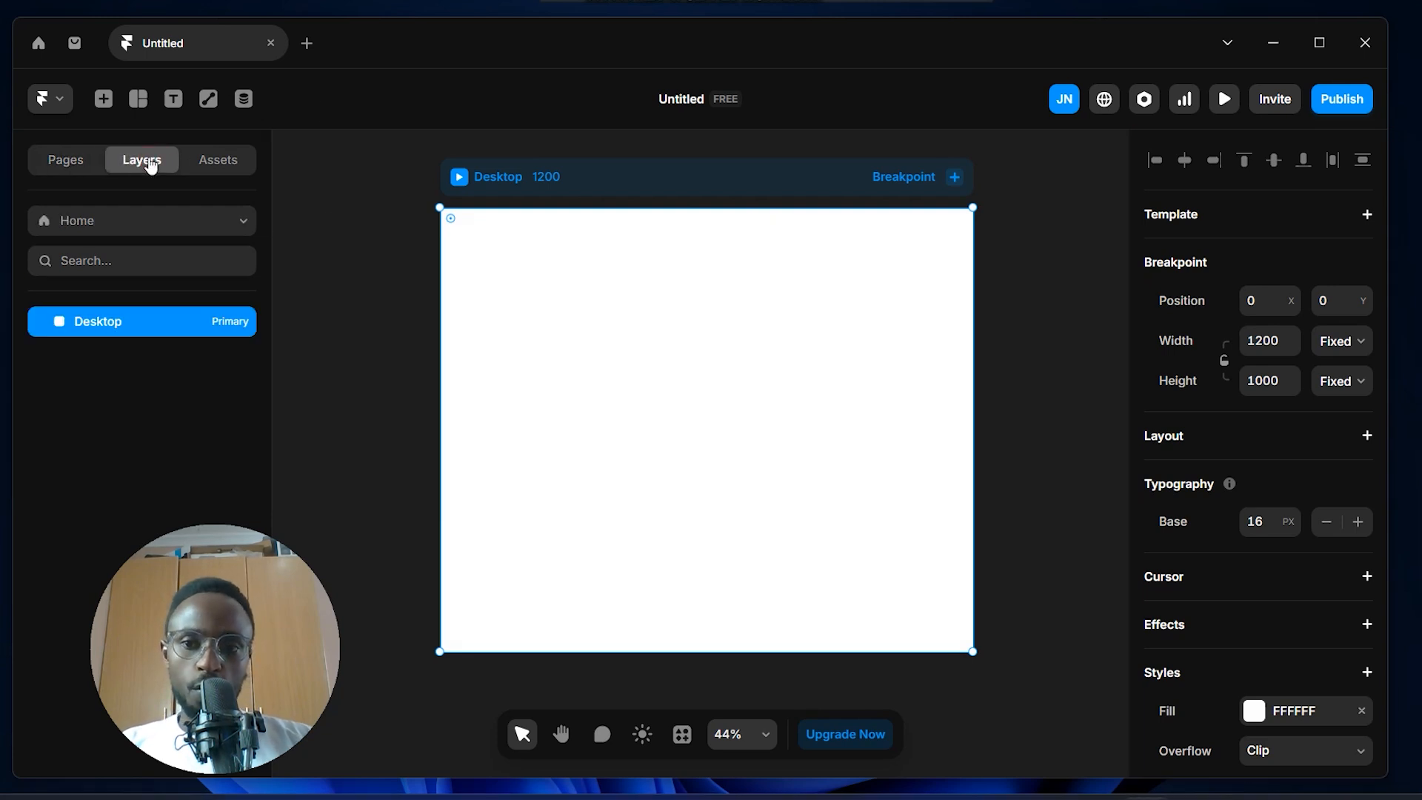
click(225, 170)
click(145, 161)
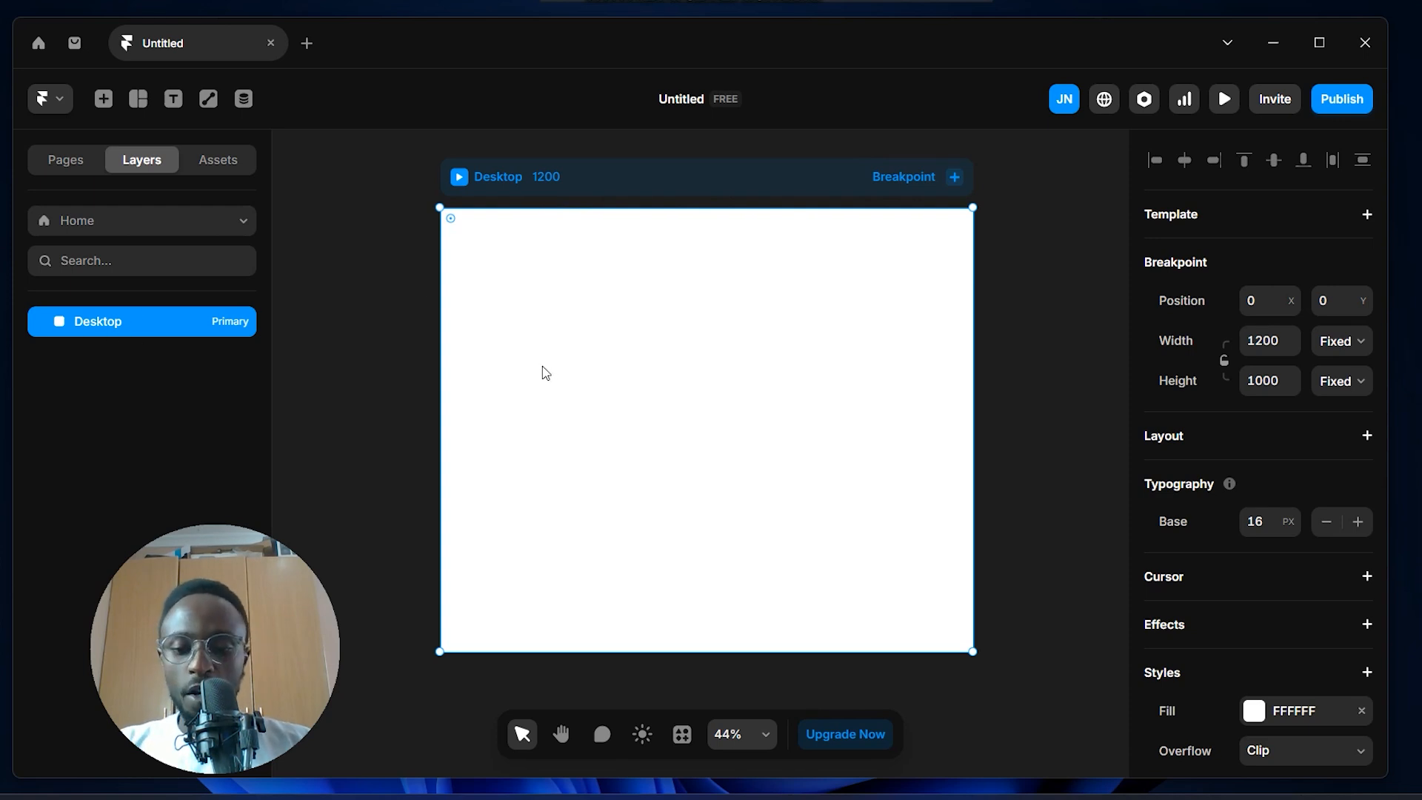
Draw a frame about 1006 × 628 inside the Desktop page, with a margin on every side
click(490, 254)
click(522, 264)
key(f)
drag(482, 249, 929, 527)
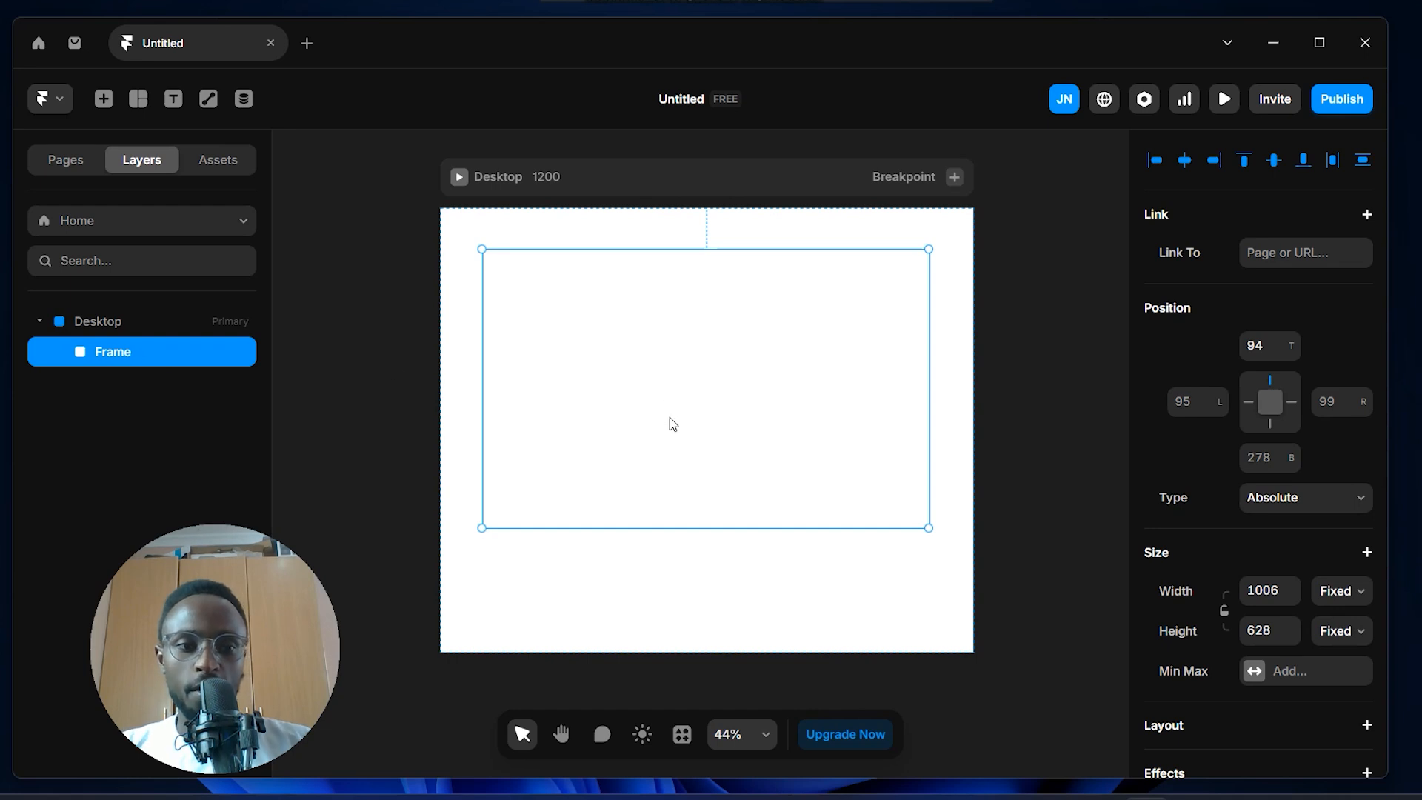
Stretch the frame to the page's left, right and top edges and extend it downward, making it about 1200 × 803
click(1267, 593)
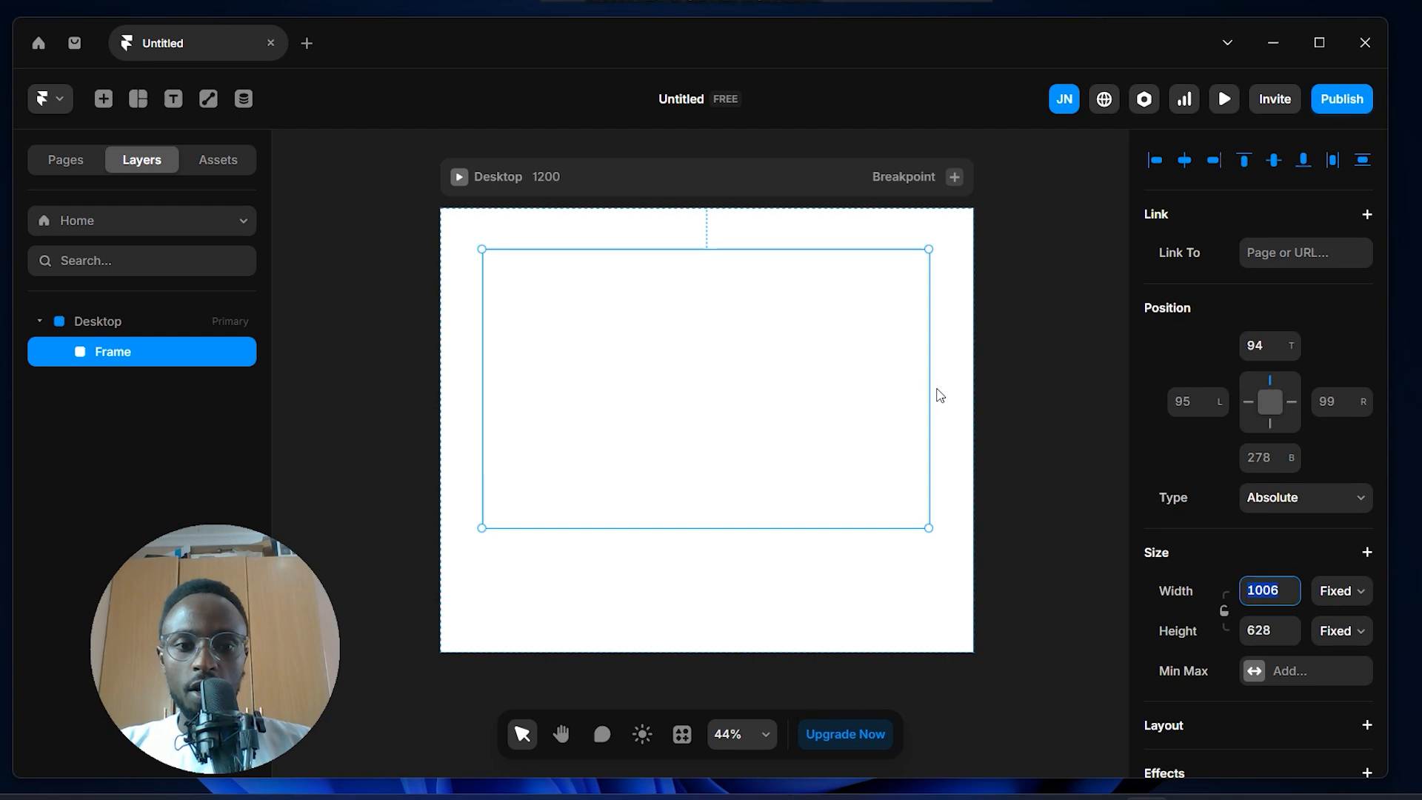
drag(945, 390, 972, 396)
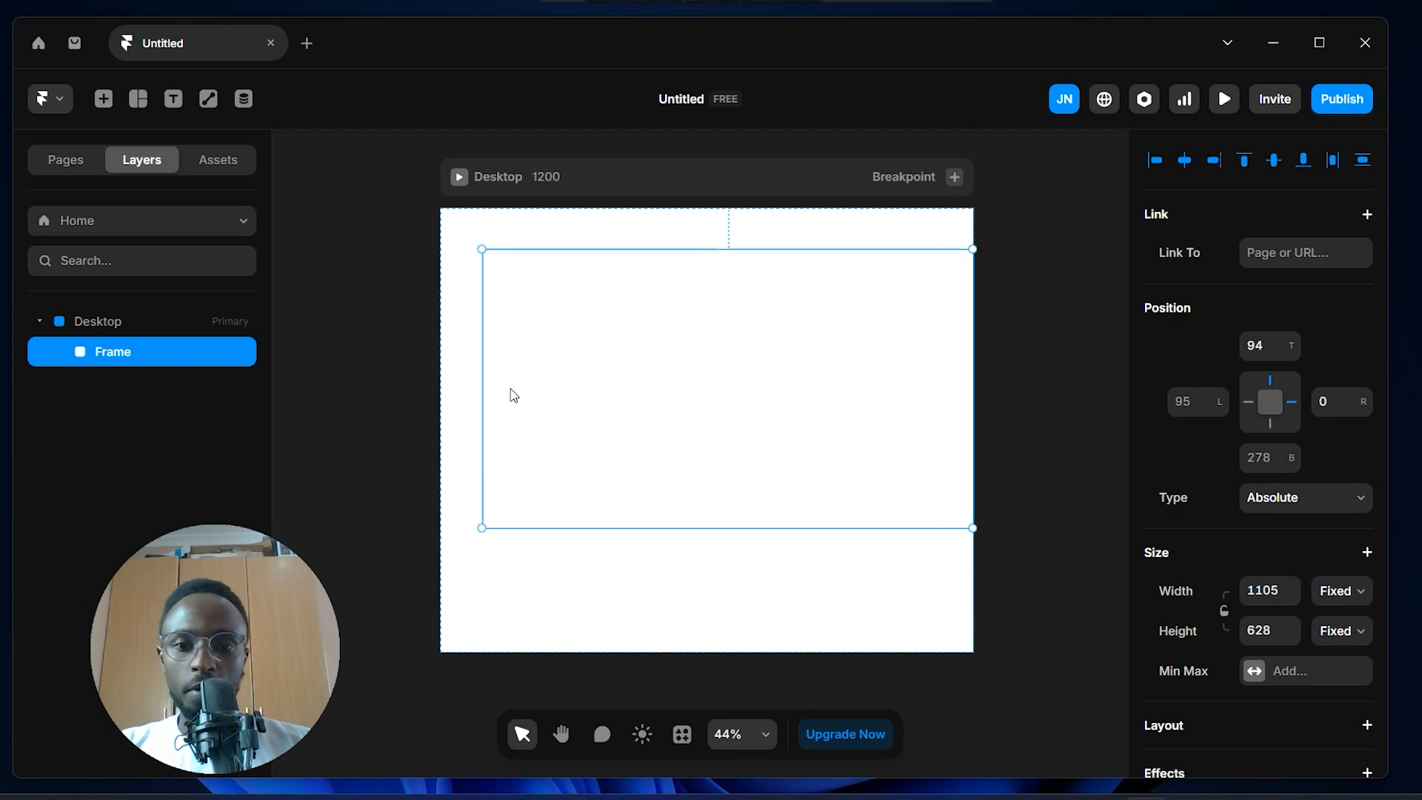
mouse_move(482, 384)
mouse_down()
mouse_move(444, 384)
mouse_move(504, 387)
mouse_up()
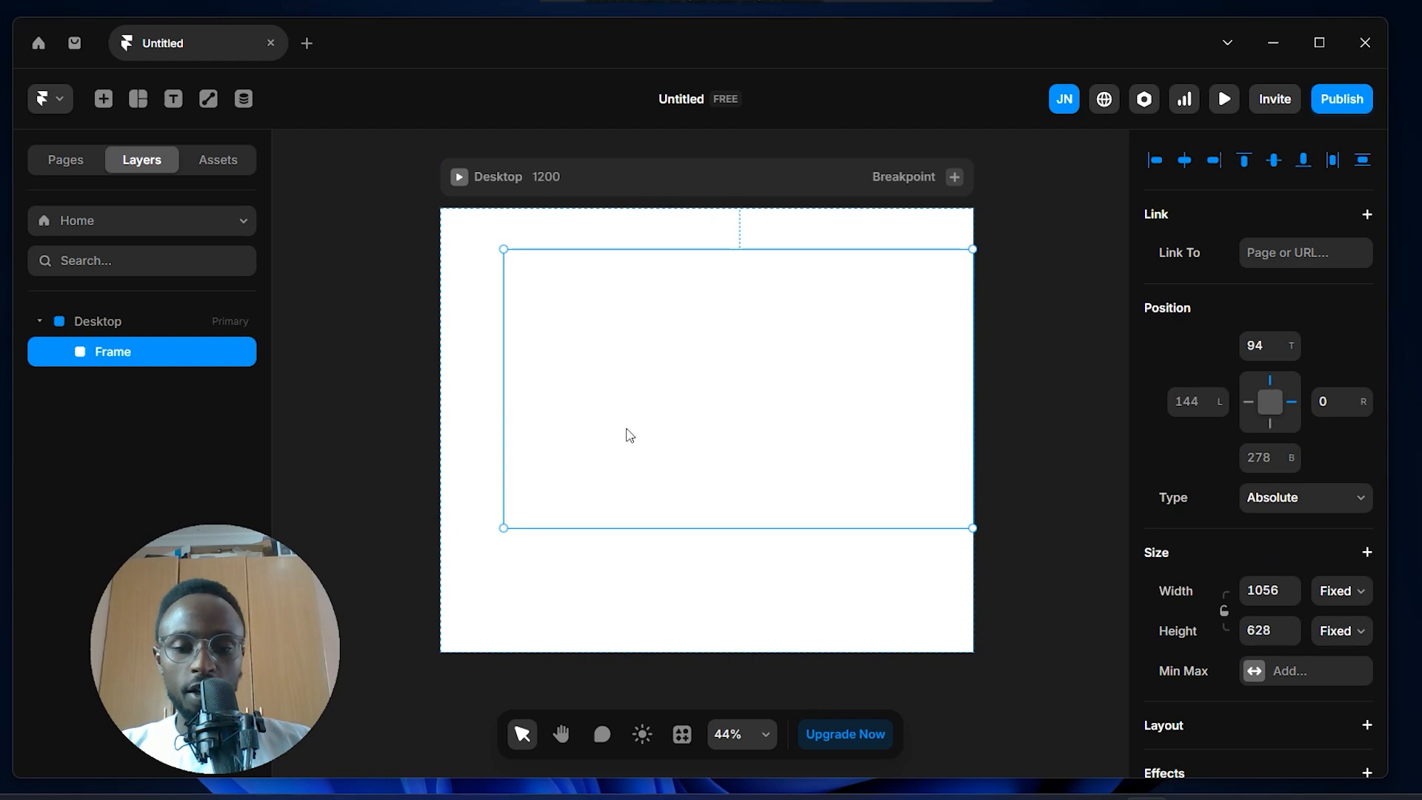
drag(503, 392, 439, 390)
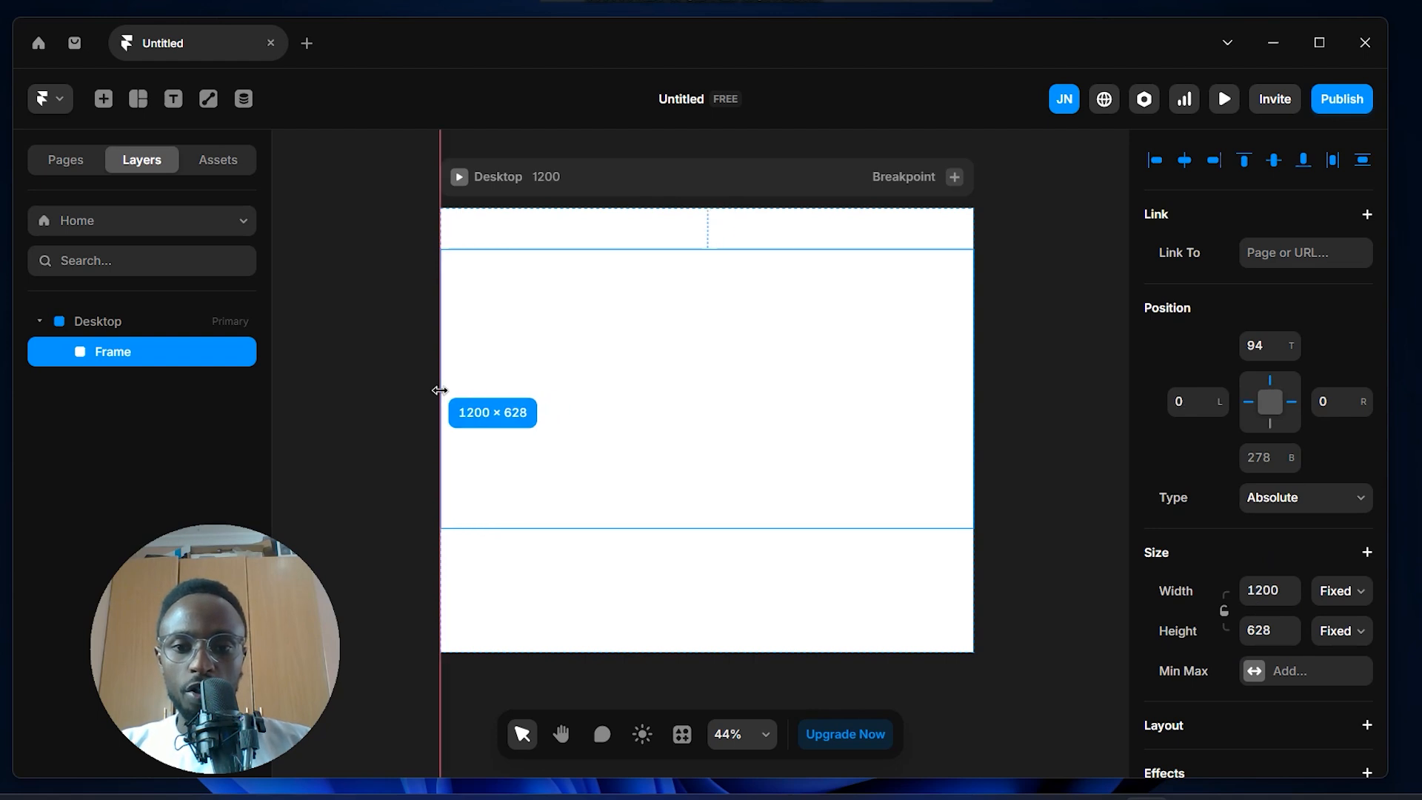
drag(733, 250, 745, 207)
drag(849, 526, 838, 565)
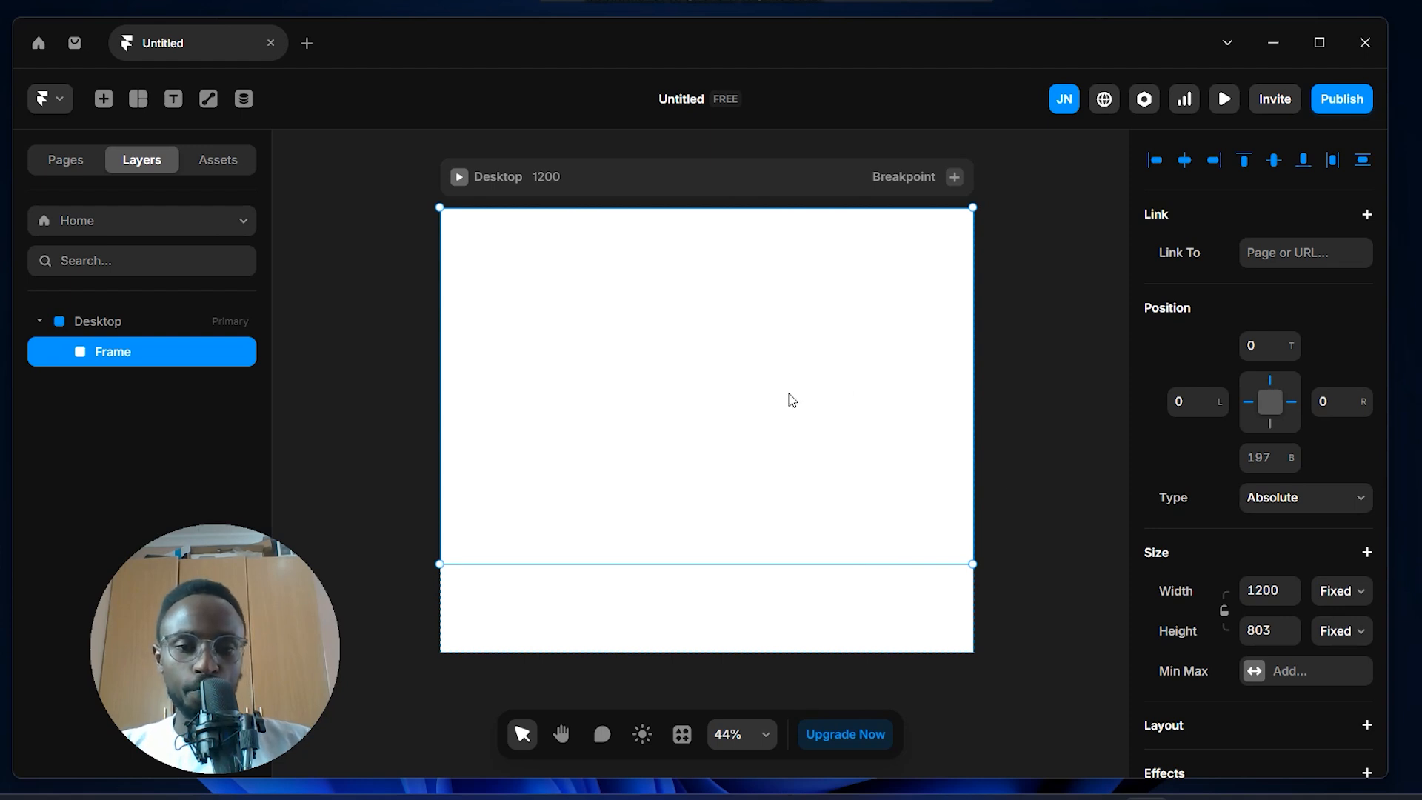
Add the text "WELCOME TO MY WEBSITE" in the upper part of the frame
key(t)
click(675, 312)
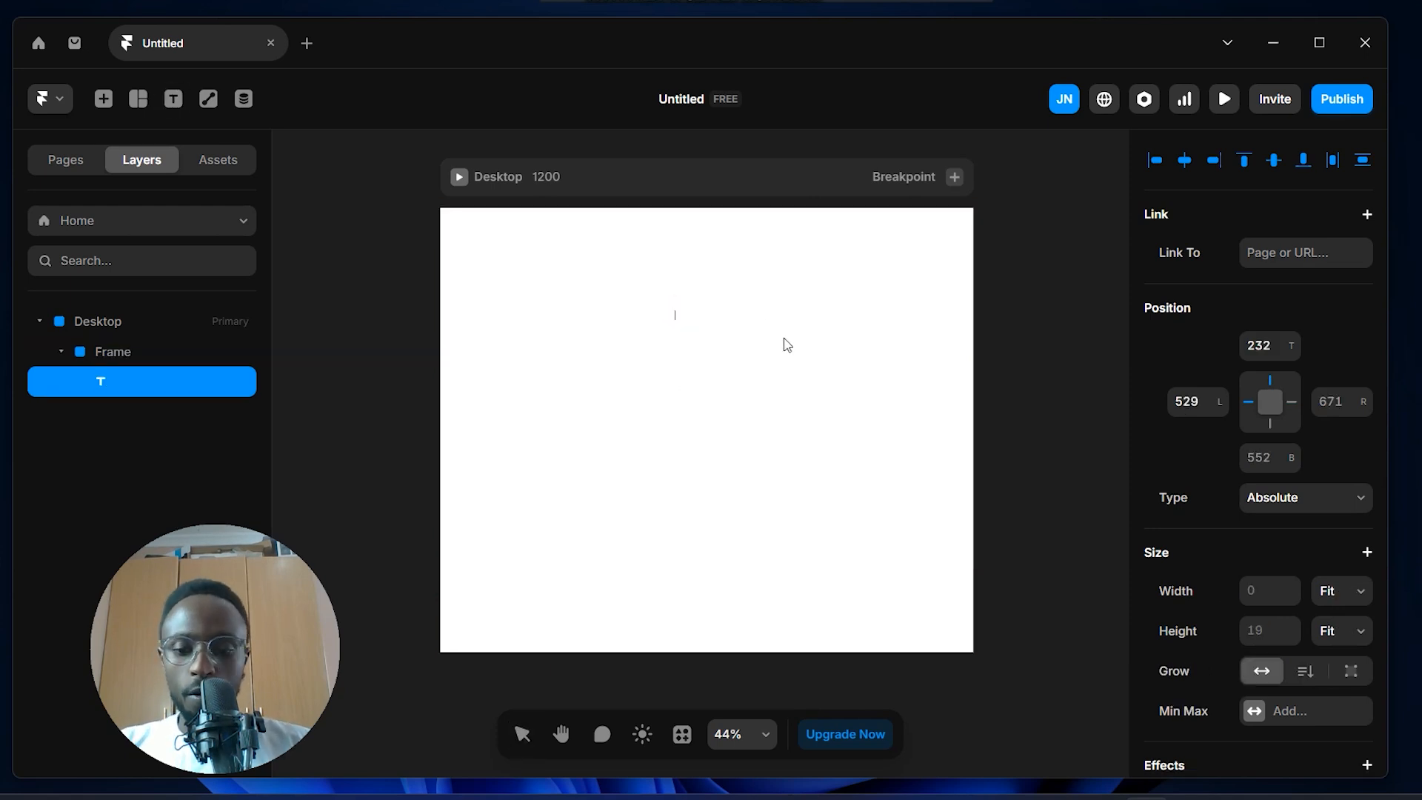
text(WELCOME)
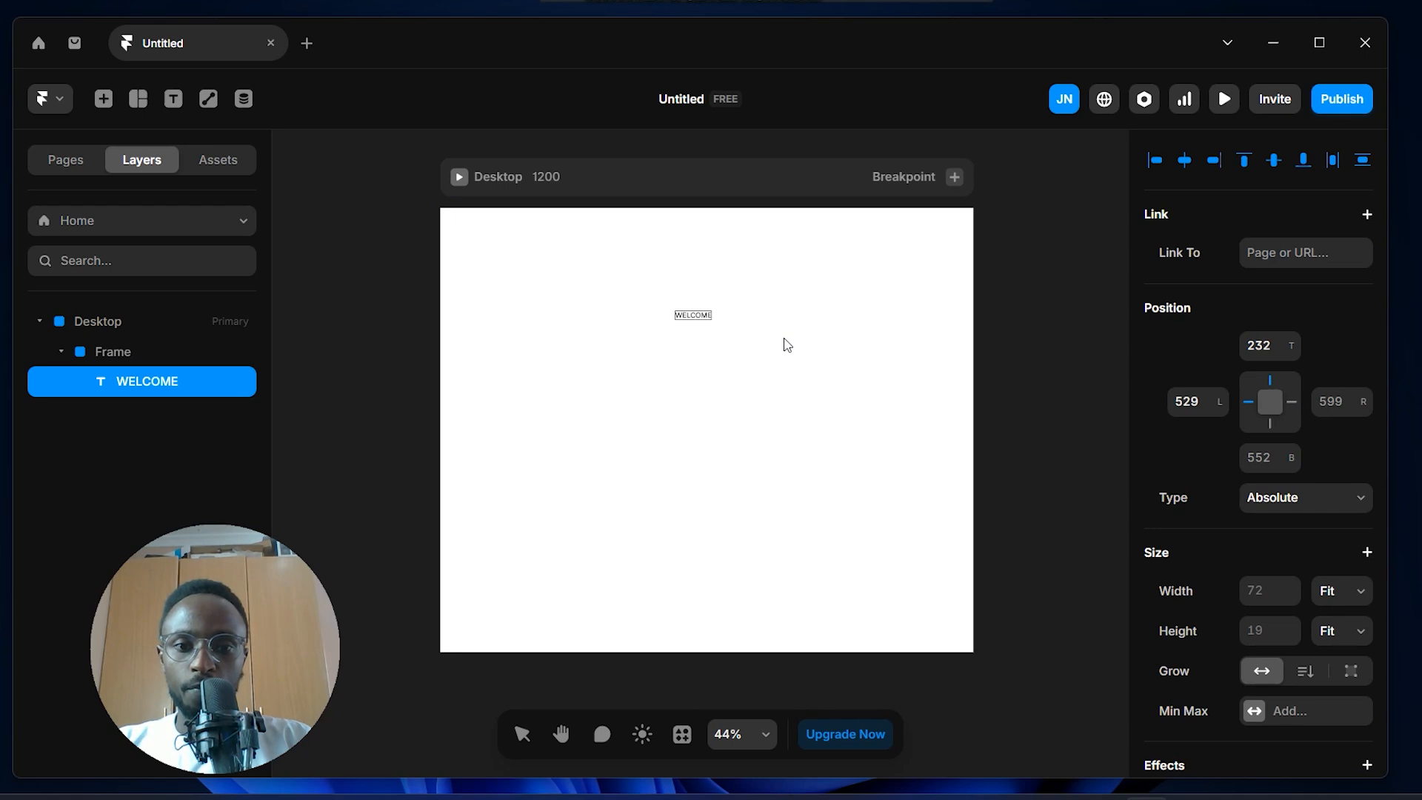
text( TO MY WEBSITE)
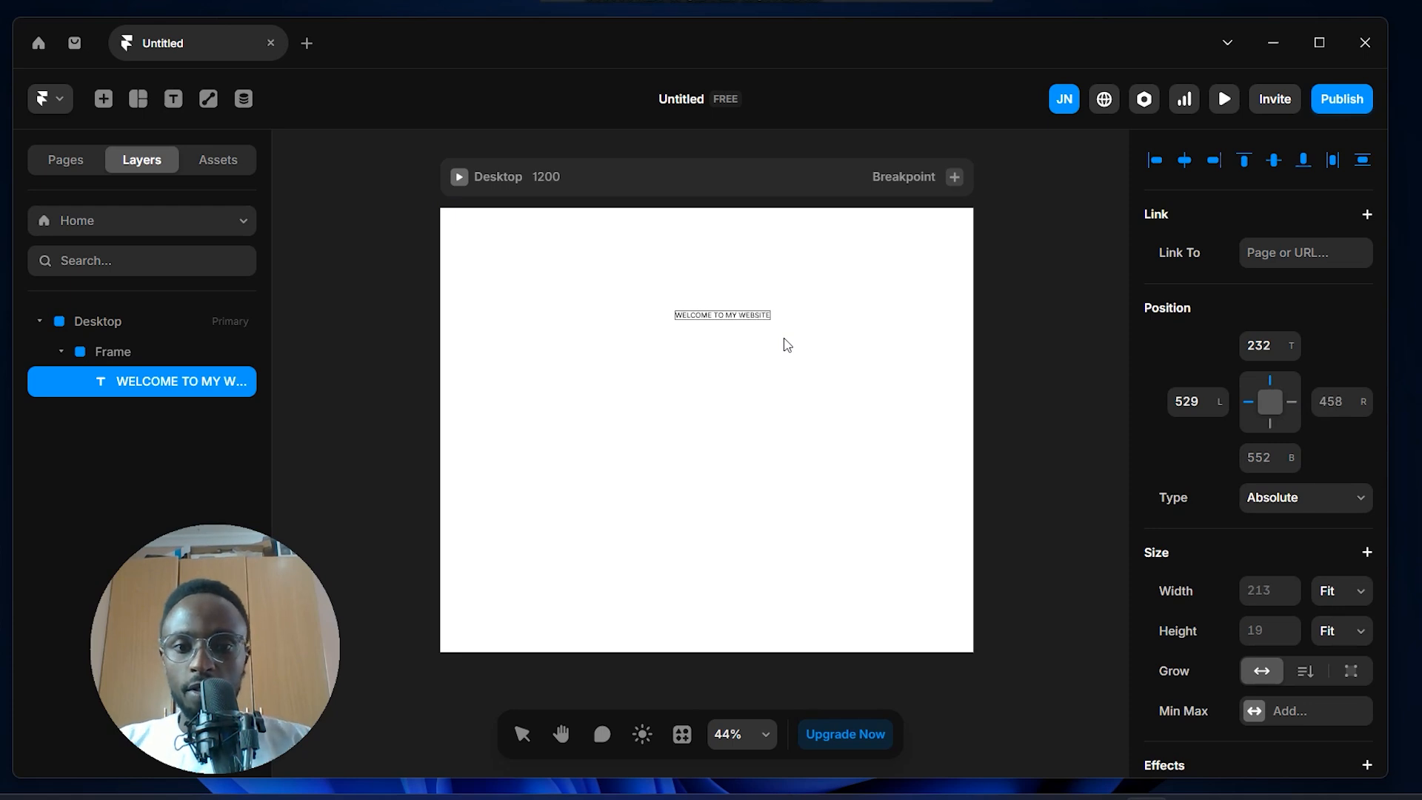
key(Escape)
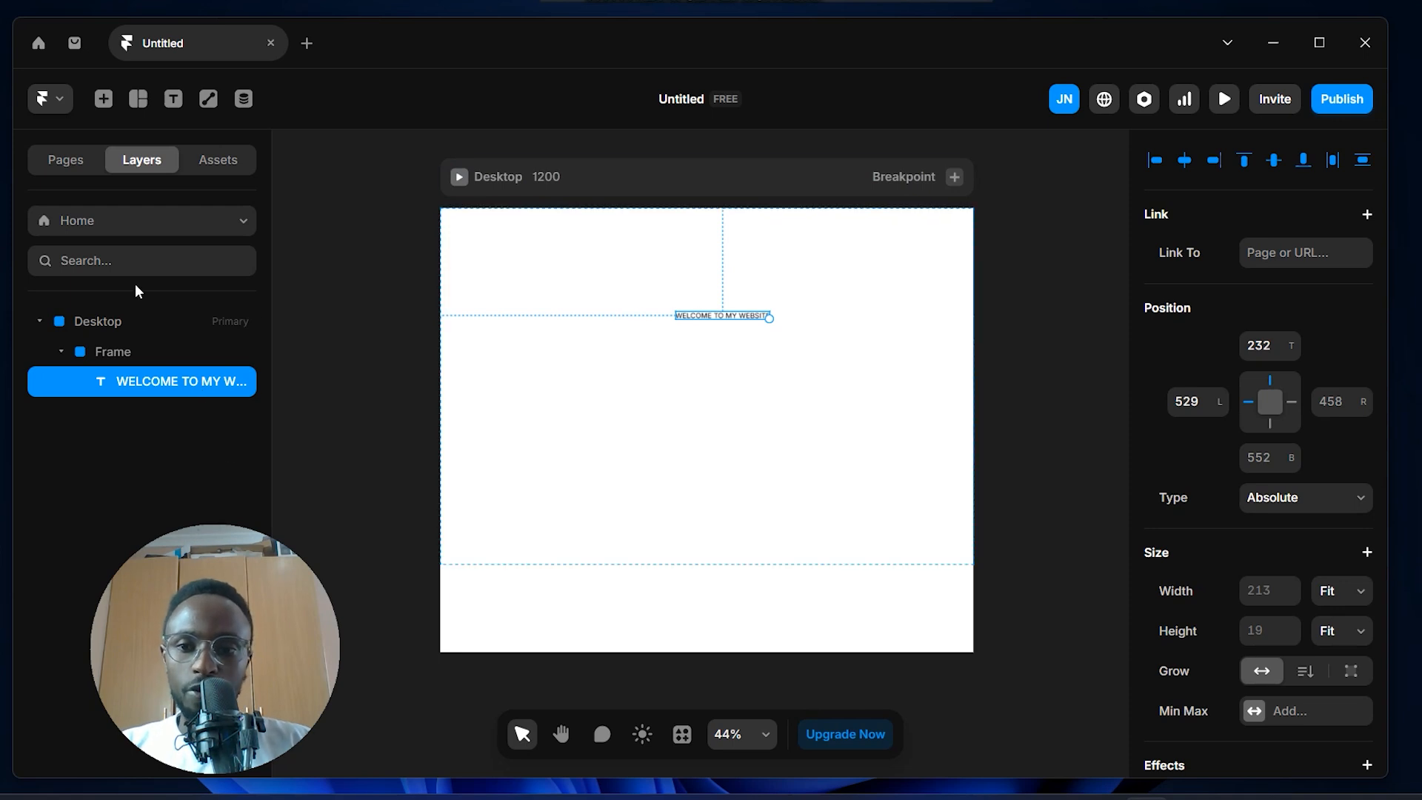
Enlarge the heading text to 45 px and center it horizontally in the upper part of the frame
scroll(1291, 473, down, 12)
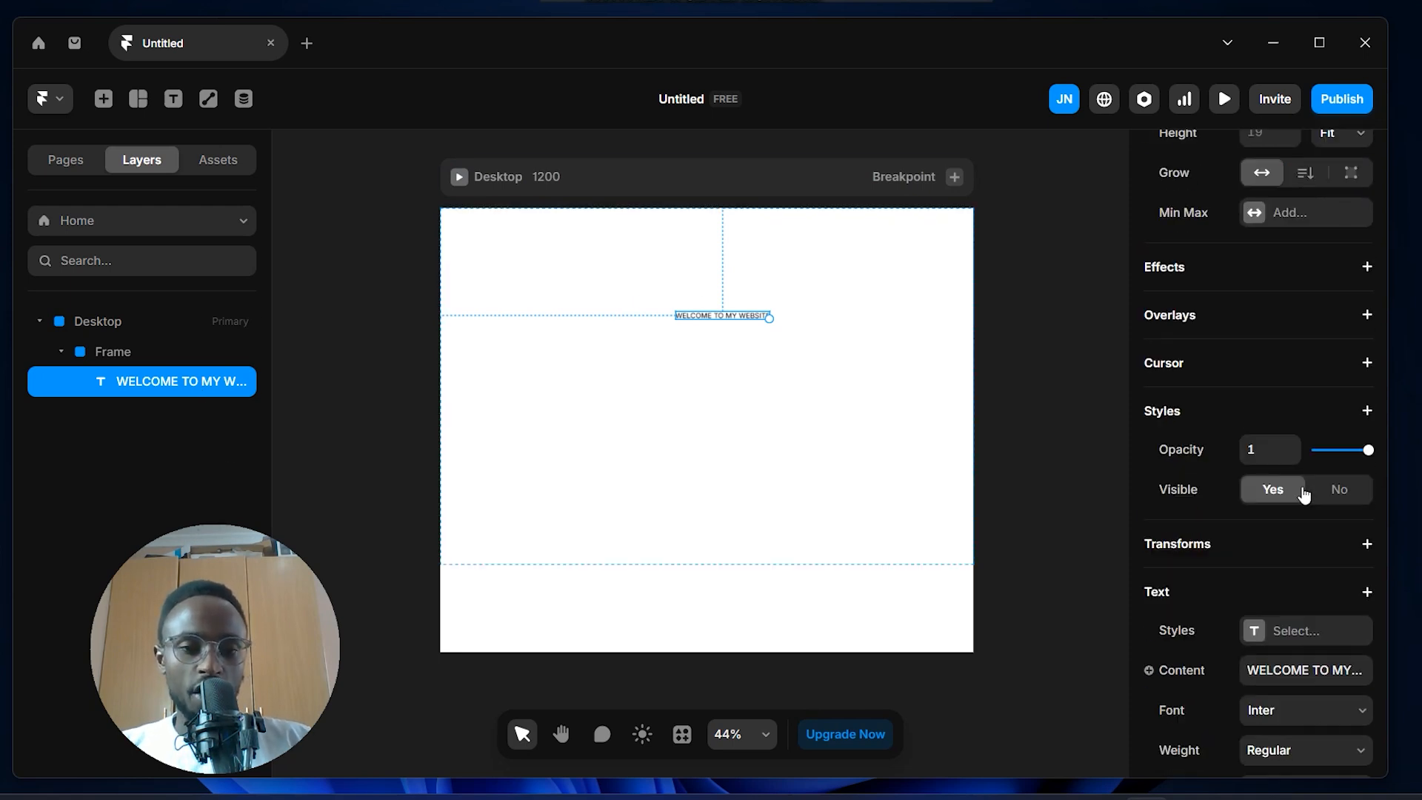
drag(1309, 448, 1289, 386)
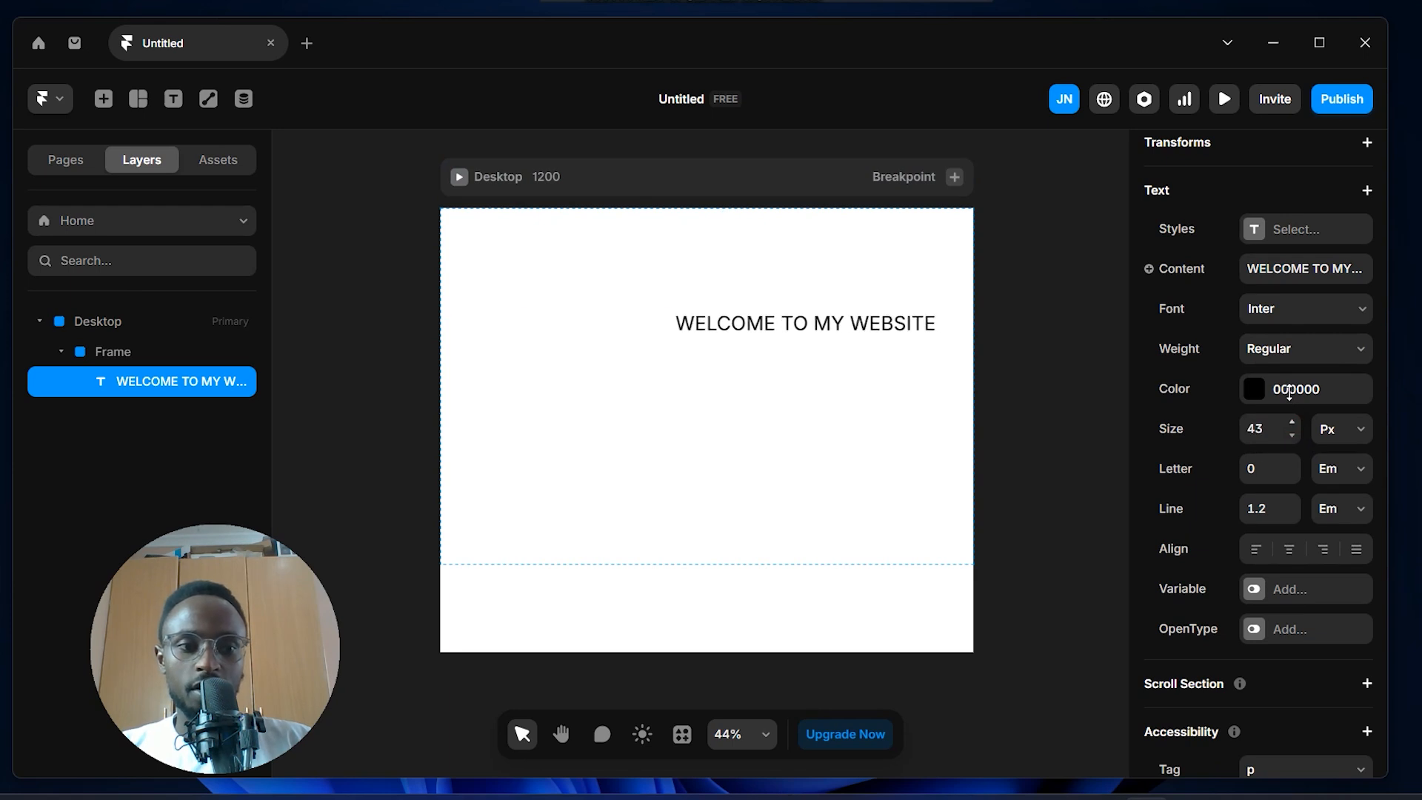
drag(886, 334, 787, 311)
click(870, 378)
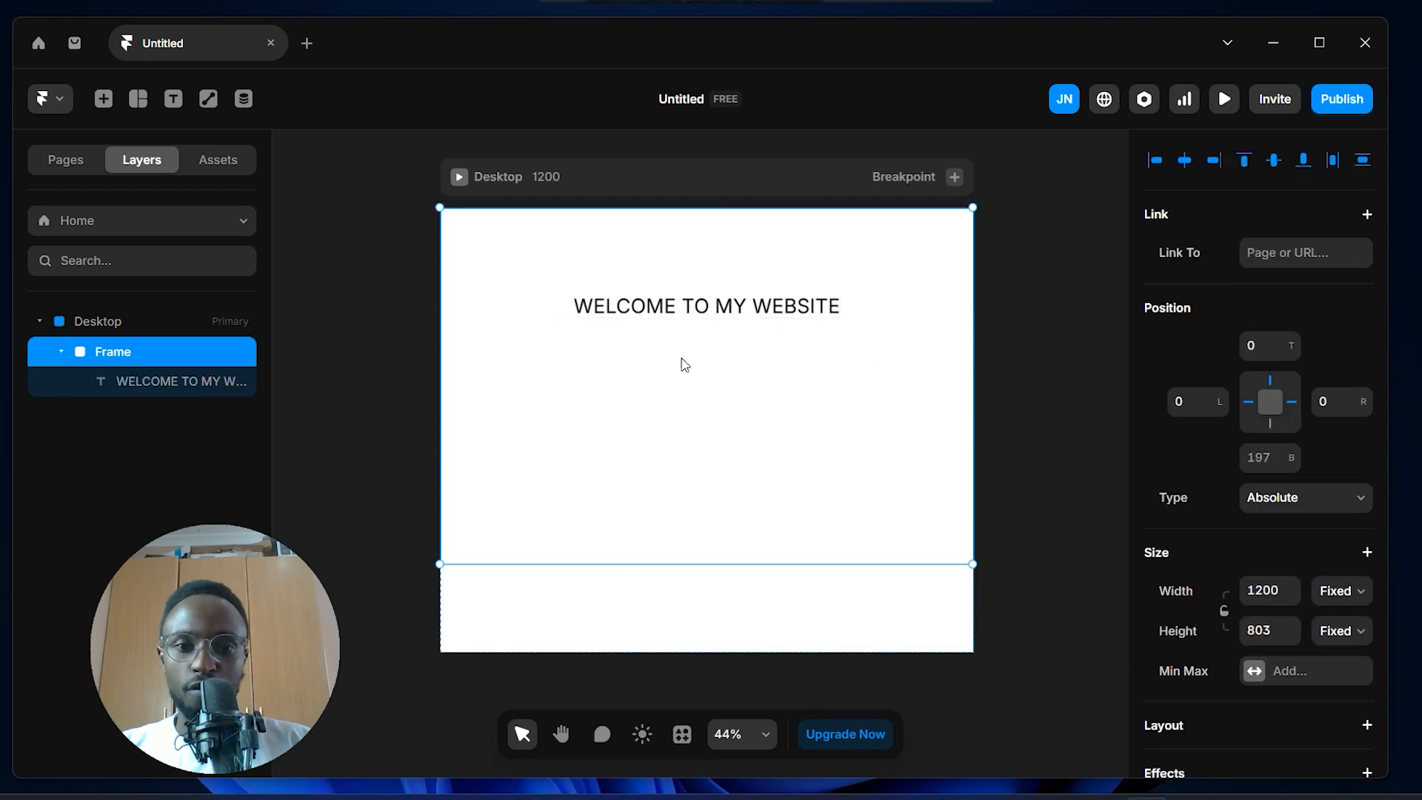
click(774, 317)
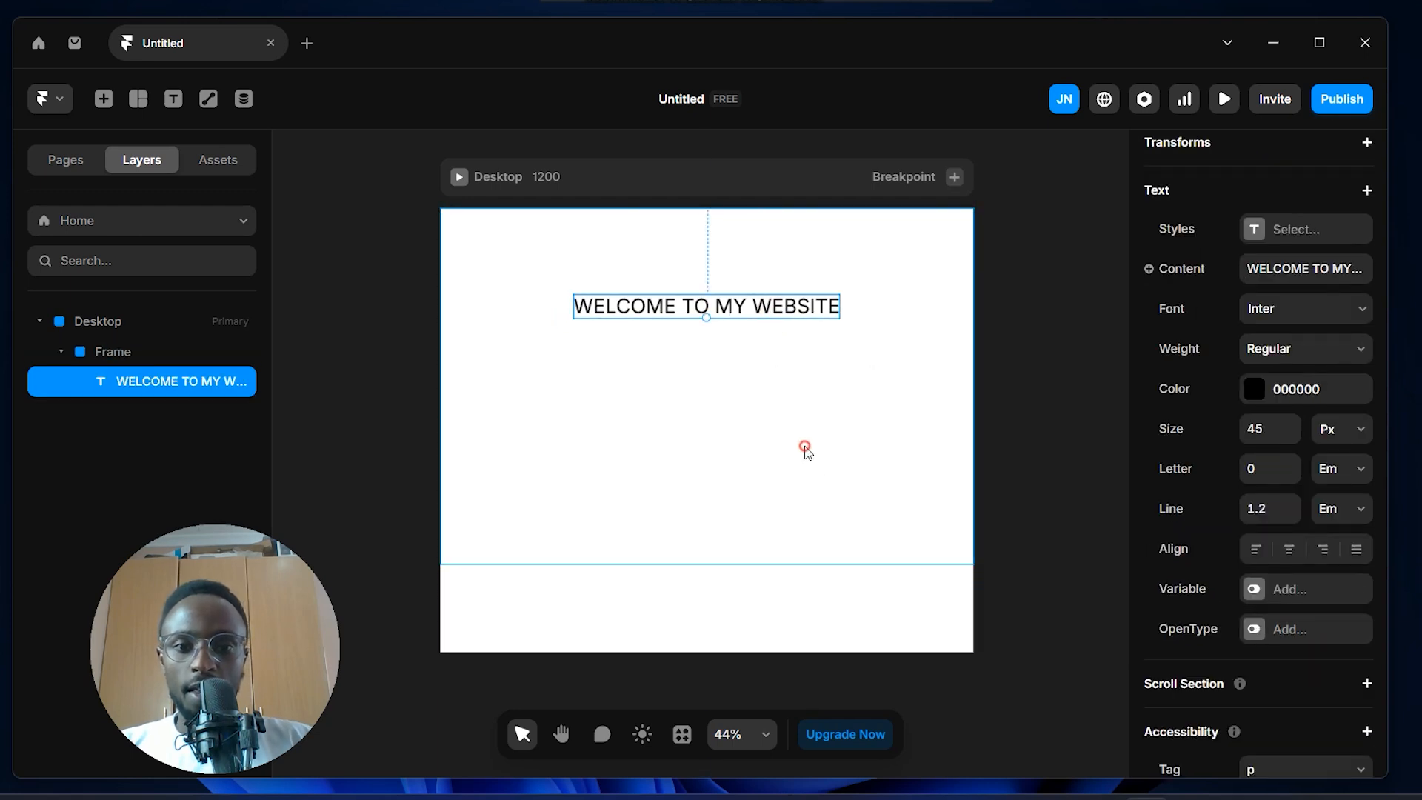
click(781, 403)
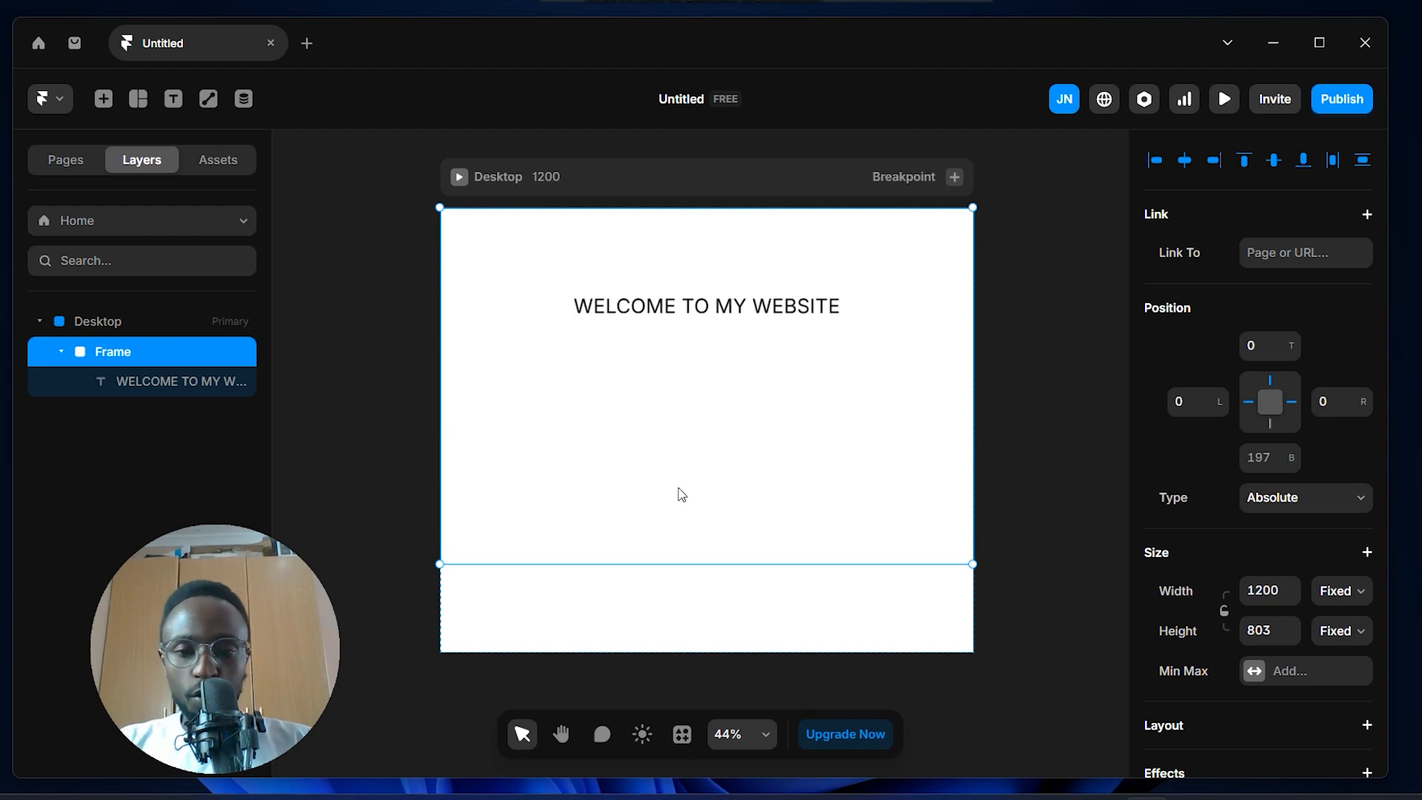
Add the text "Click me" to the frame and center it horizontally below the heading
key(t)
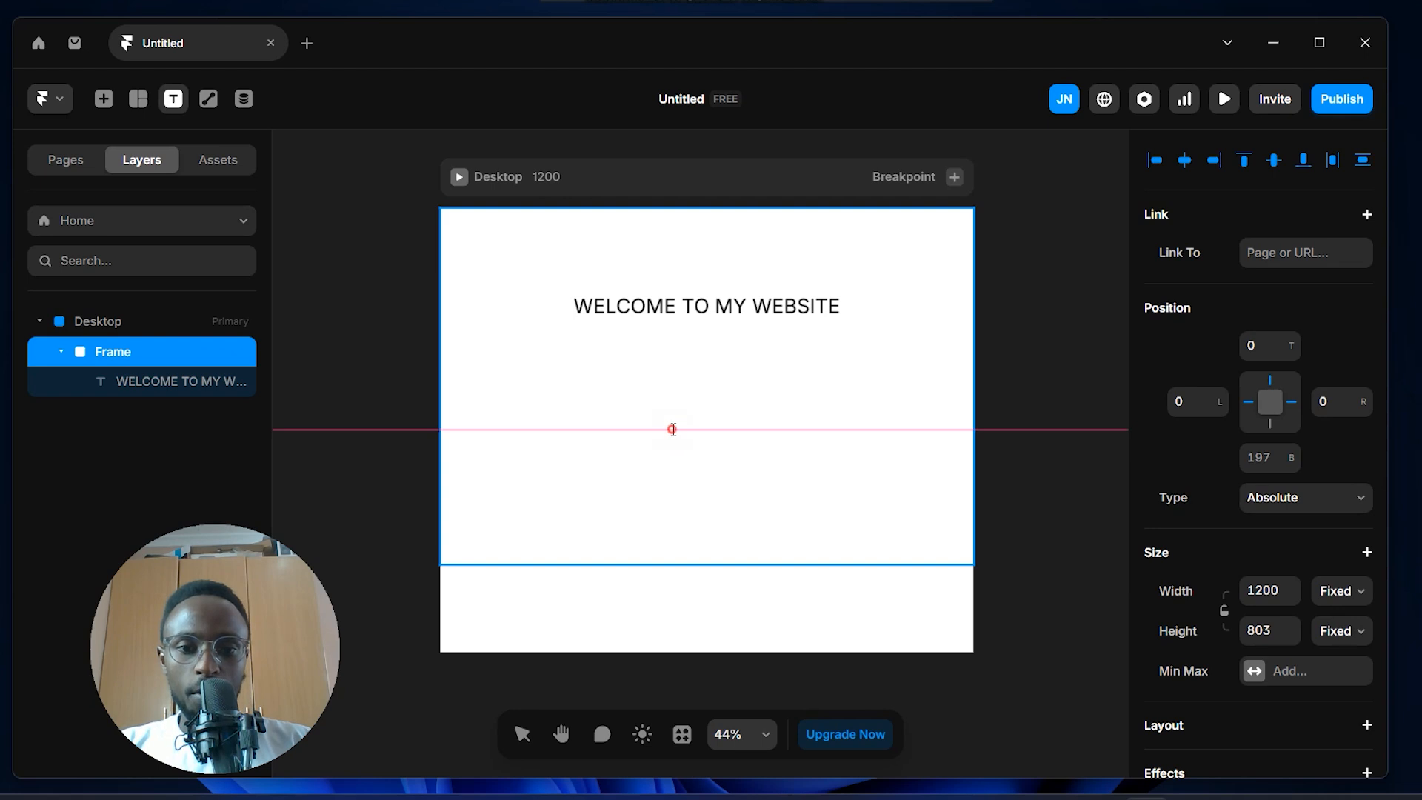
click(673, 431)
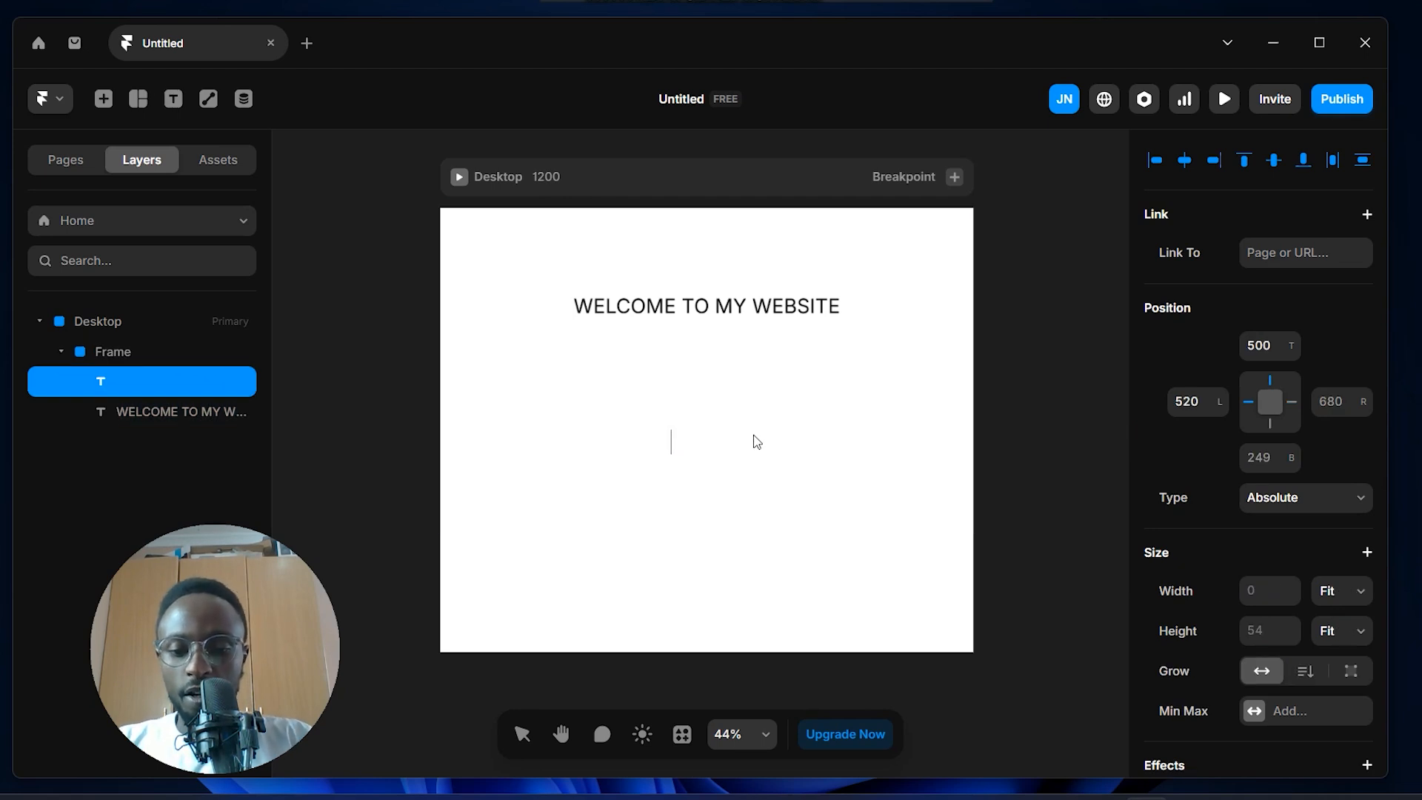
text(Click me)
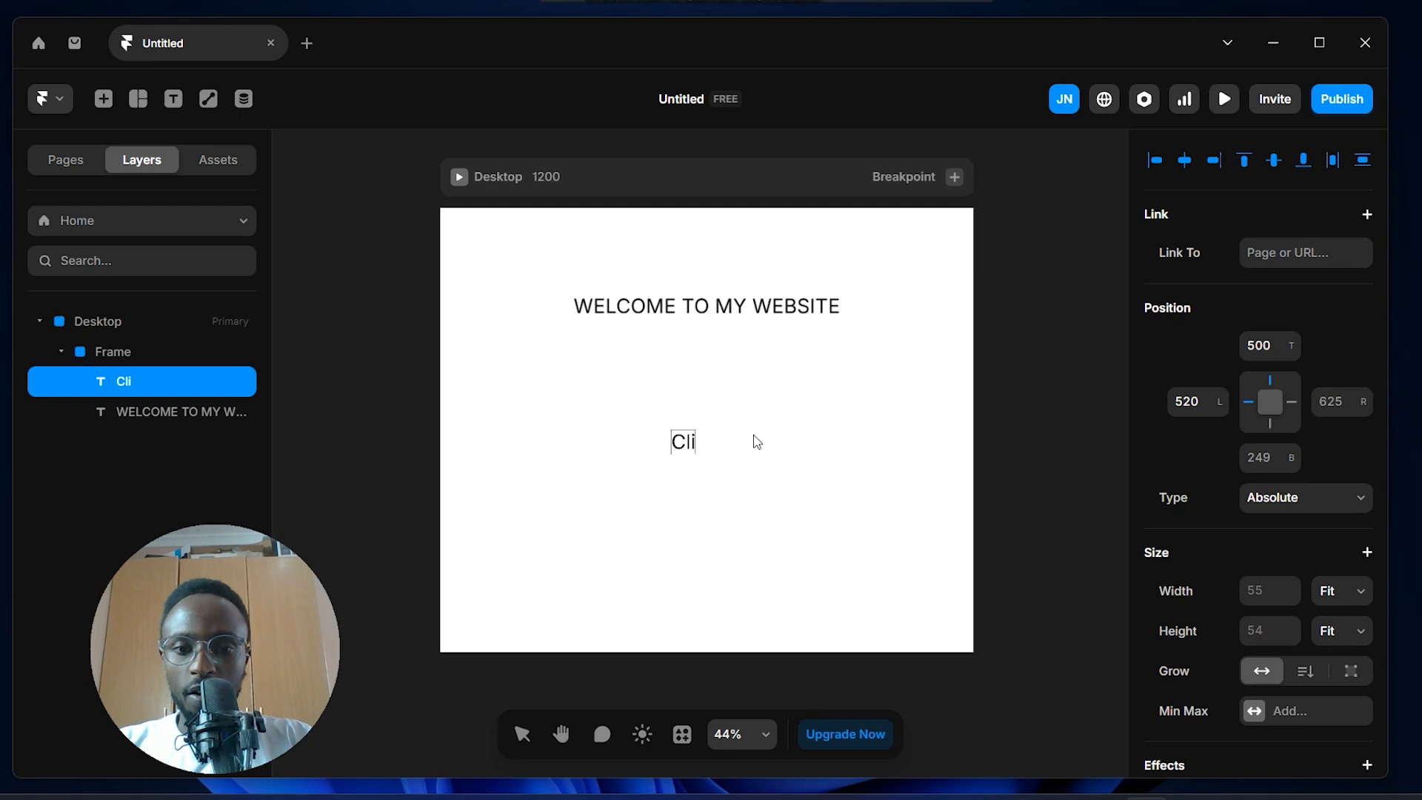
drag(700, 446, 723, 412)
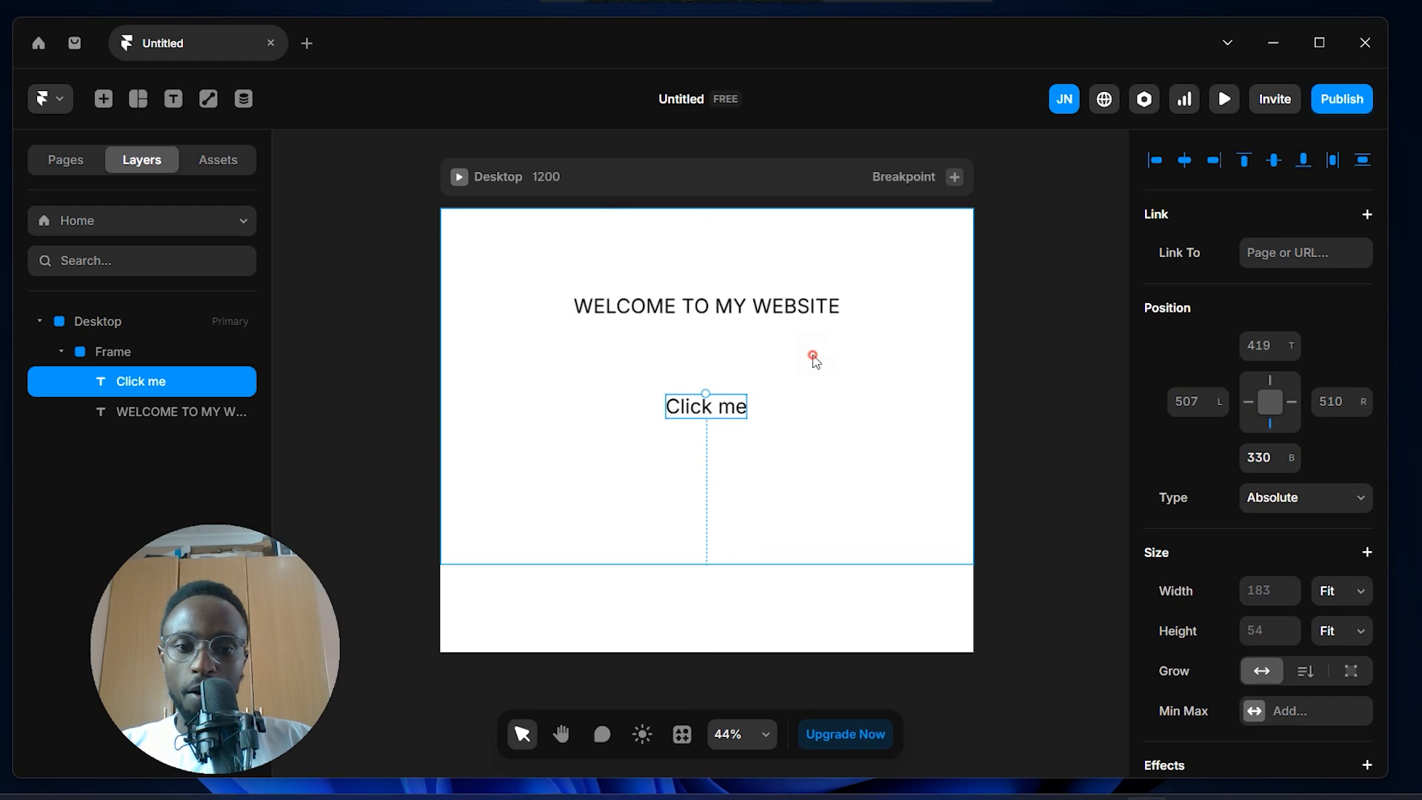
click(814, 357)
Set the font size of the "Click me" text to 25 px
click(722, 421)
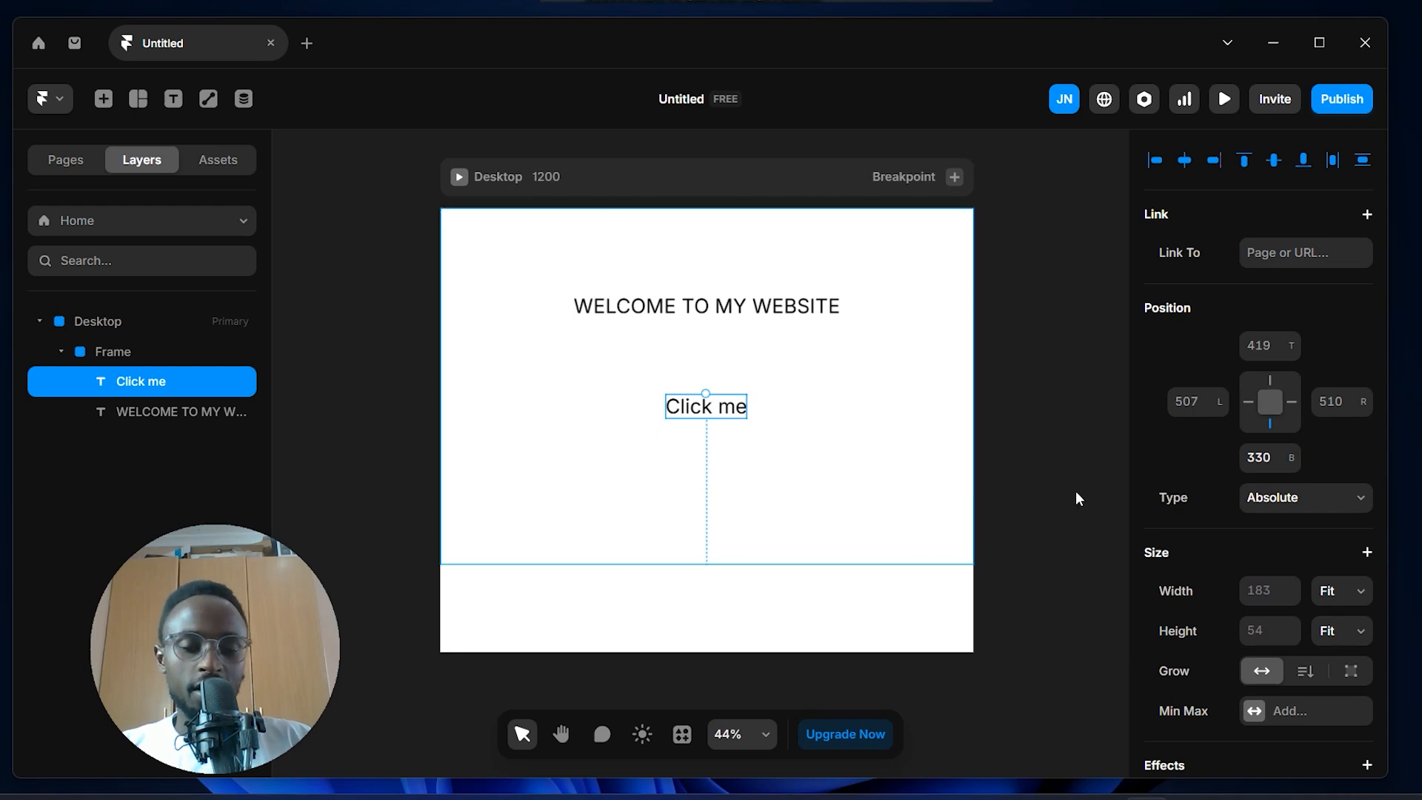
scroll(1243, 590, down, 1)
scroll(1259, 588, down, 10)
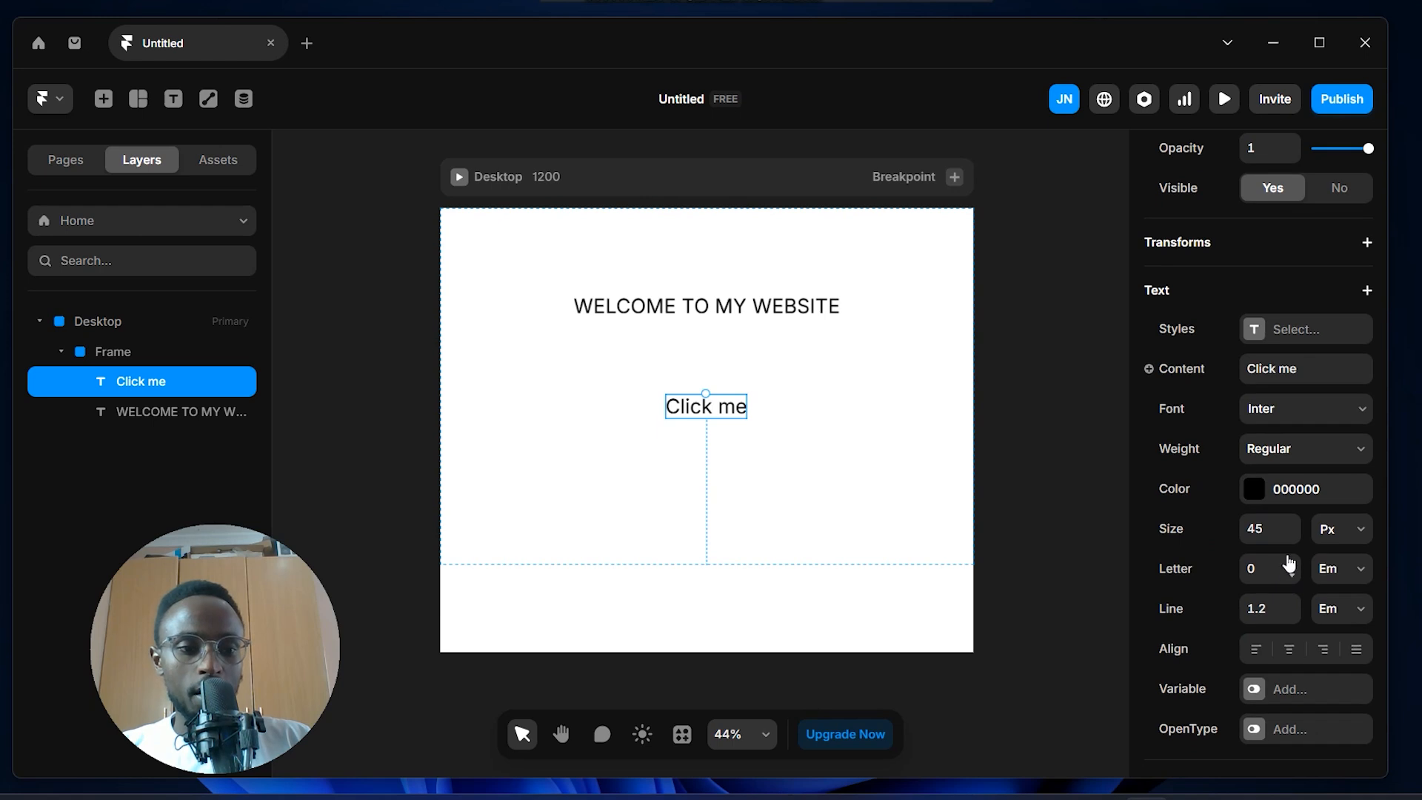
drag(1293, 546, 1289, 549)
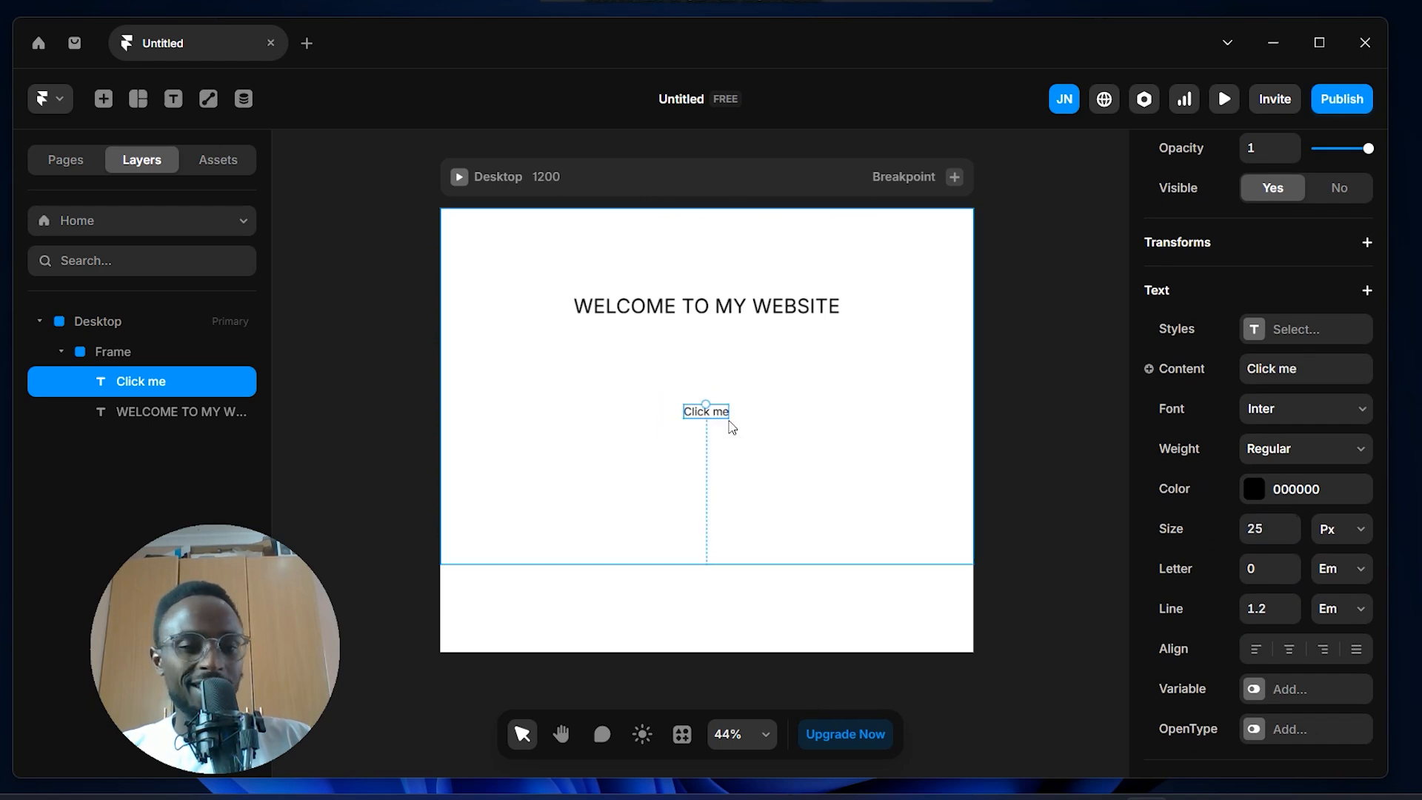
Draw a frame about 128 × 55 around the "Click me" text so that it encloses the text
scroll(714, 445, up, 5)
scroll(789, 453, up, 1)
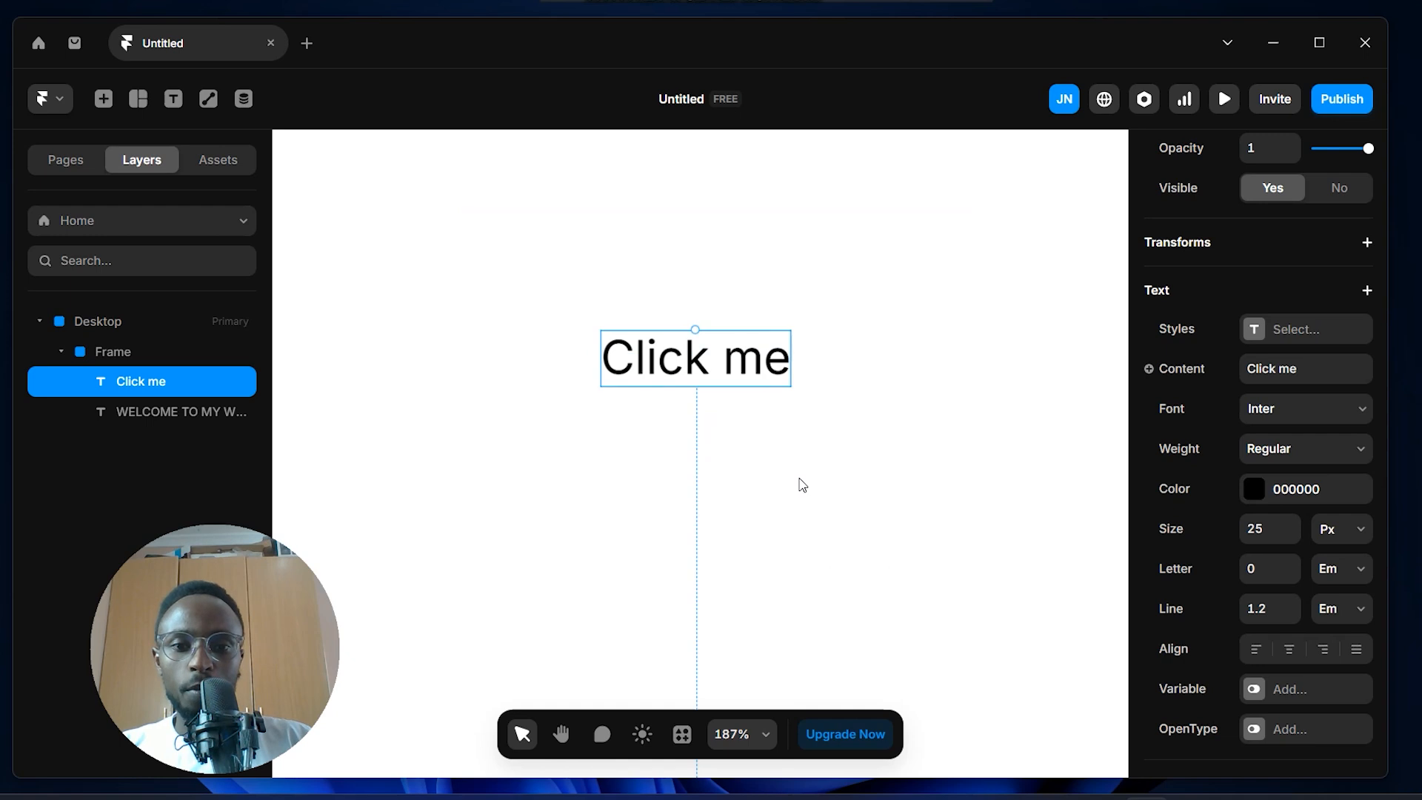
scroll(764, 447, up, 1)
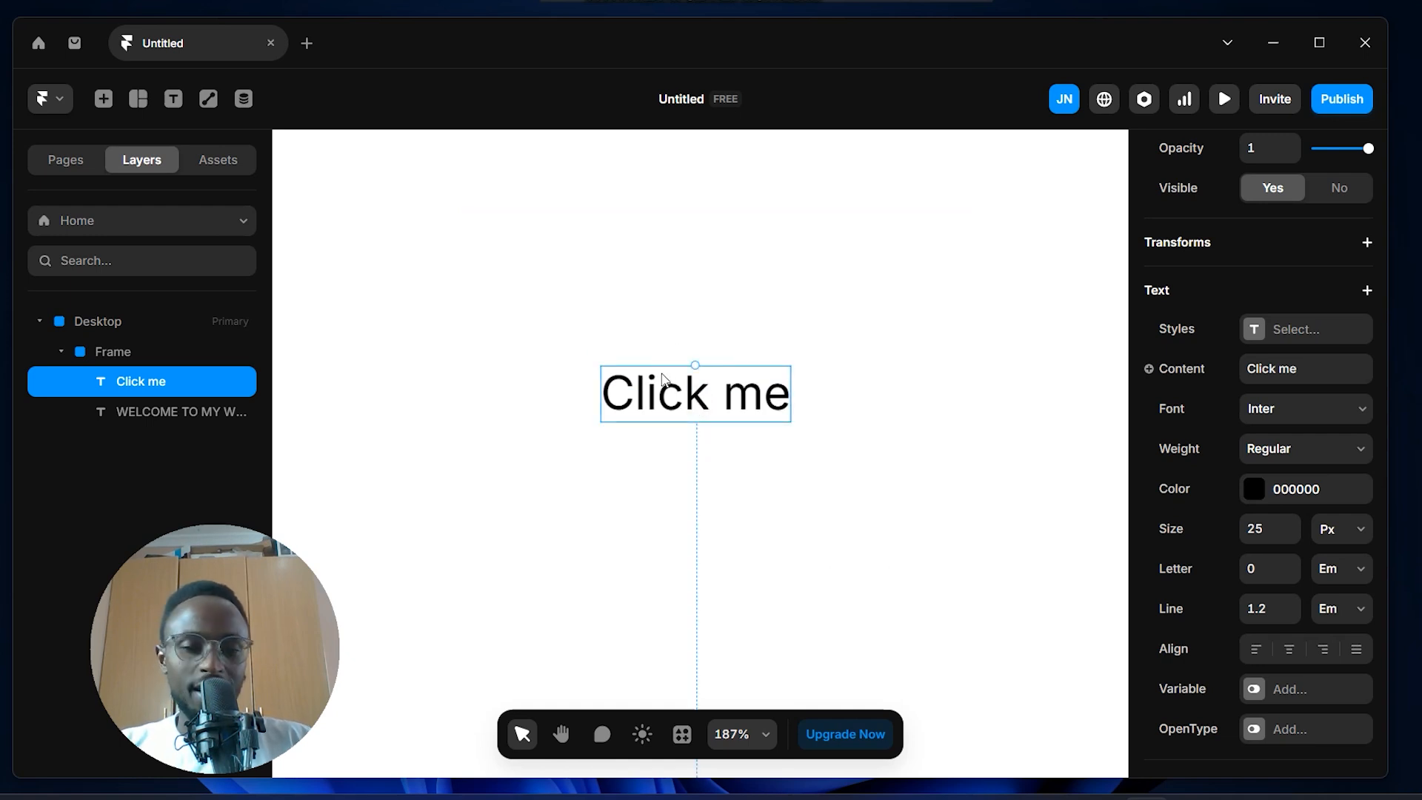
key(f)
drag(572, 343, 812, 446)
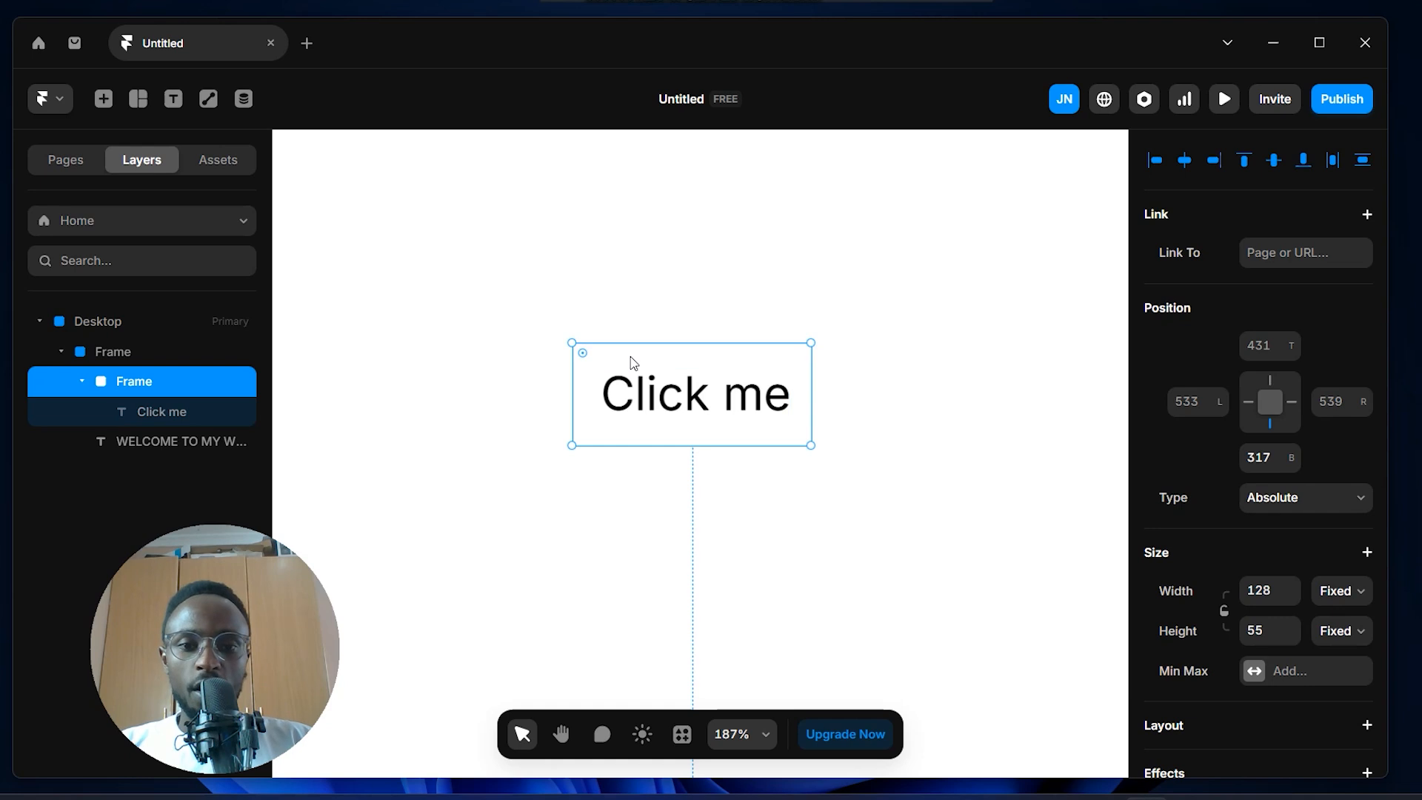
Change the fill of the frame around "Click me" to gray 9E9E9E
scroll(1324, 526, down, 7)
click(1281, 547)
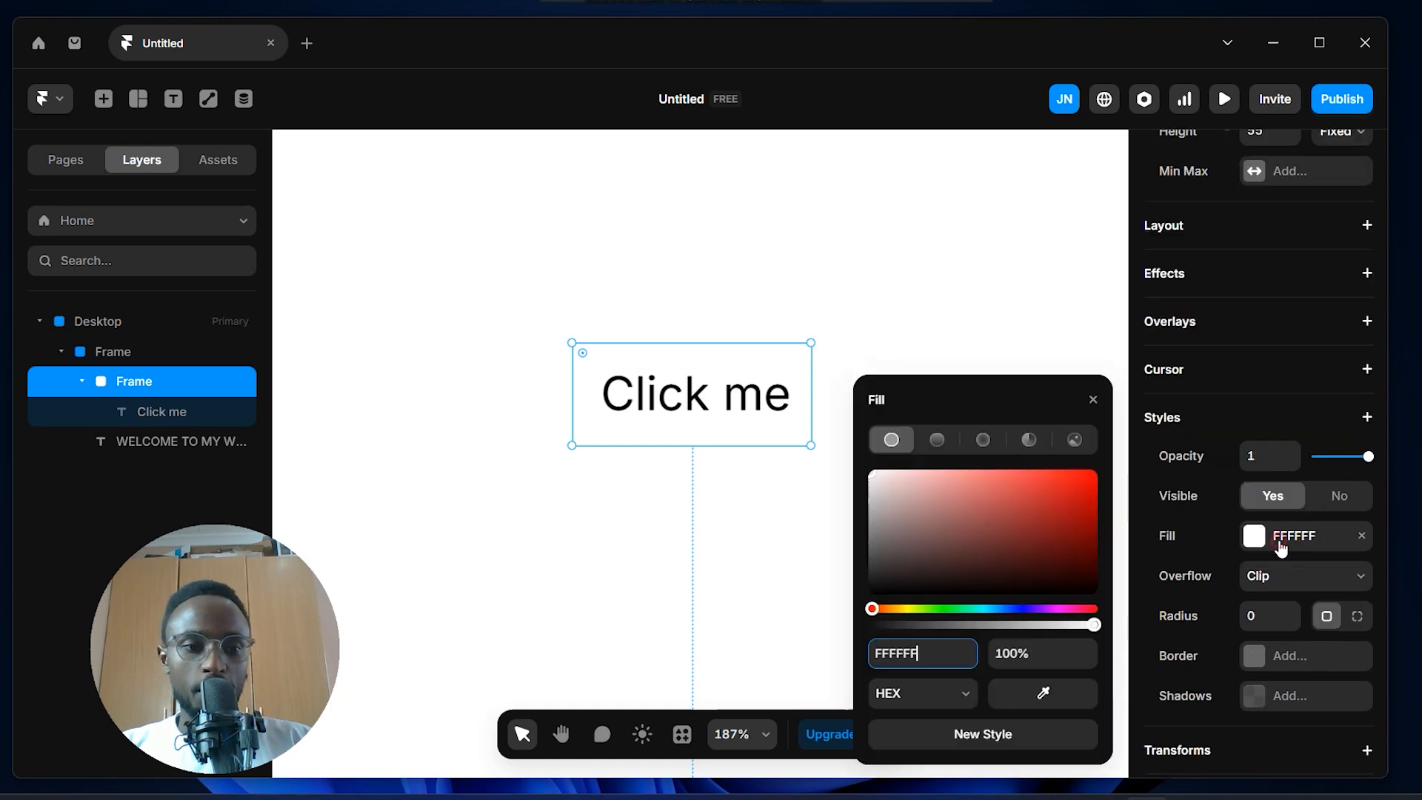
drag(875, 531, 864, 517)
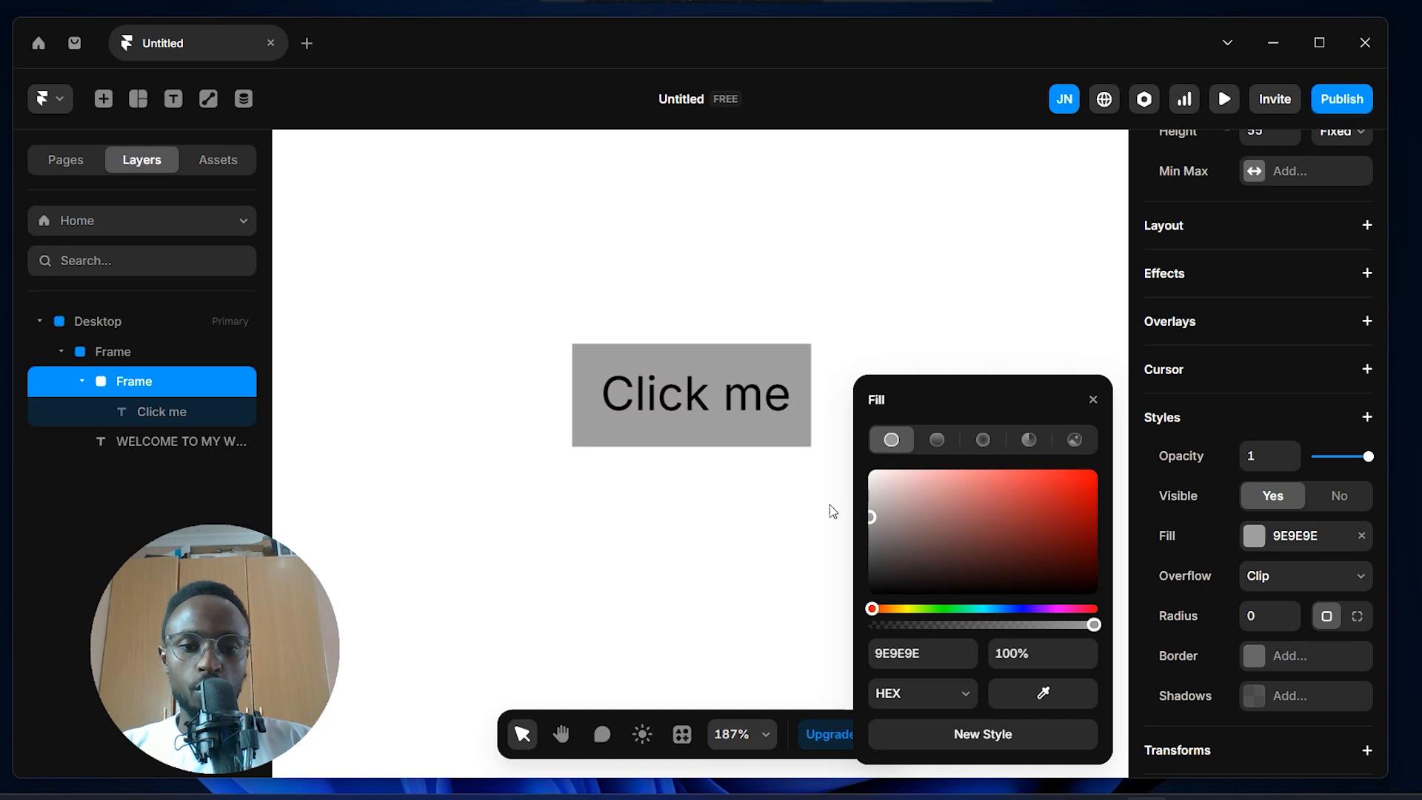
Examine how the gray frame and its "Click me" text look on the page below the welcome heading
scroll(772, 489, down, 2)
scroll(772, 488, down, 6)
click(793, 294)
scroll(830, 378, down, 2)
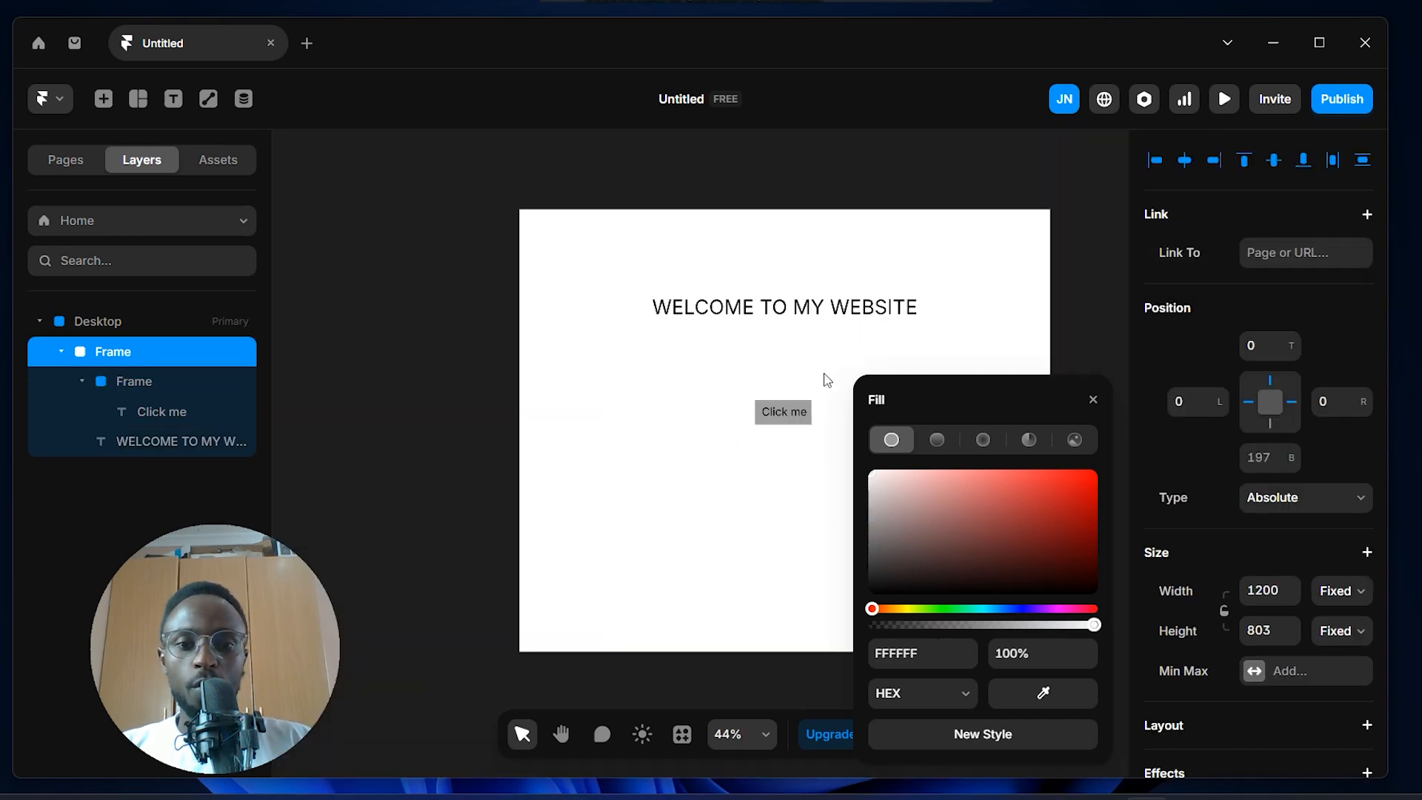
click(1063, 280)
scroll(822, 425, up, 2)
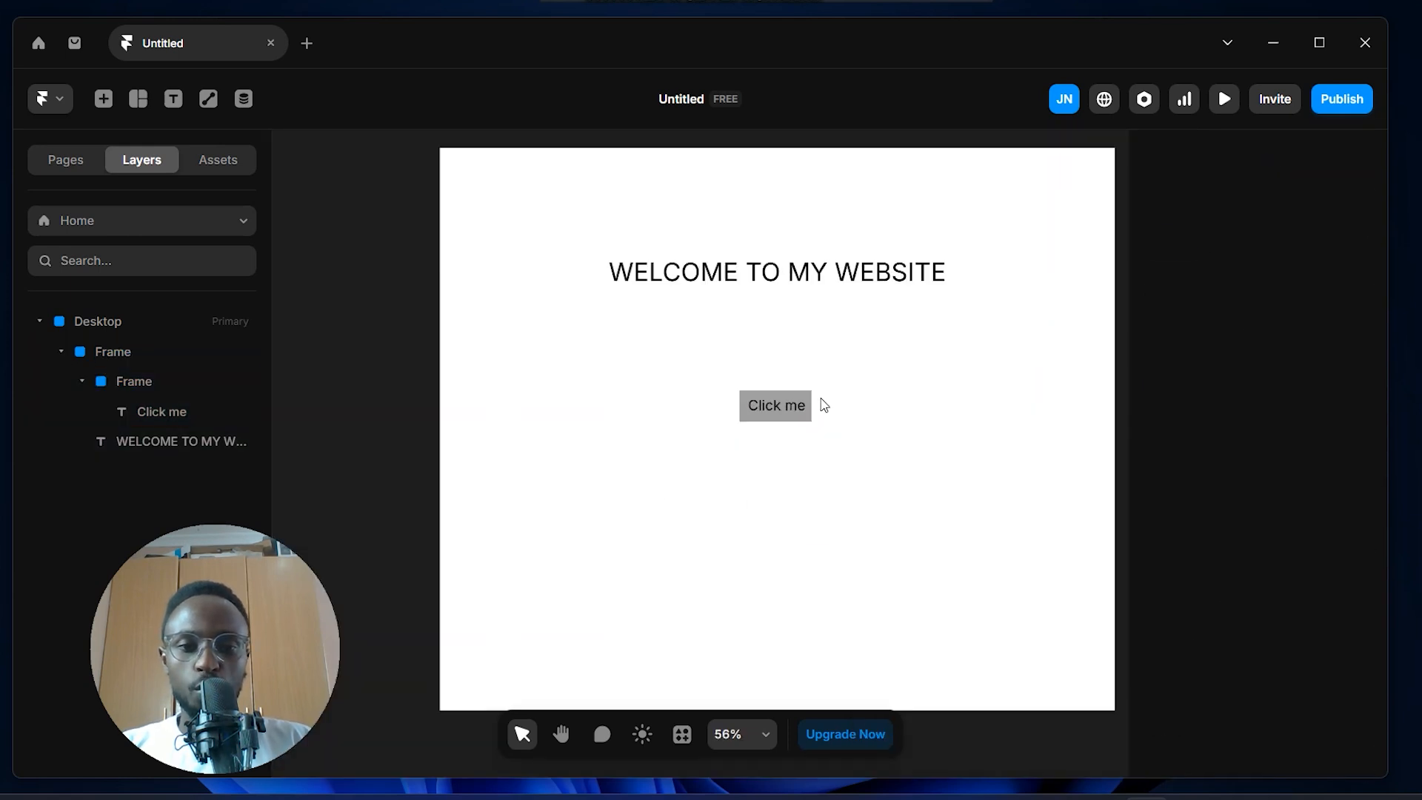
scroll(799, 414, up, 2)
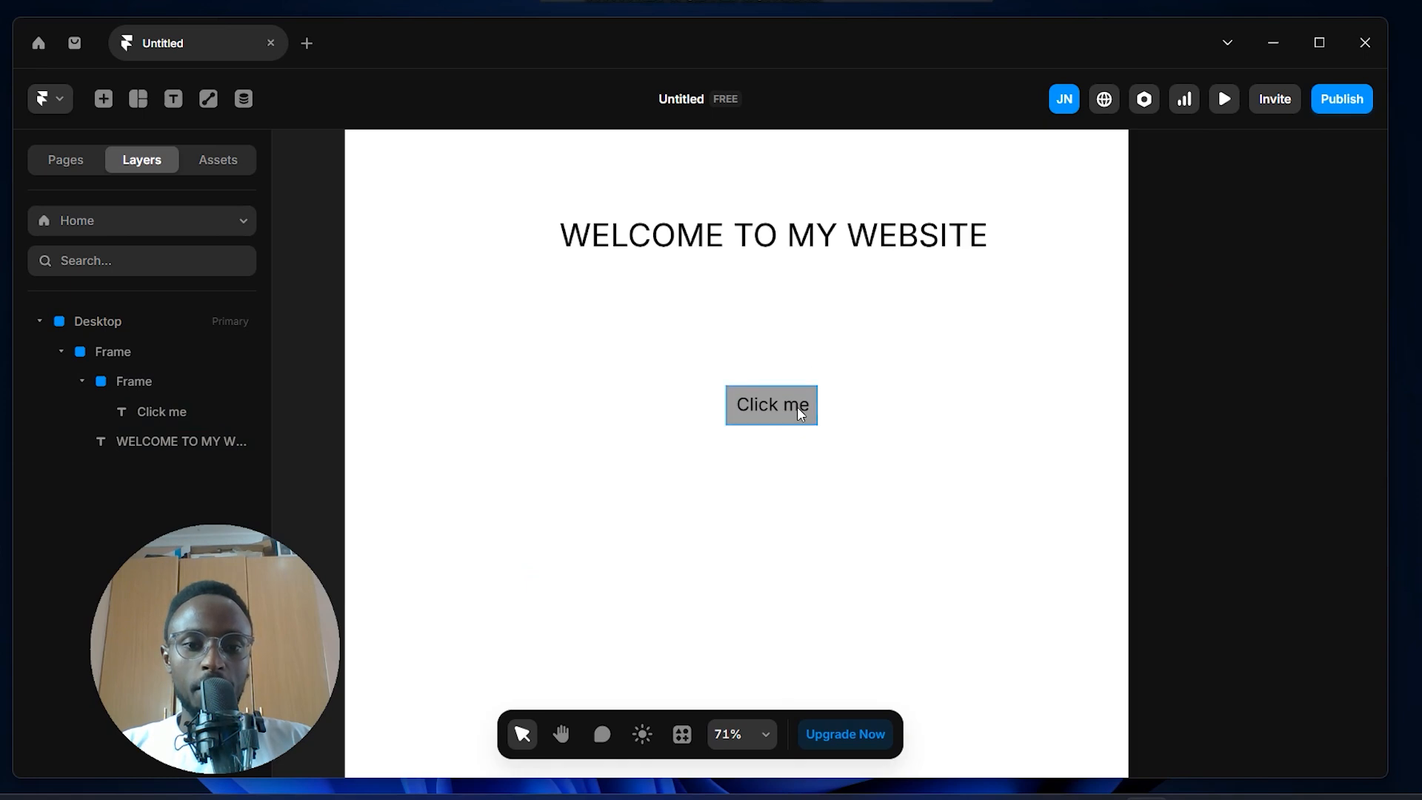
click(798, 407)
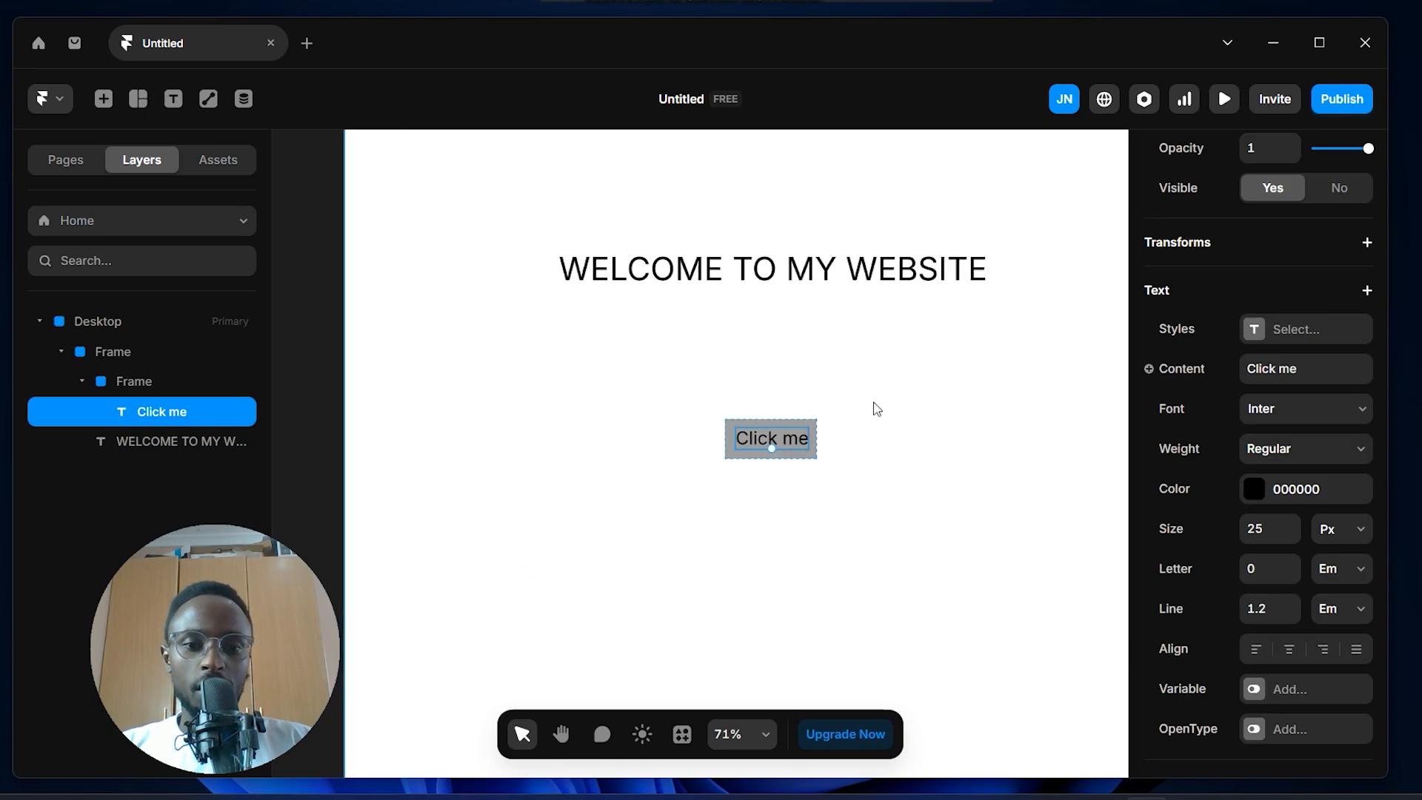
scroll(880, 444, down, 1)
scroll(822, 462, up, 4)
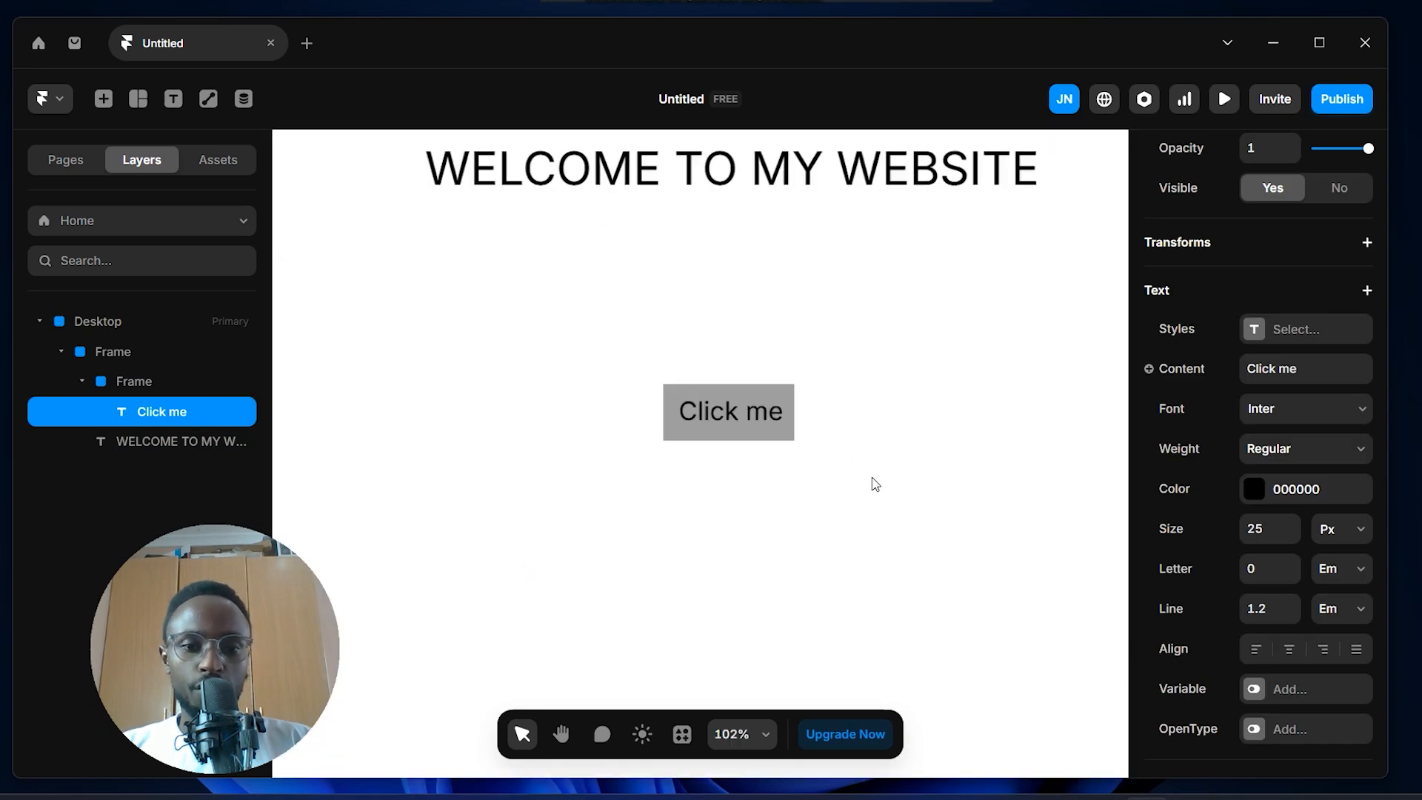
Rename the gray frame around the "Click me" text as "button"
double_click(160, 382)
text(button)
key(Return)
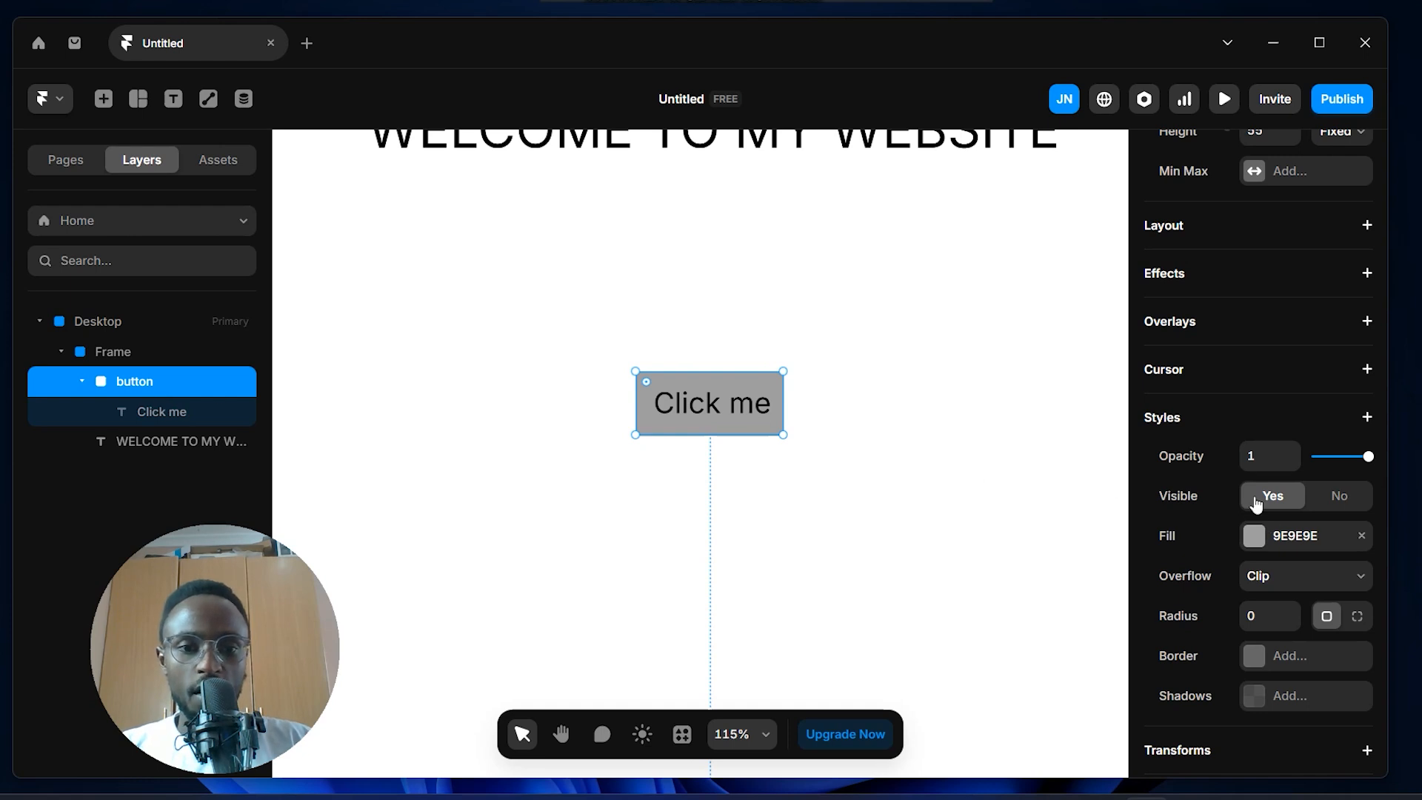
Set the corner radius of the button frame to 10 and check its rounded corner up close
scroll(1218, 489, down, 5)
click(1268, 283)
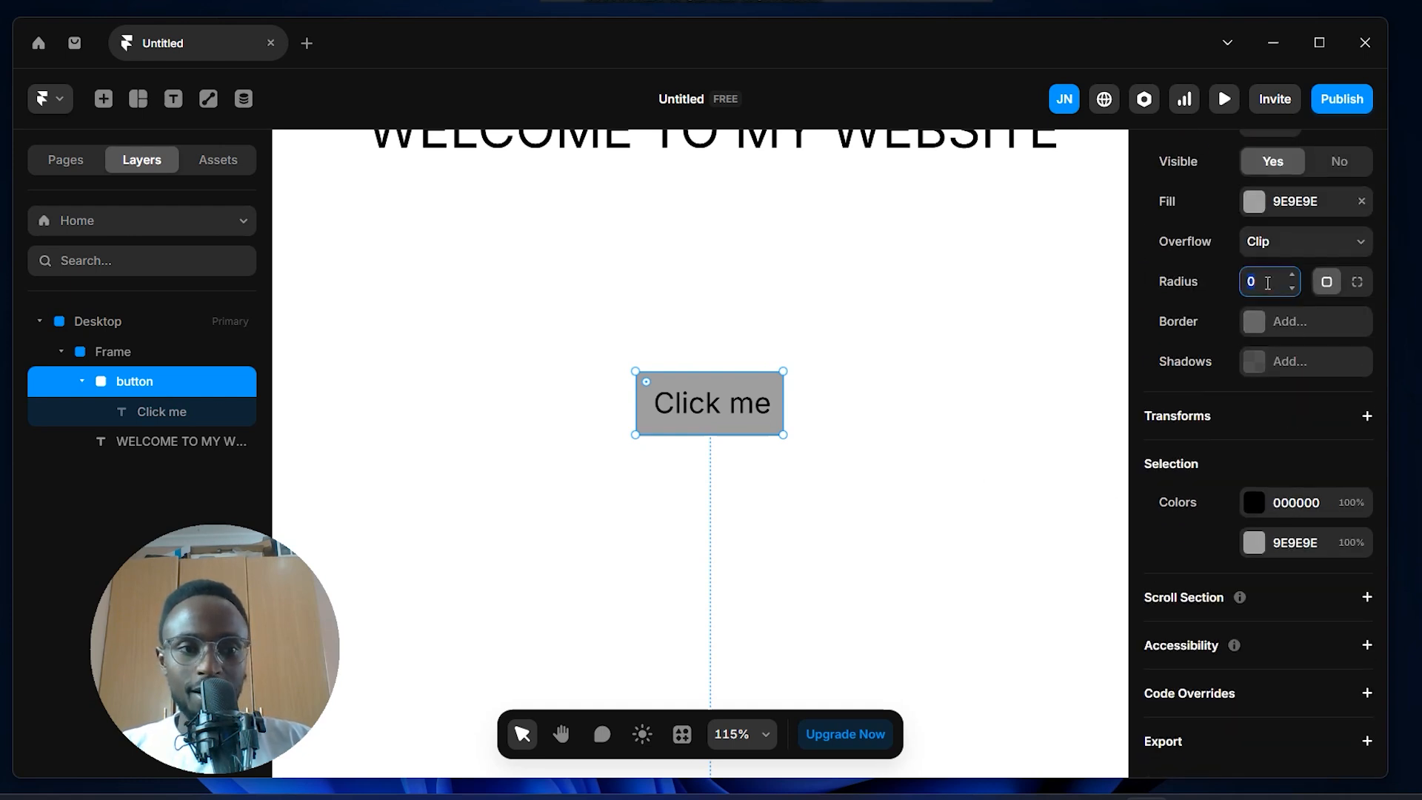
text(10)
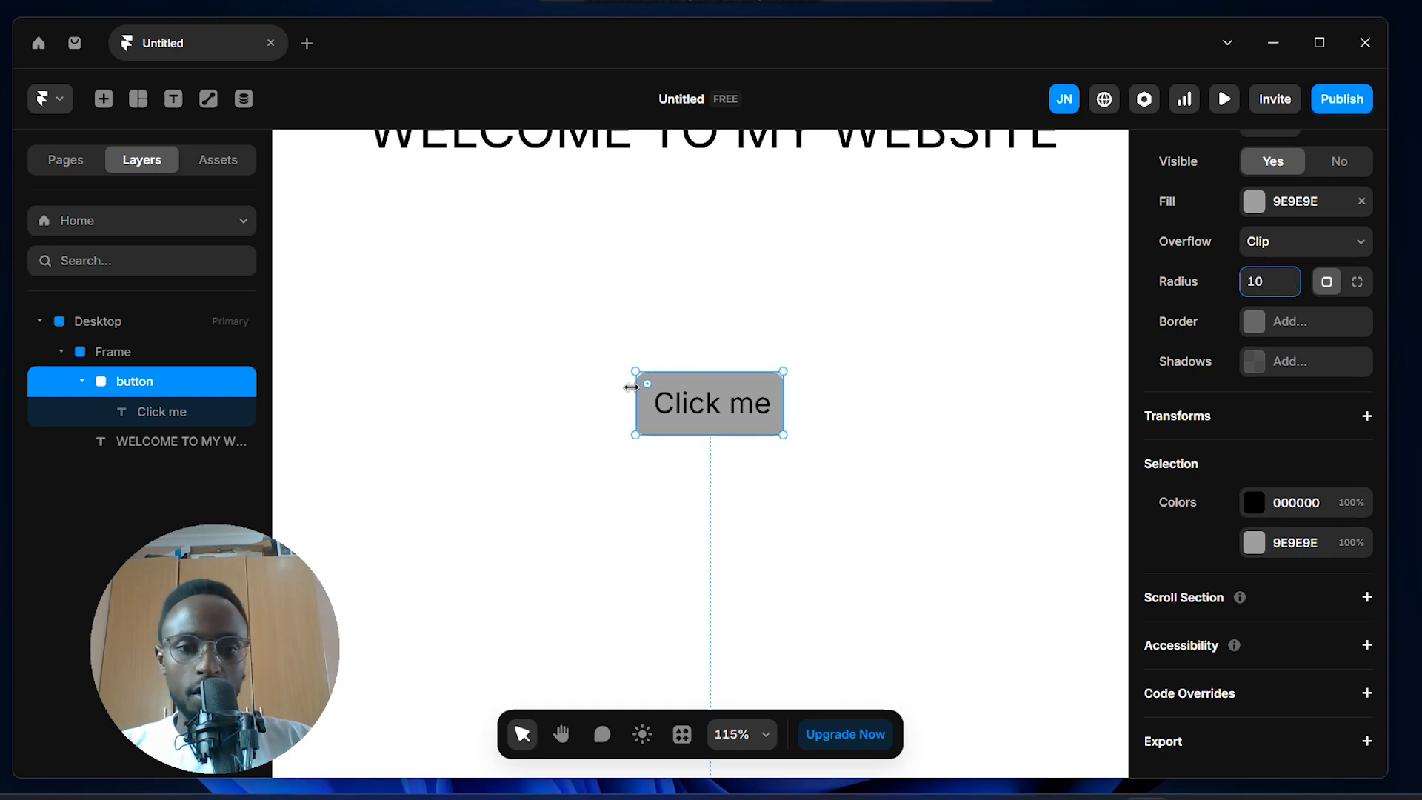
scroll(634, 387, up, 10)
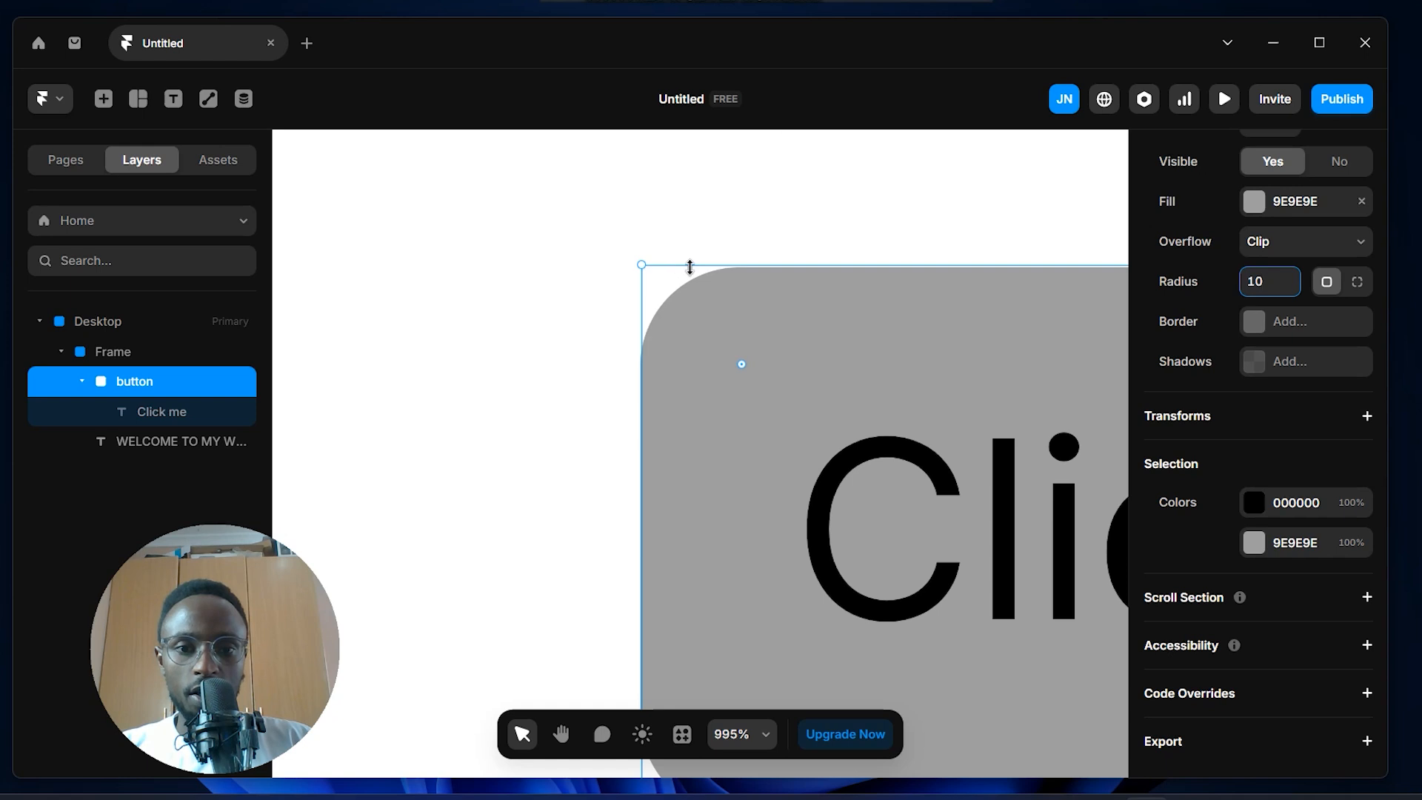
Increase the corner radius of the button frame to 52 and check its shape on the page
drag(1290, 292, 1284, 231)
scroll(796, 395, down, 10)
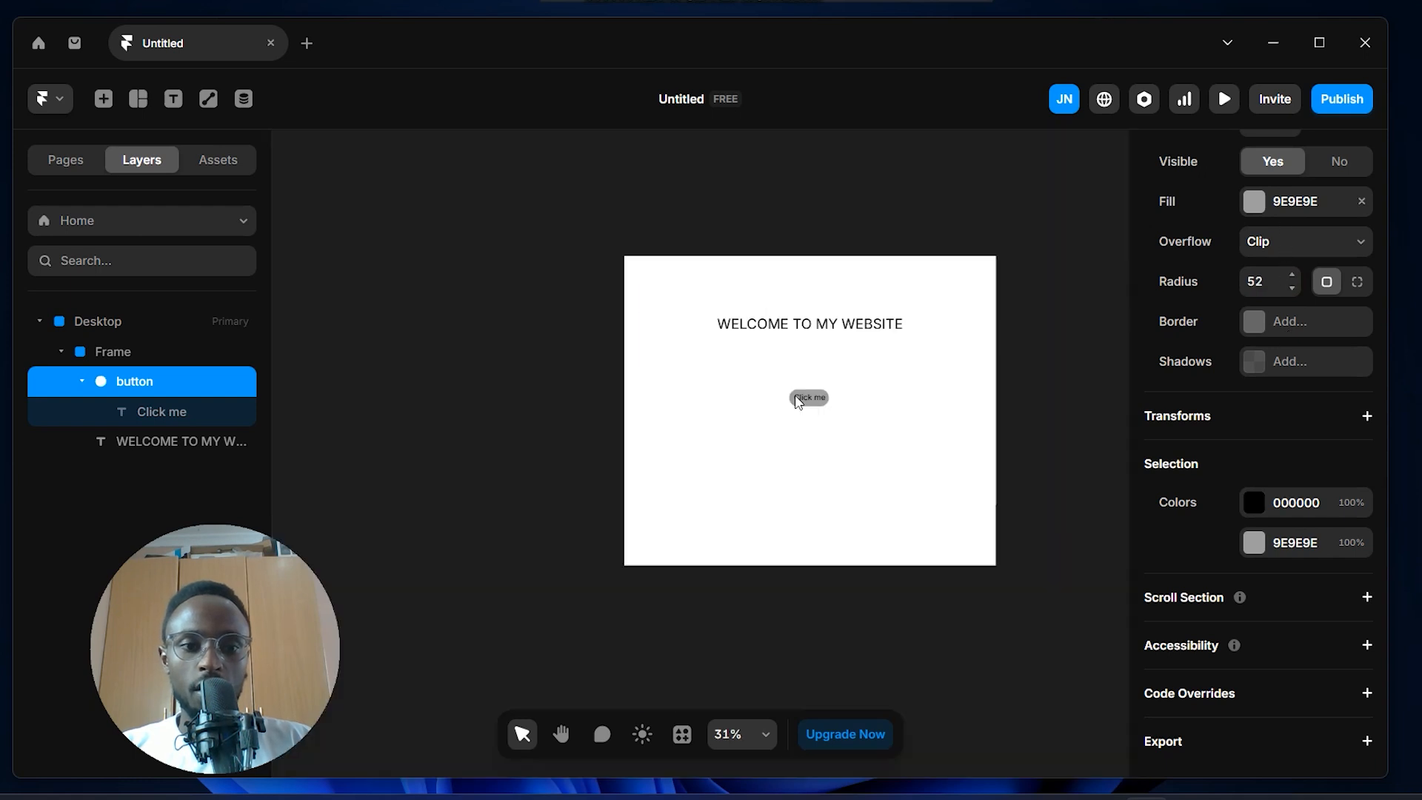
scroll(813, 398, up, 3)
click(931, 397)
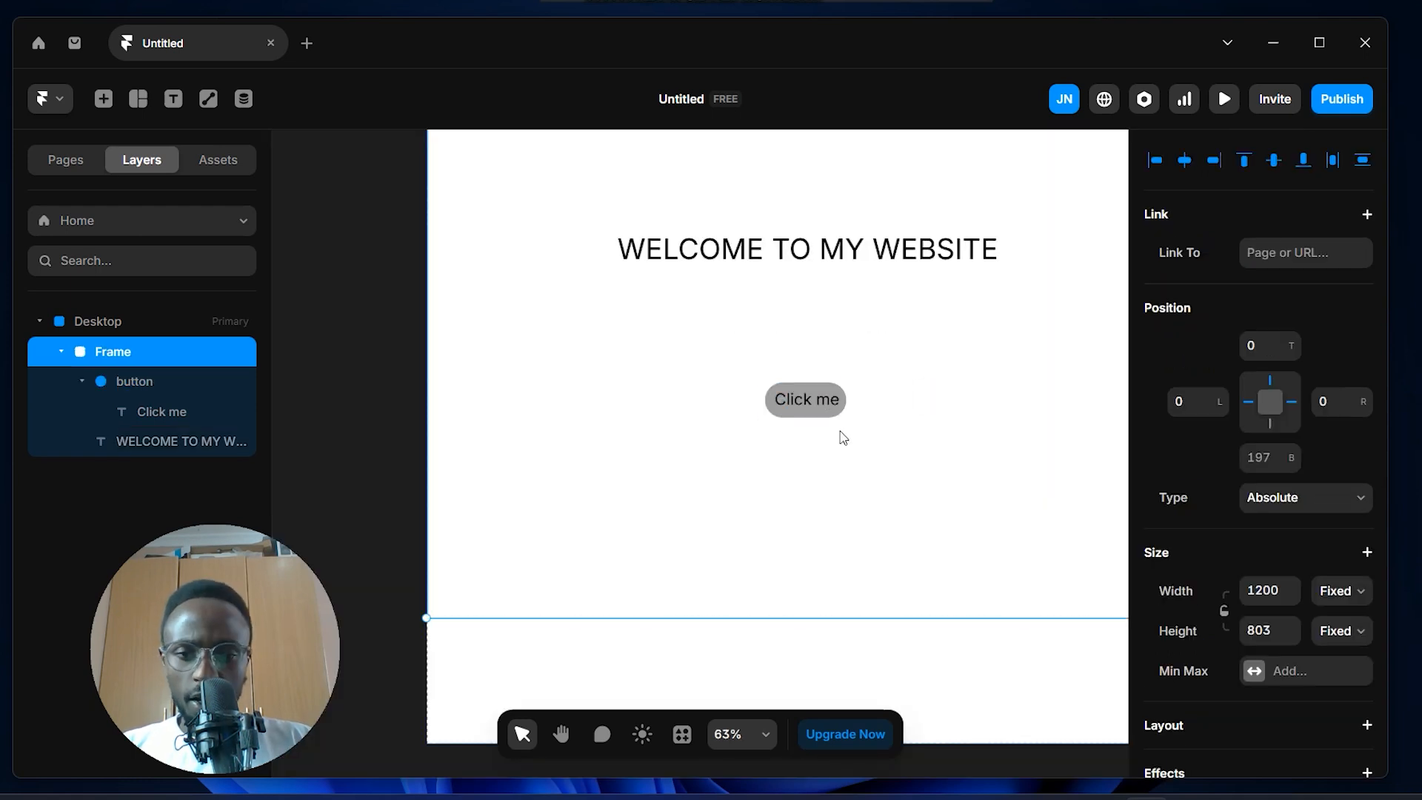
Reduce the font size of the "Click me" text inside the button to 20 px
click(822, 410)
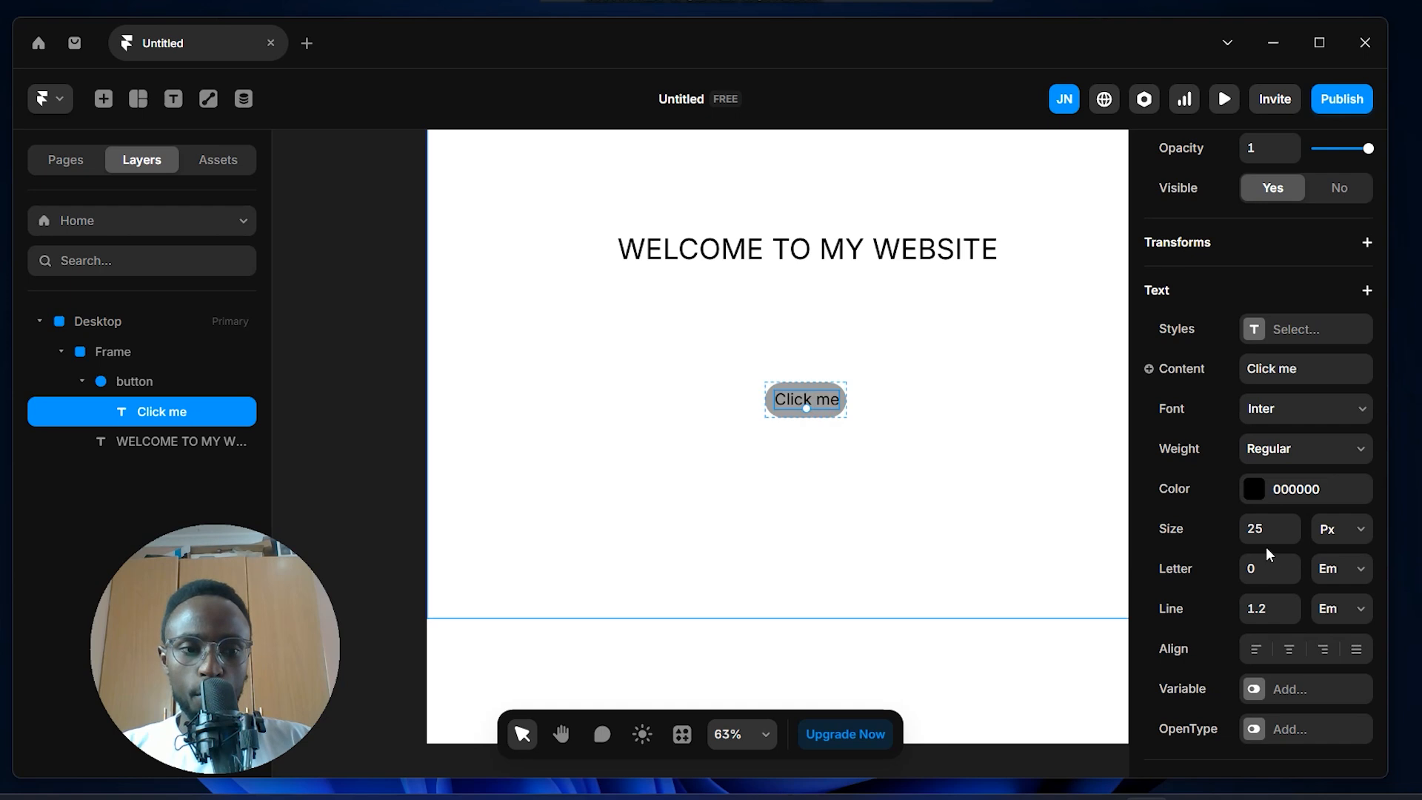
click(1292, 536)
click(1292, 536)
click(1292, 536)
click(1292, 537)
click(1292, 536)
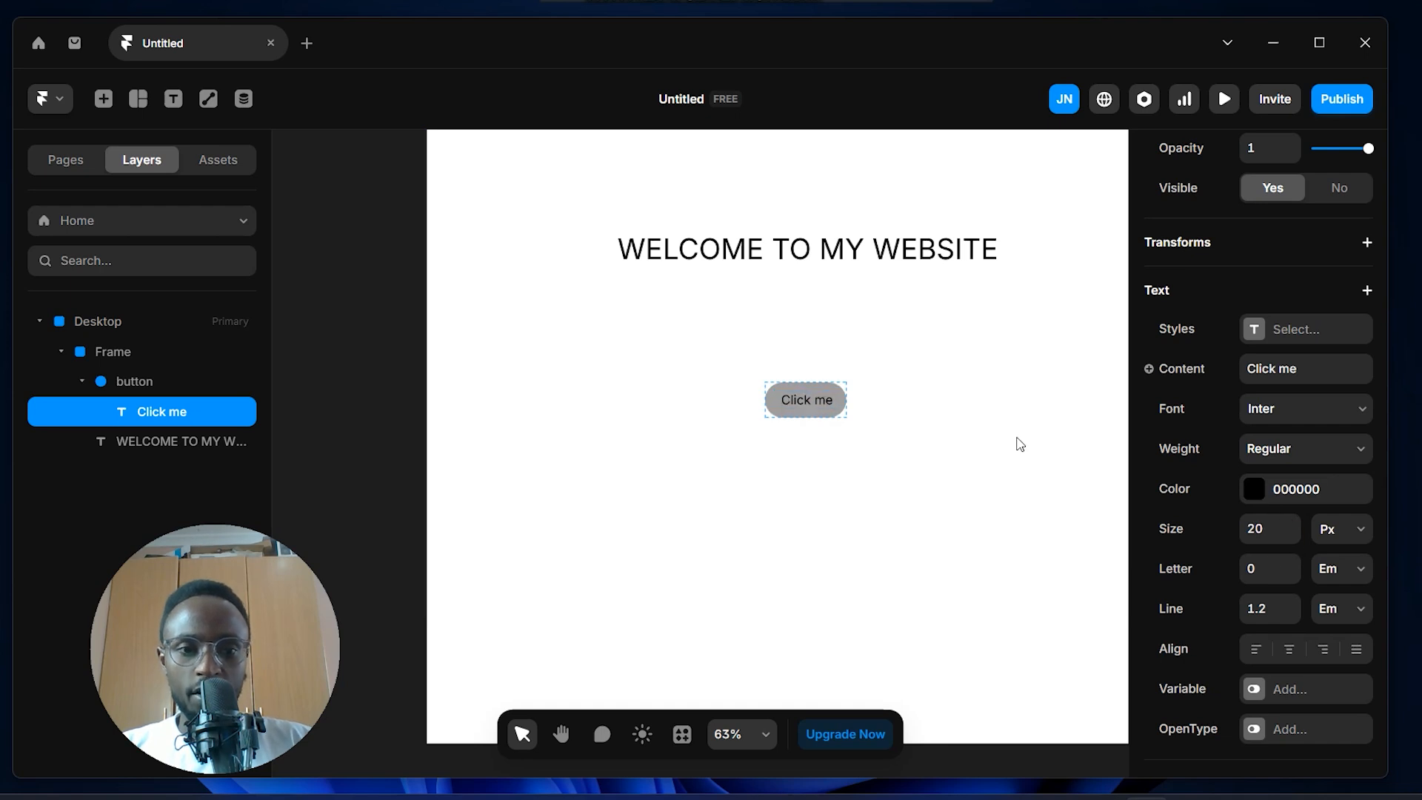
Rename the outer frame that holds the heading and the button as "Main"
click(999, 417)
scroll(853, 441, up, 1)
scroll(958, 473, down, 2)
scroll(894, 334, down, 2)
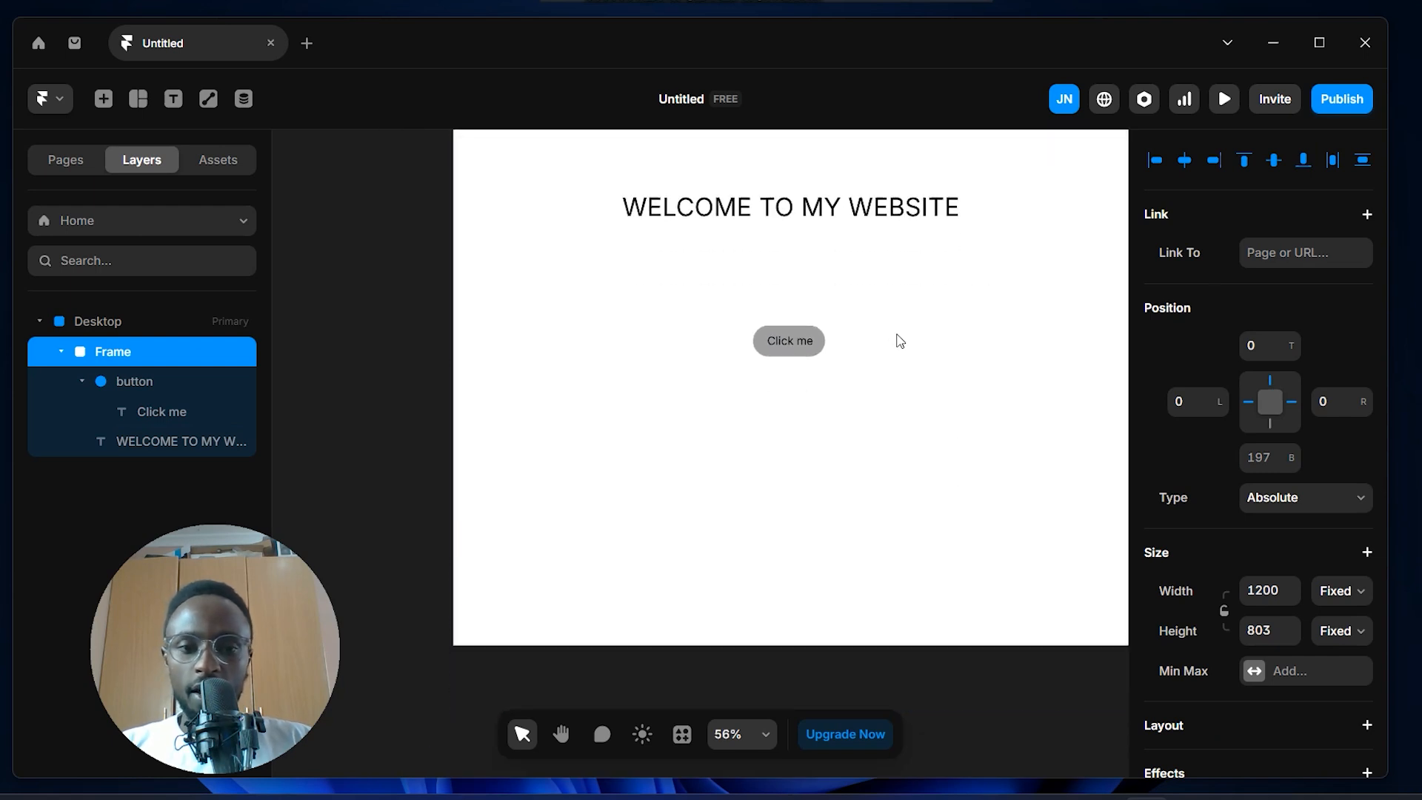
scroll(889, 388, right, 3)
scroll(844, 348, up, 1)
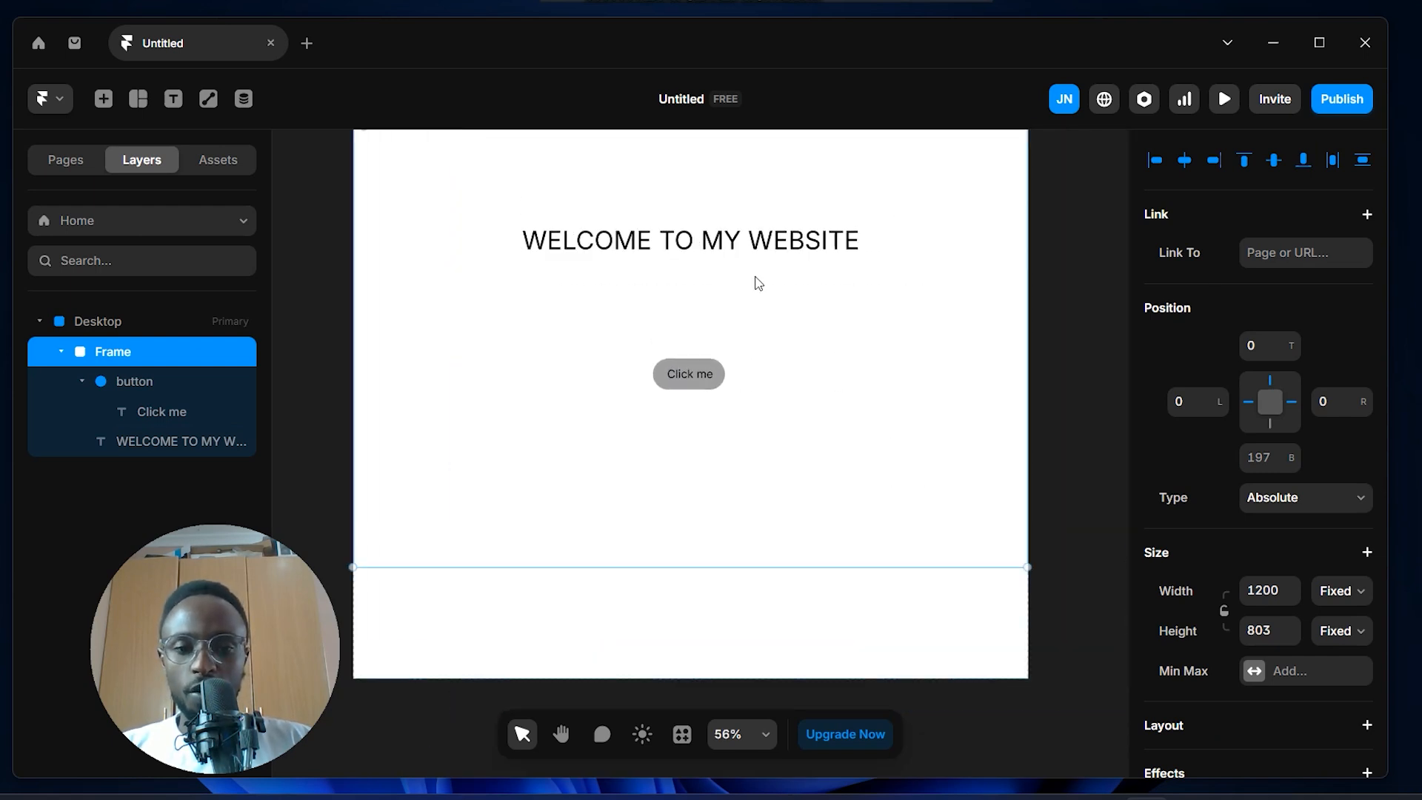
scroll(856, 376, up, 1)
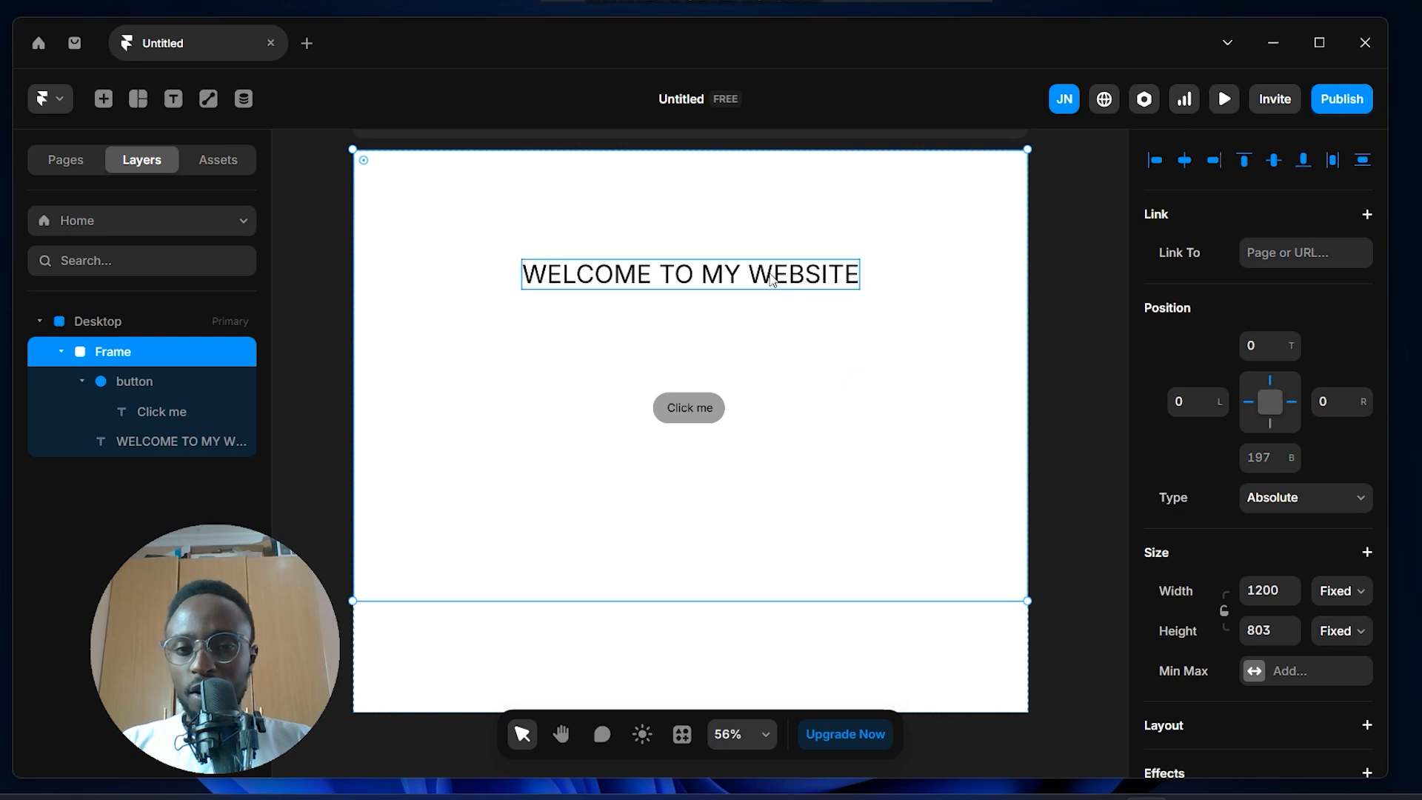
double_click(118, 351)
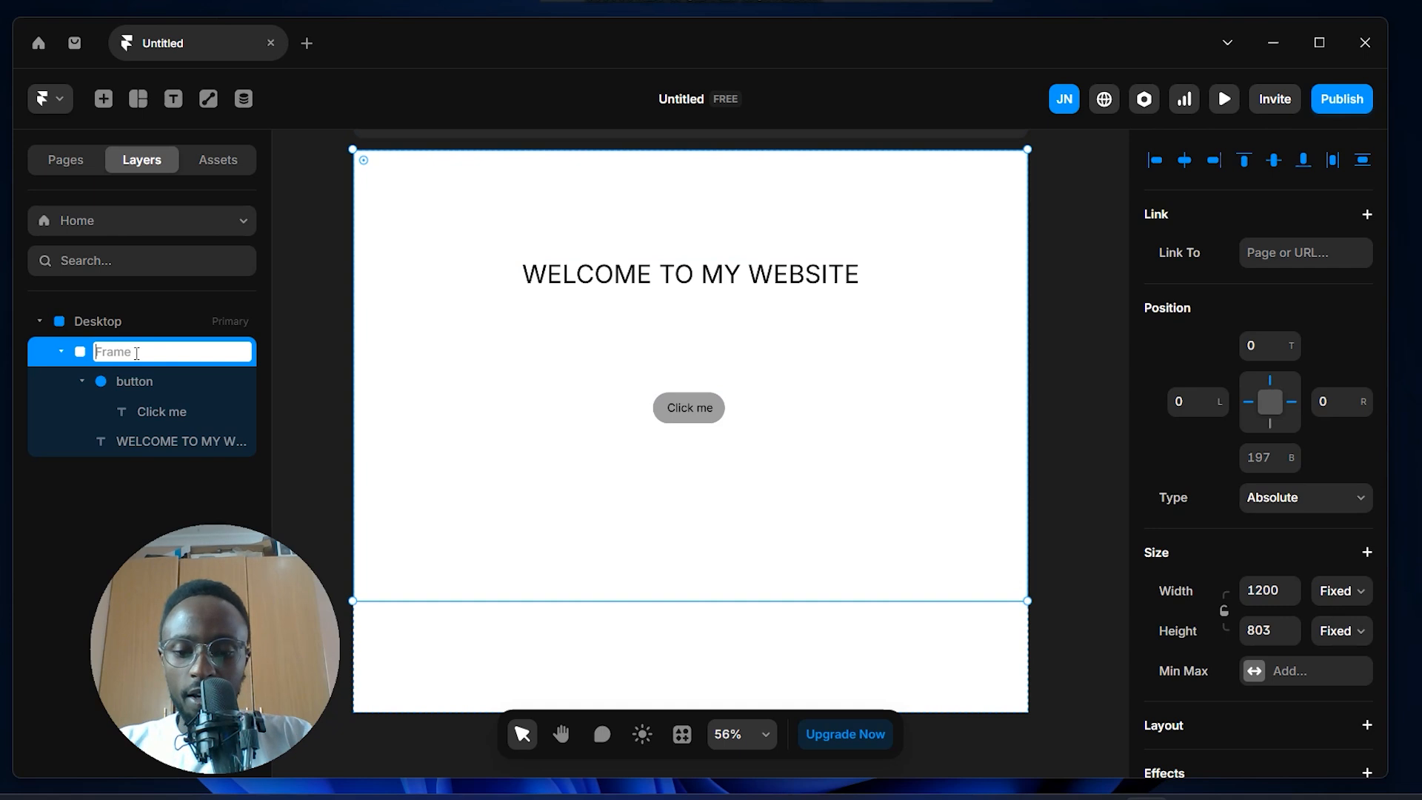
text(MAI)
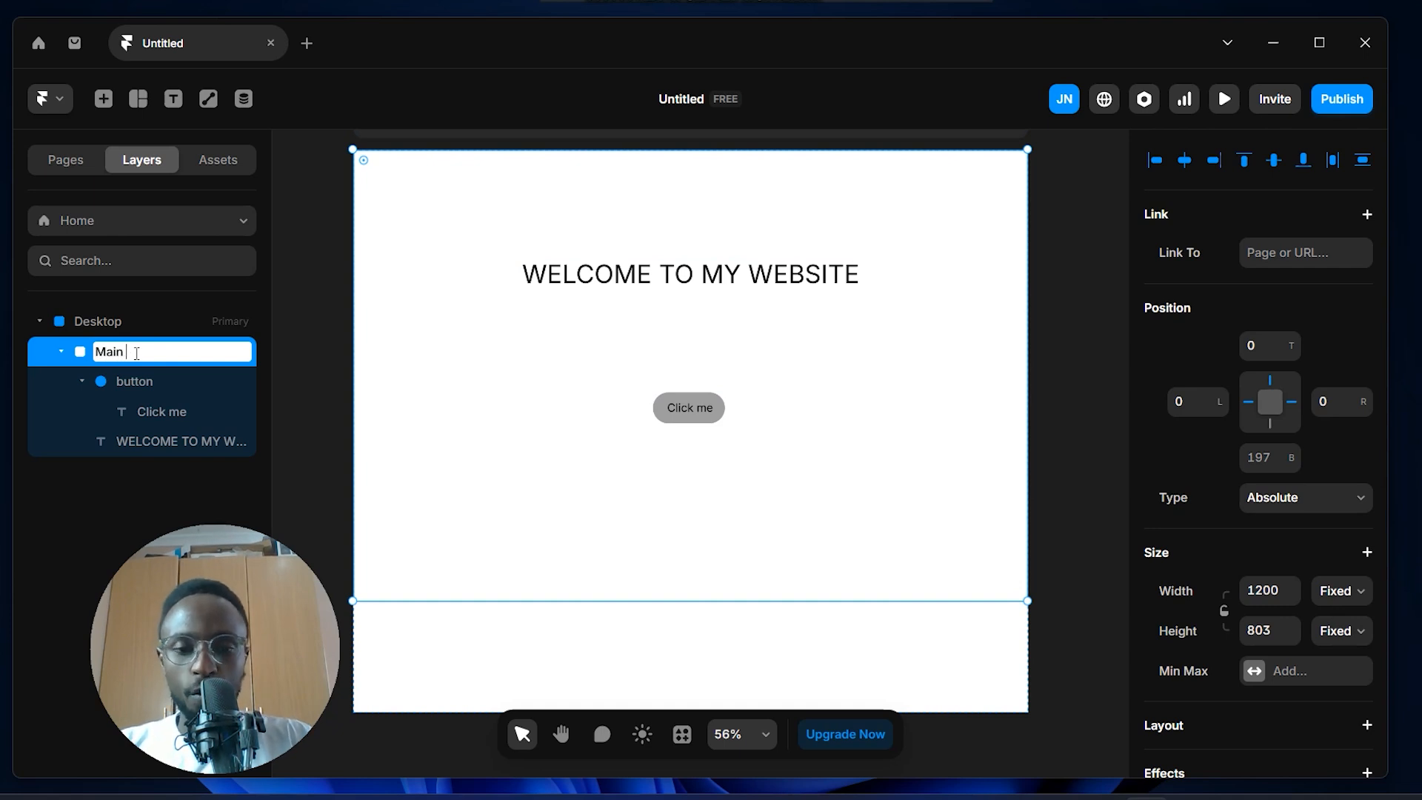
key(Return)
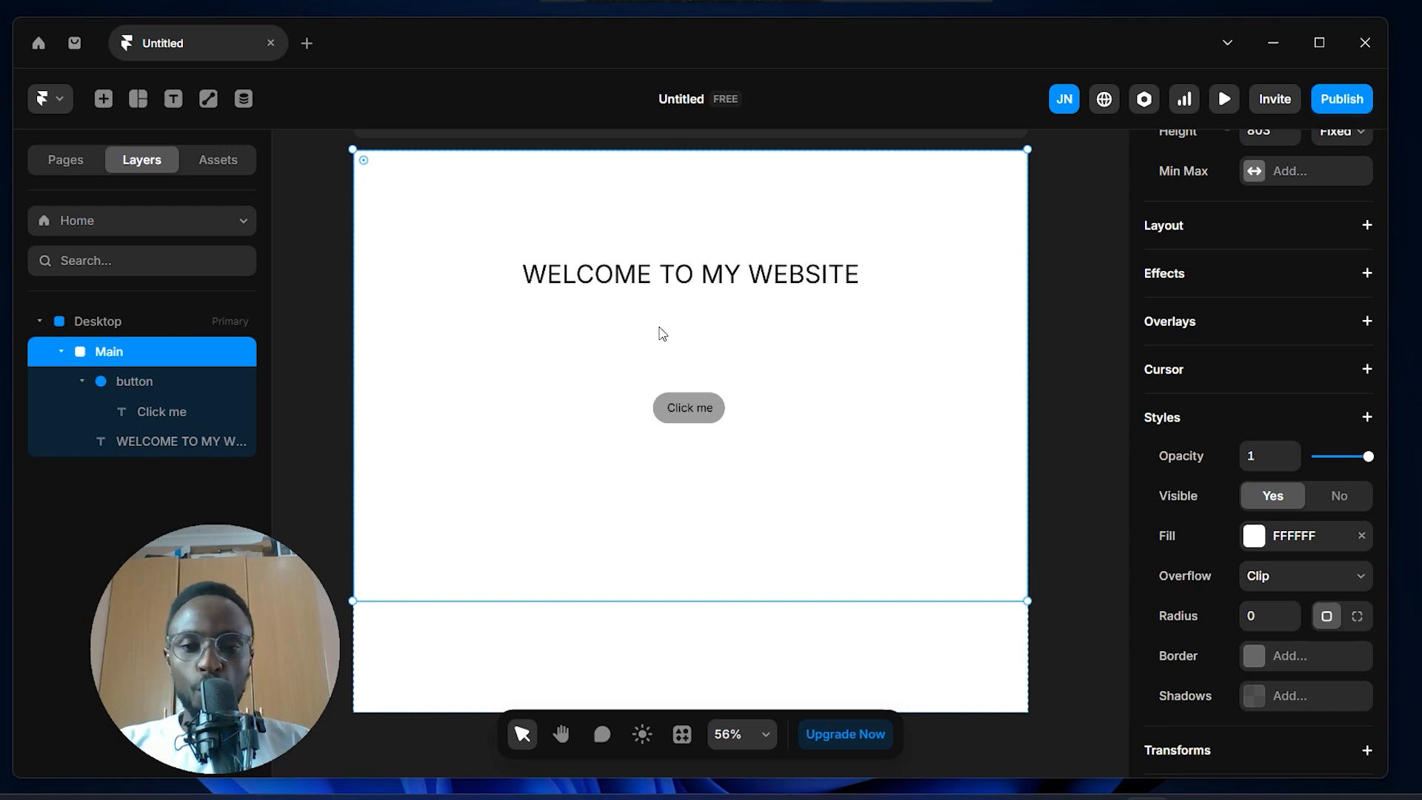
Draw a frame about 894 × 599 around the heading and the button, and undo it
key(f)
drag(433, 196, 935, 530)
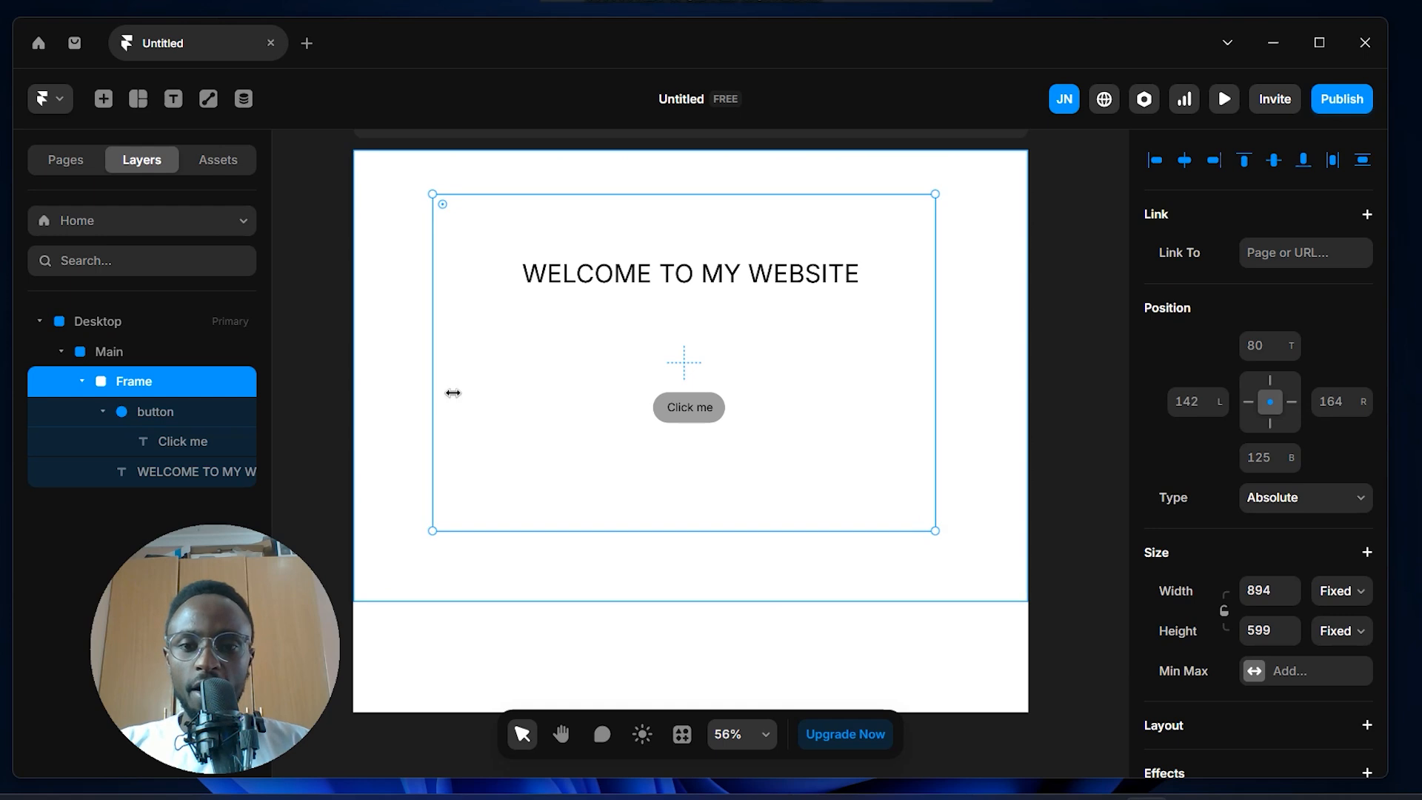
key(ctrl+z)
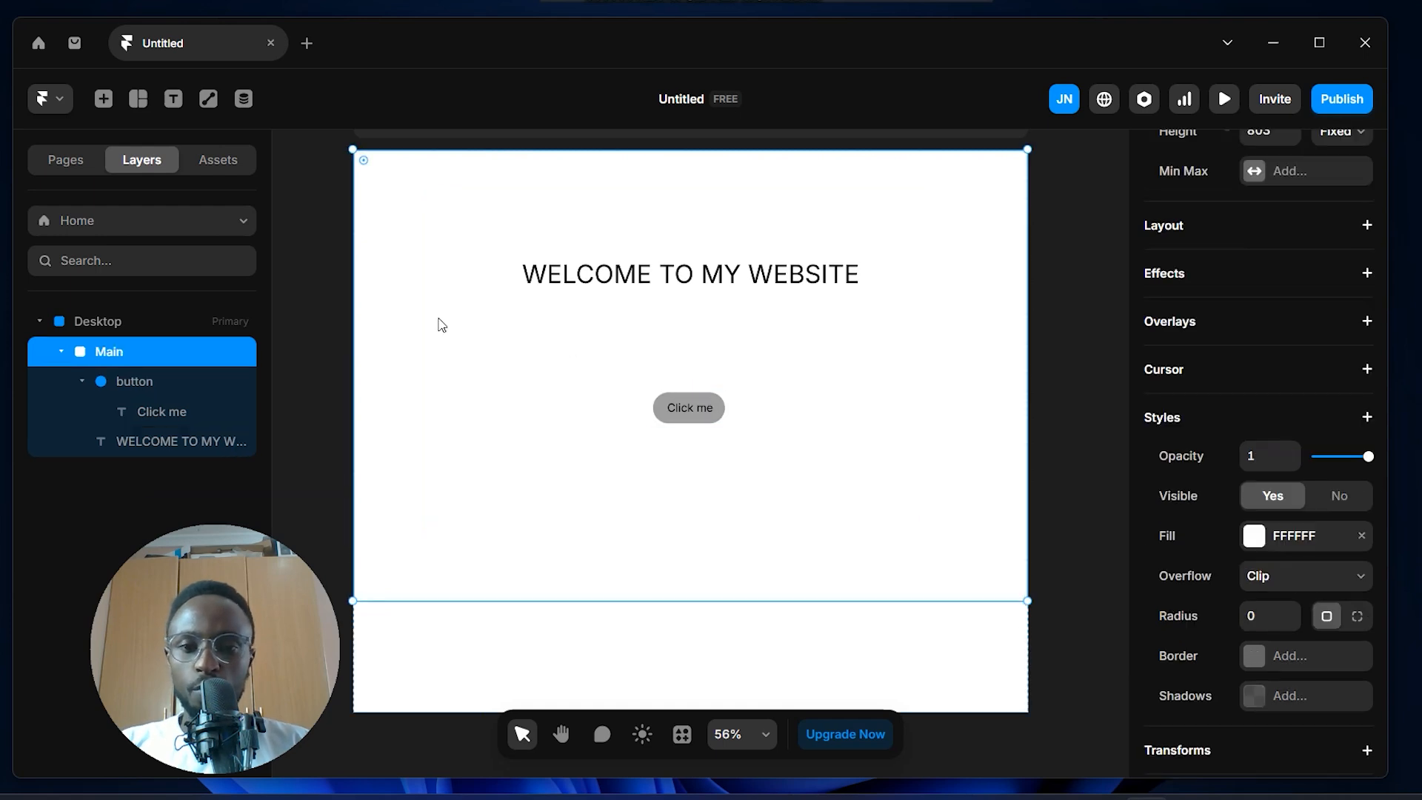
Draw an empty frame in the lower-left part of Main, below the button, and enlarge it to about 382 × 137
key(f)
drag(423, 503, 638, 541)
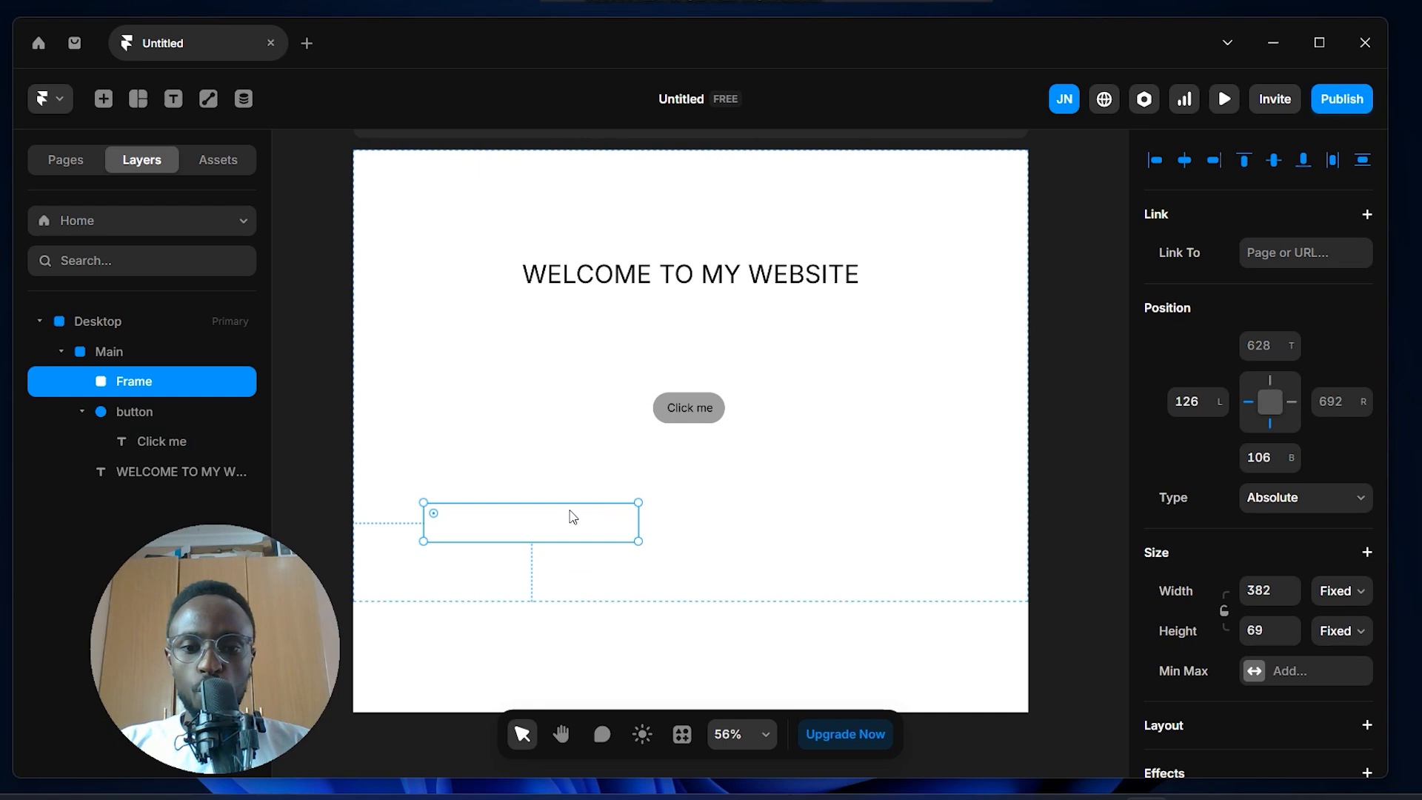
drag(567, 503, 568, 465)
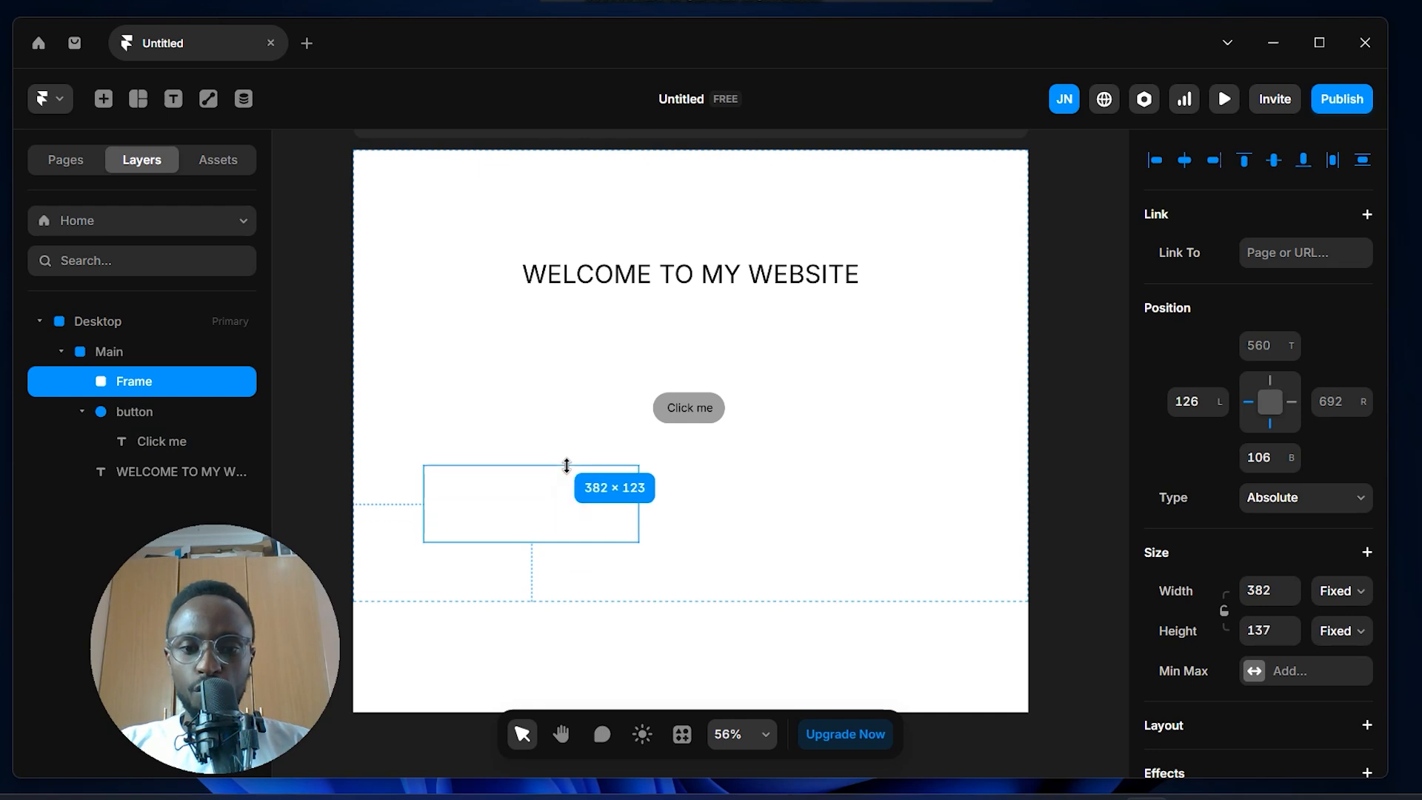
Rename the new empty frame inside Main as "bg"
double_click(132, 382)
text(bg)
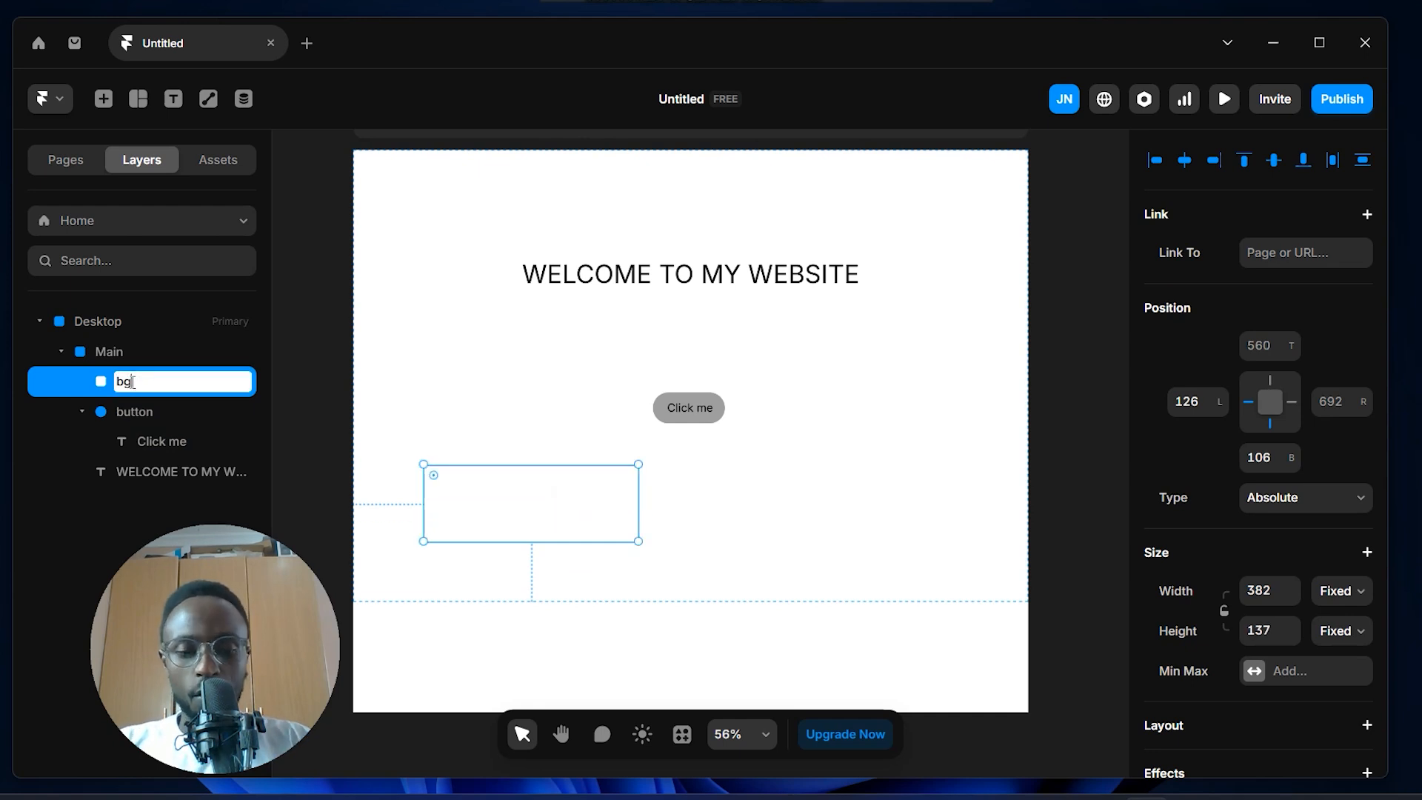
key(Return)
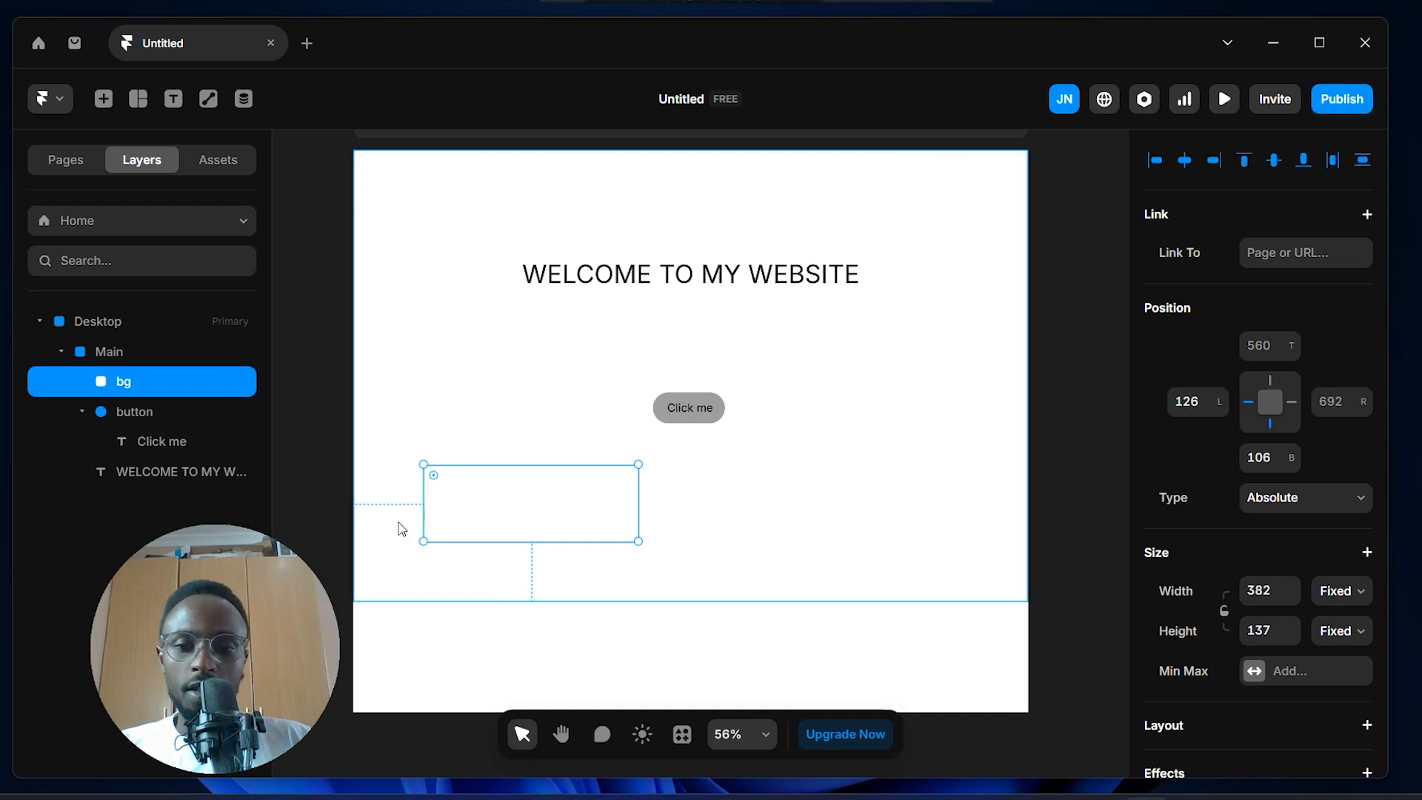
Set the left and bottom offsets of the bg frame to 0 so that it sits in Main's lower-left corner
scroll(400, 524, up, 2)
scroll(399, 512, left, 2)
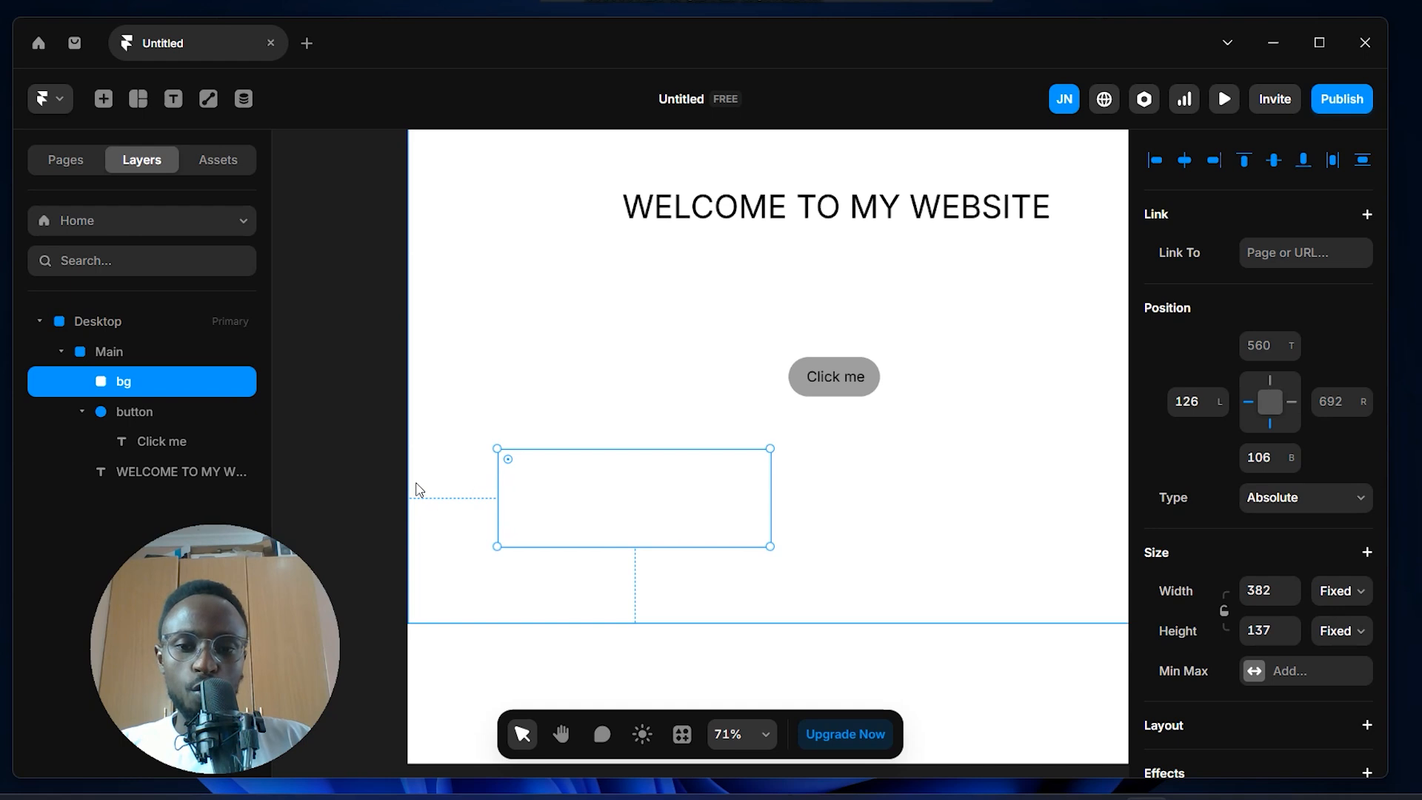
click(1187, 402)
text(0)
key(Return)
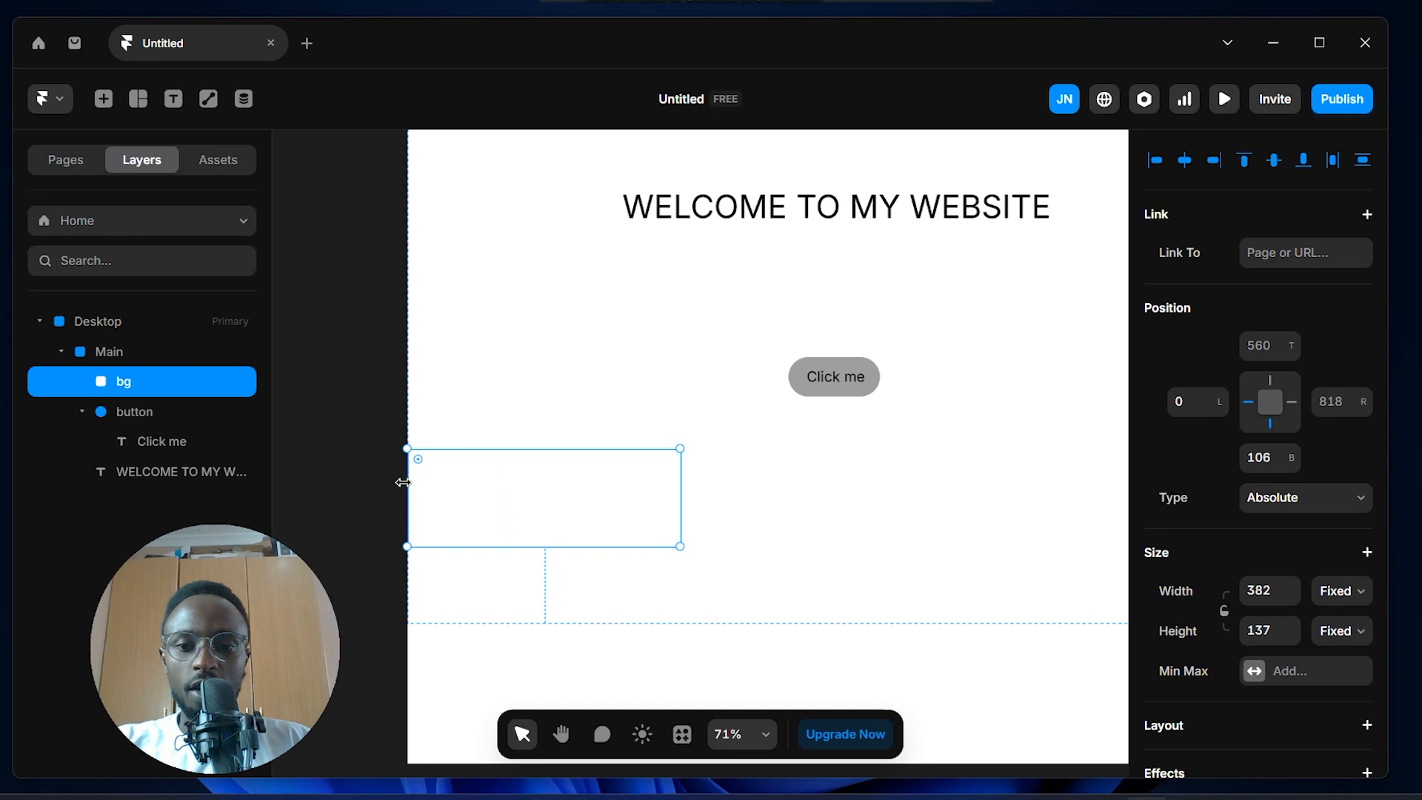
click(1263, 457)
text(0)
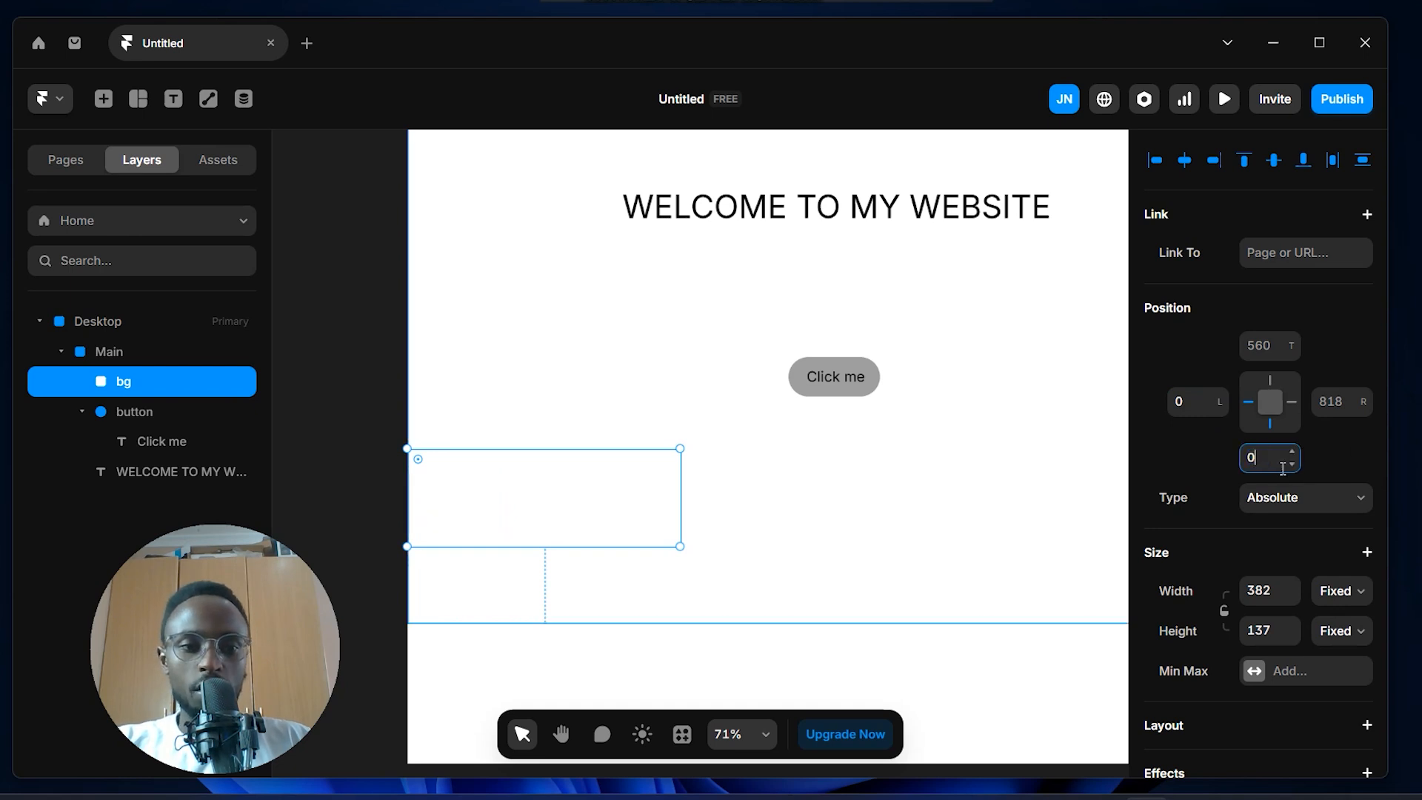
key(Return)
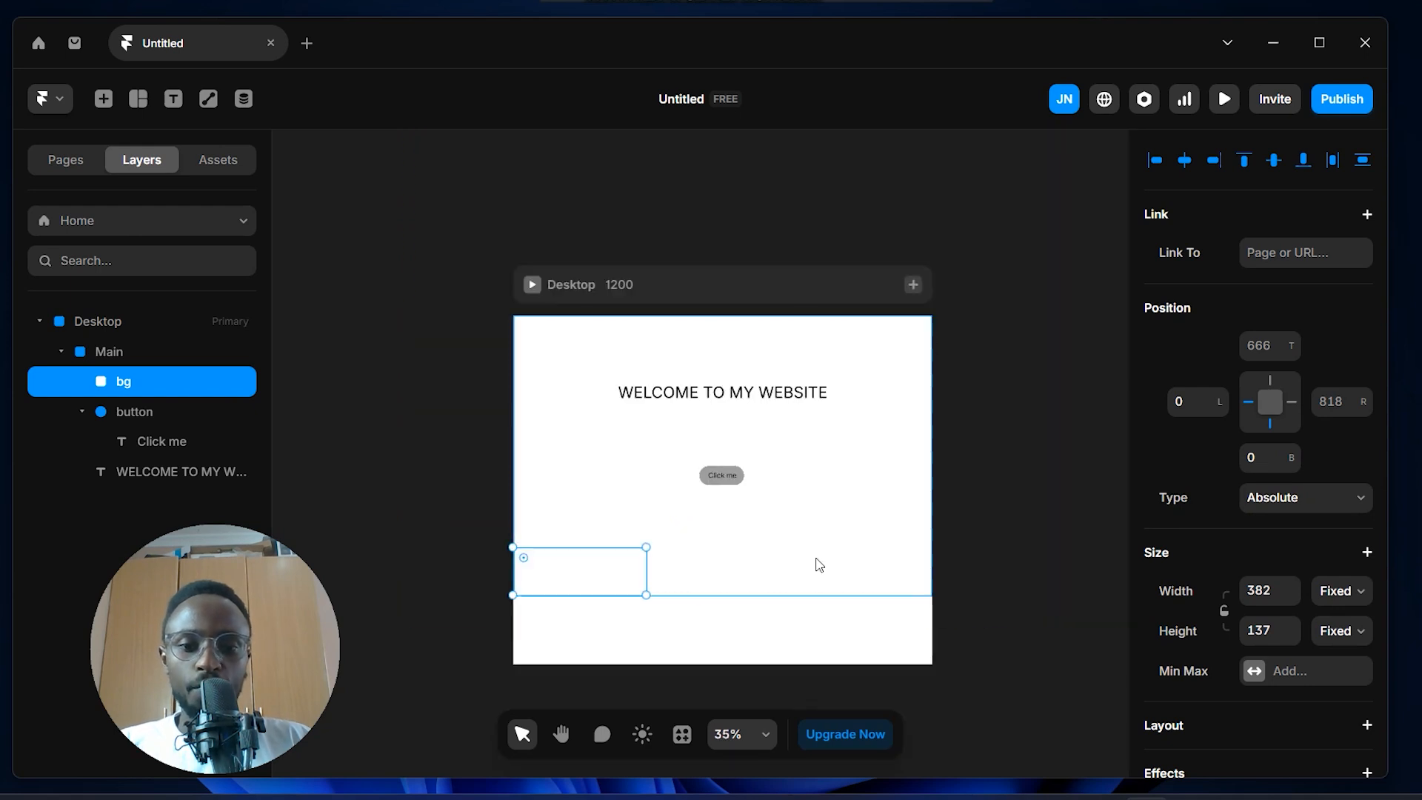
Change the fill of the bg frame to an image, using a mountain landscape photo from Unsplash
scroll(1222, 607, down, 5)
click(1283, 642)
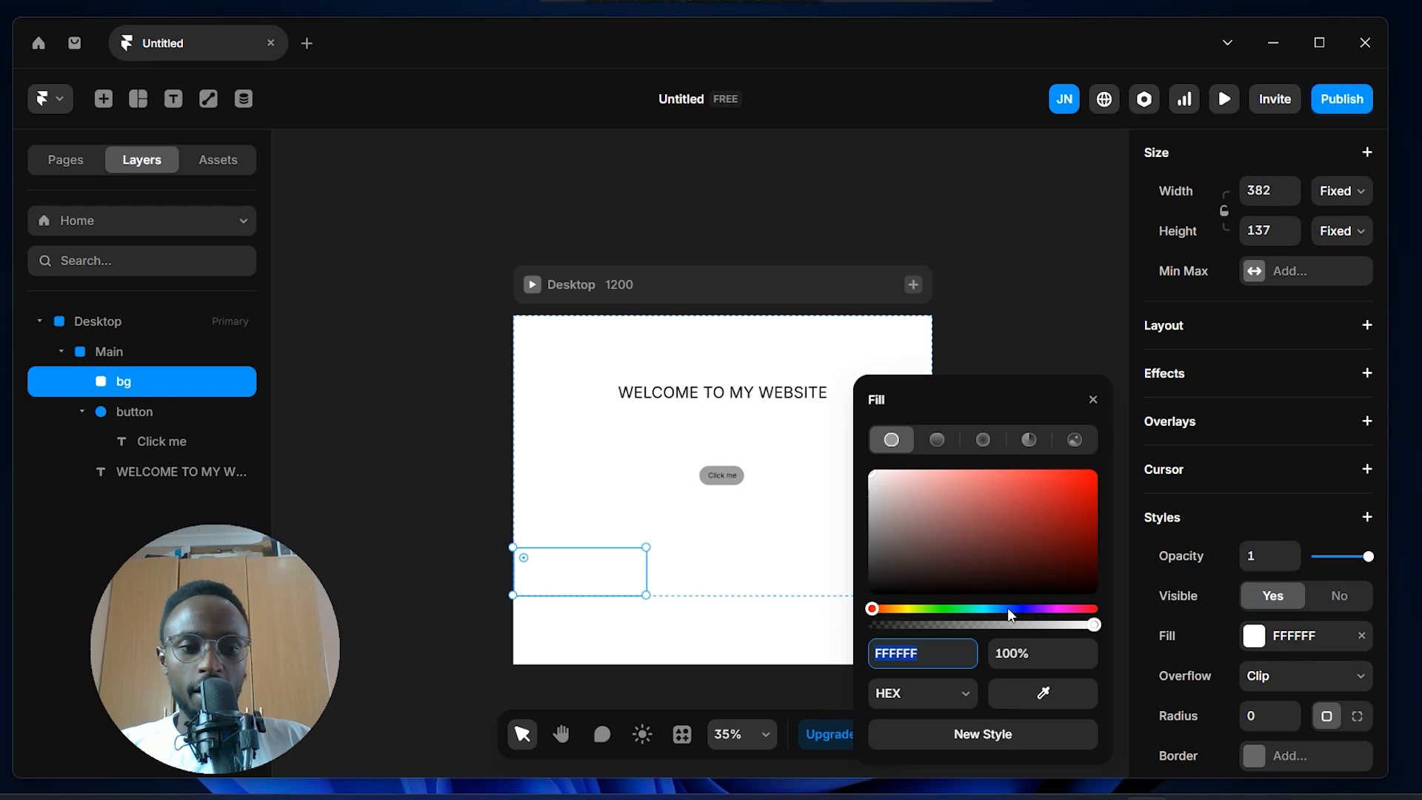
click(1085, 447)
click(1036, 733)
click(1053, 426)
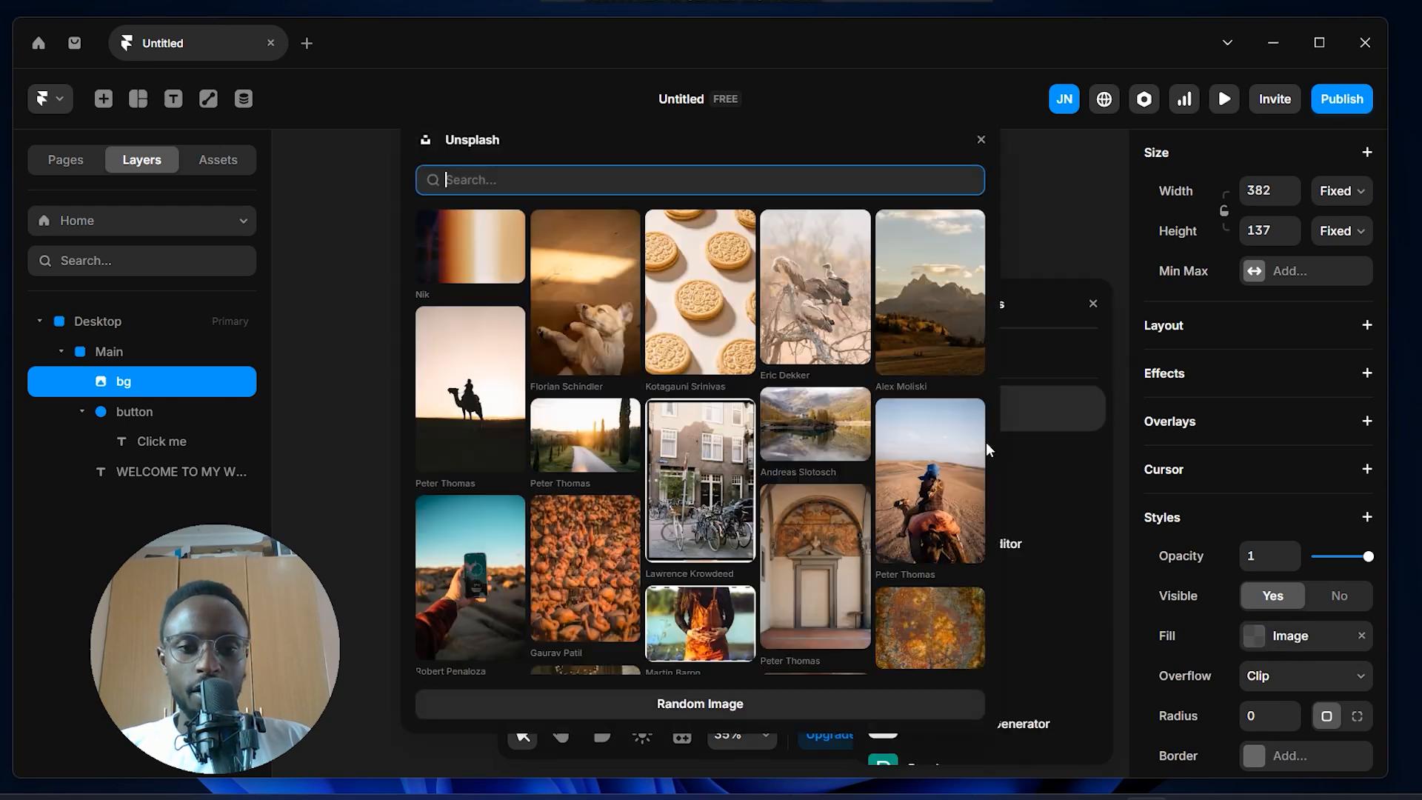
click(1086, 233)
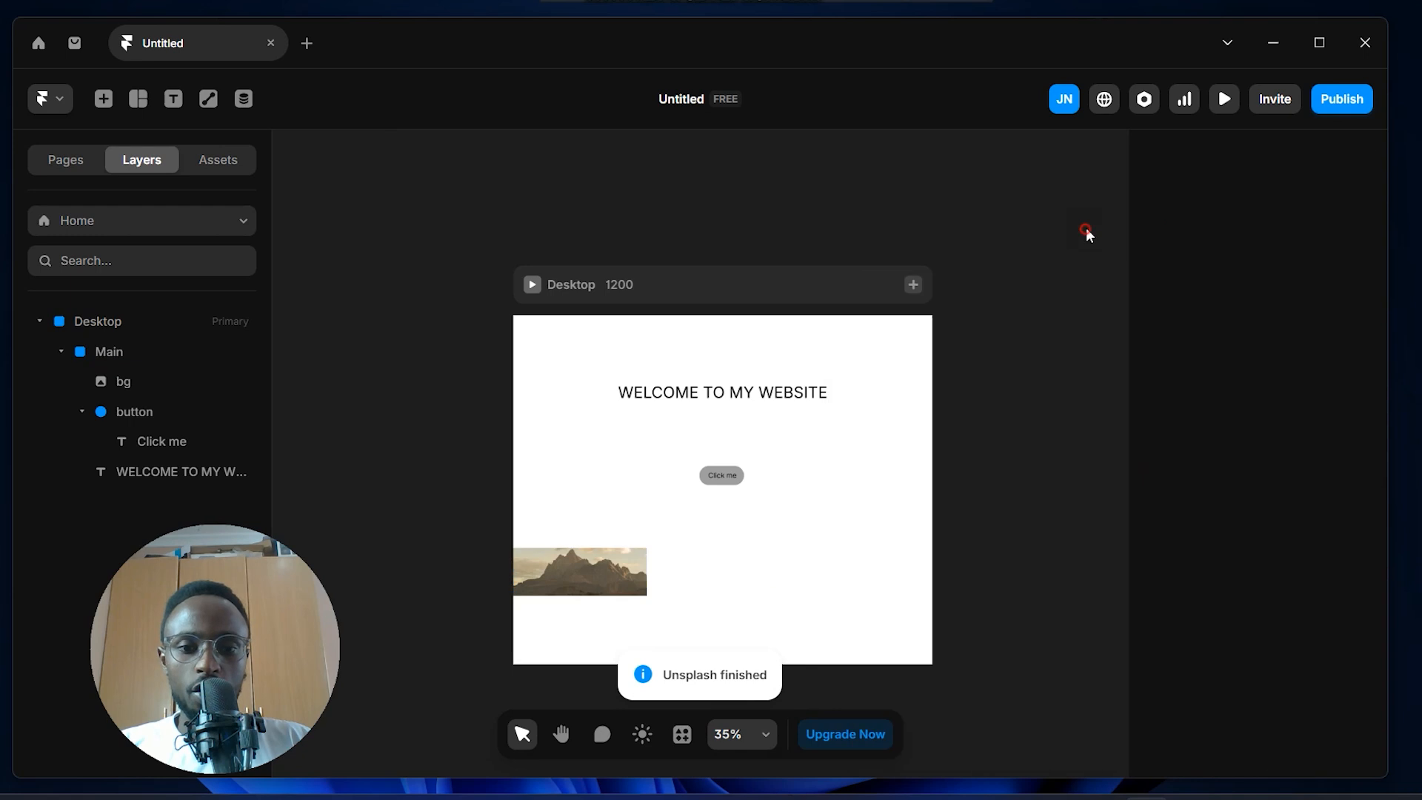
Set the top offset of the bg image frame to 0 so that it spans Main's full height
scroll(615, 583, up, 3)
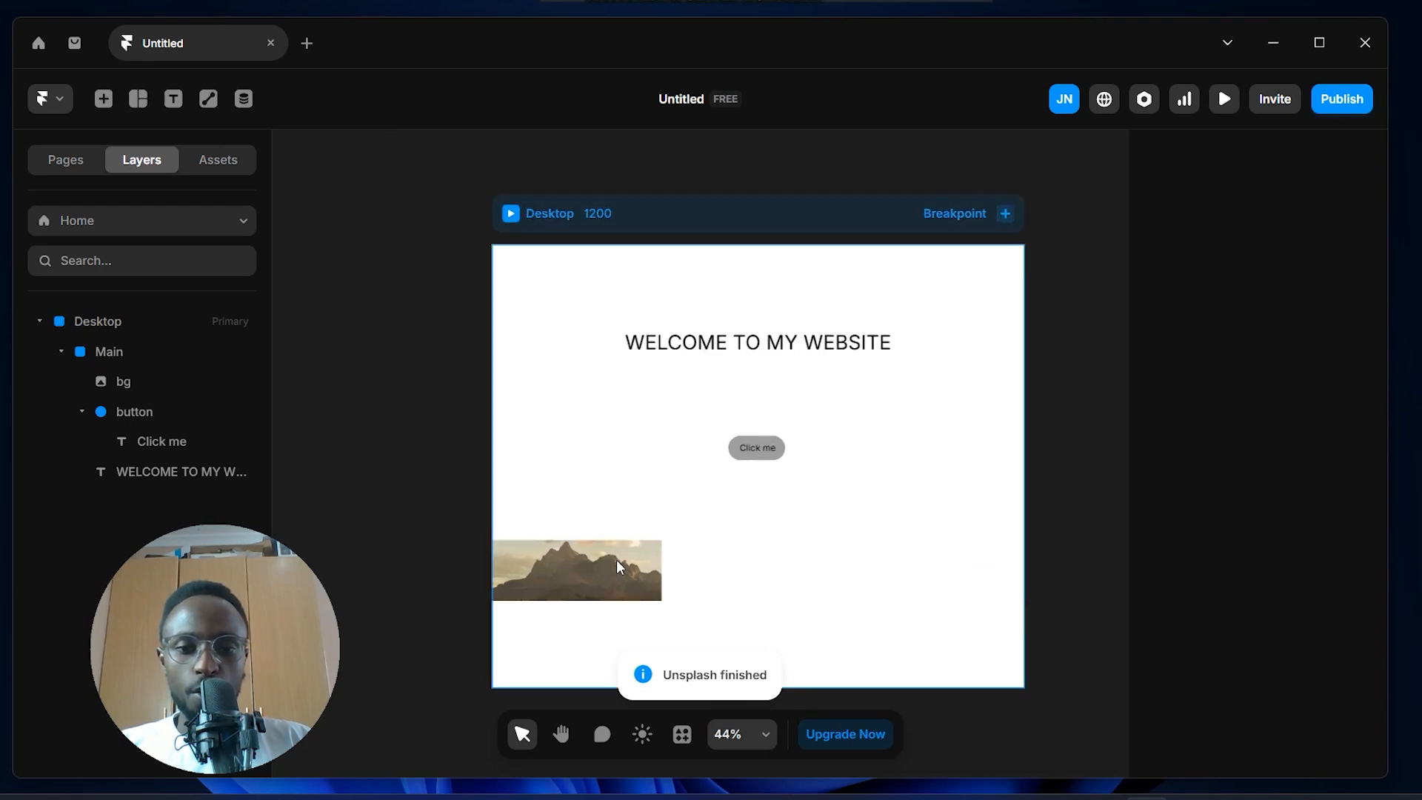
click(634, 566)
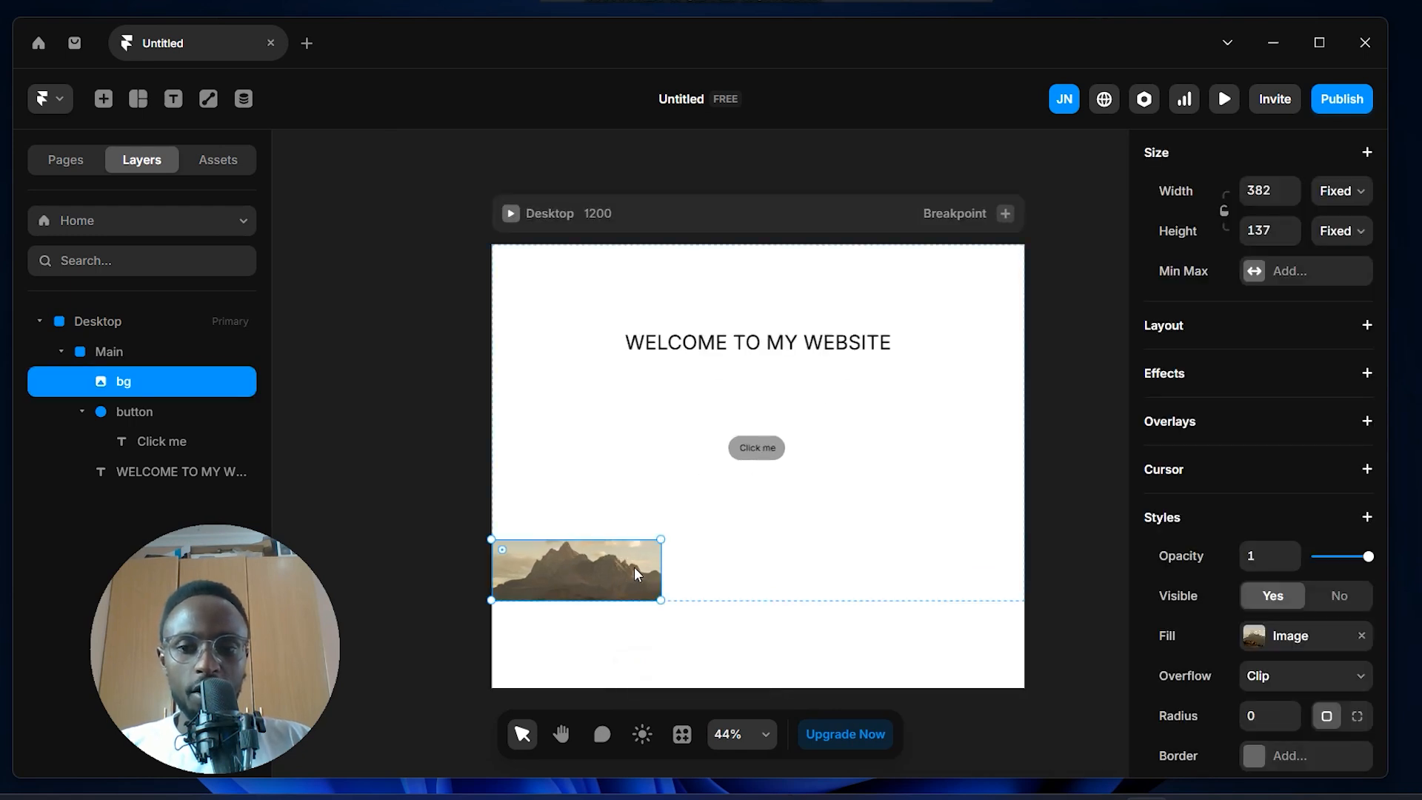
scroll(1326, 412, up, 5)
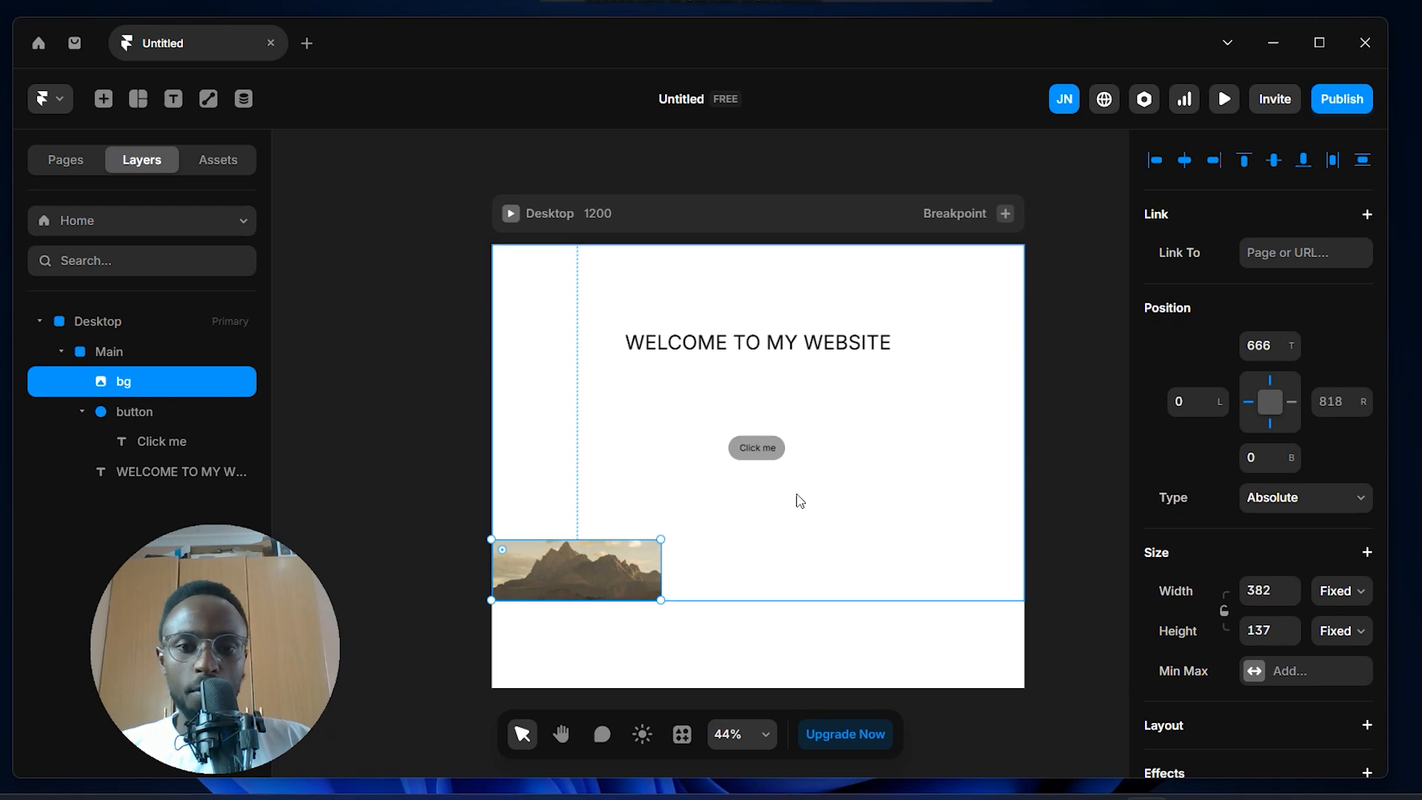
click(1272, 348)
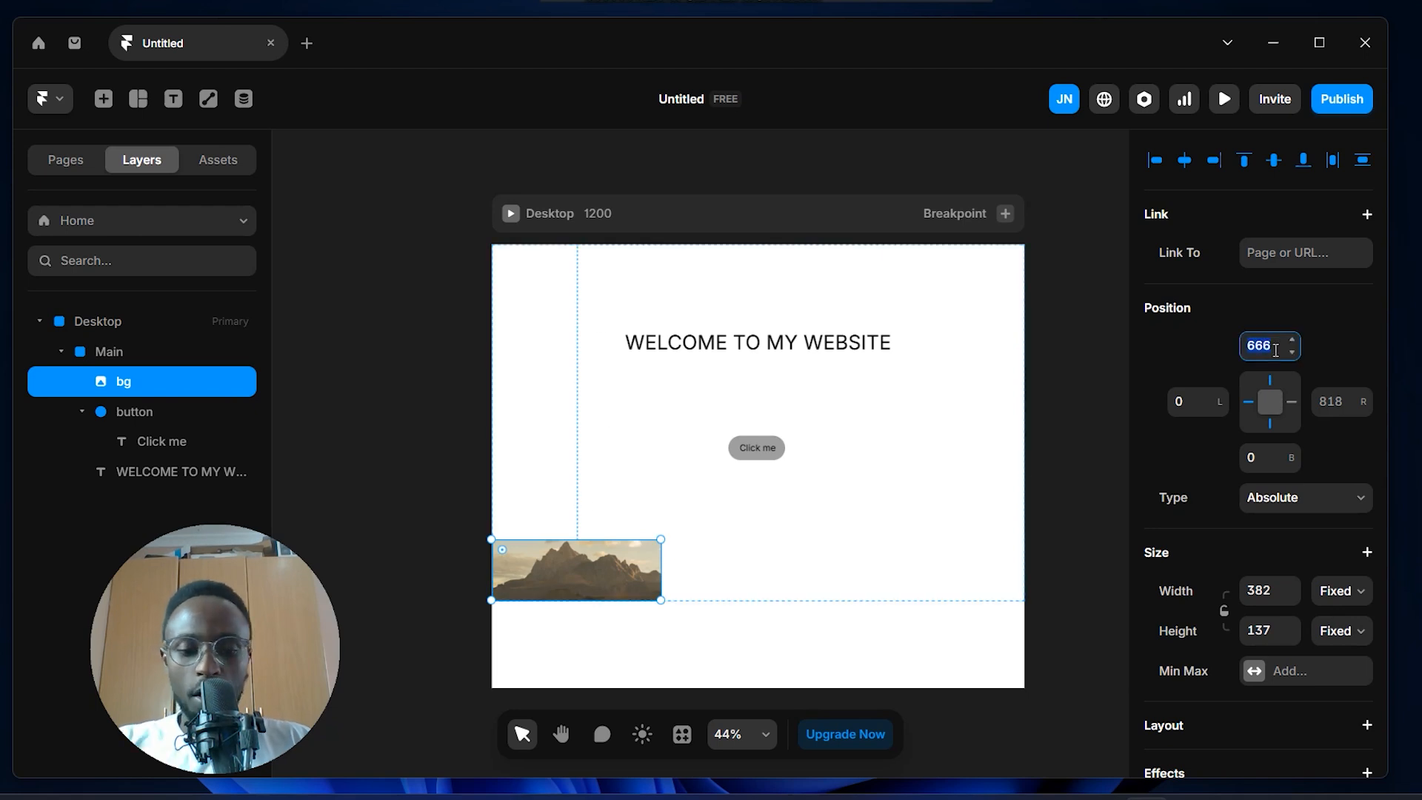
text(0)
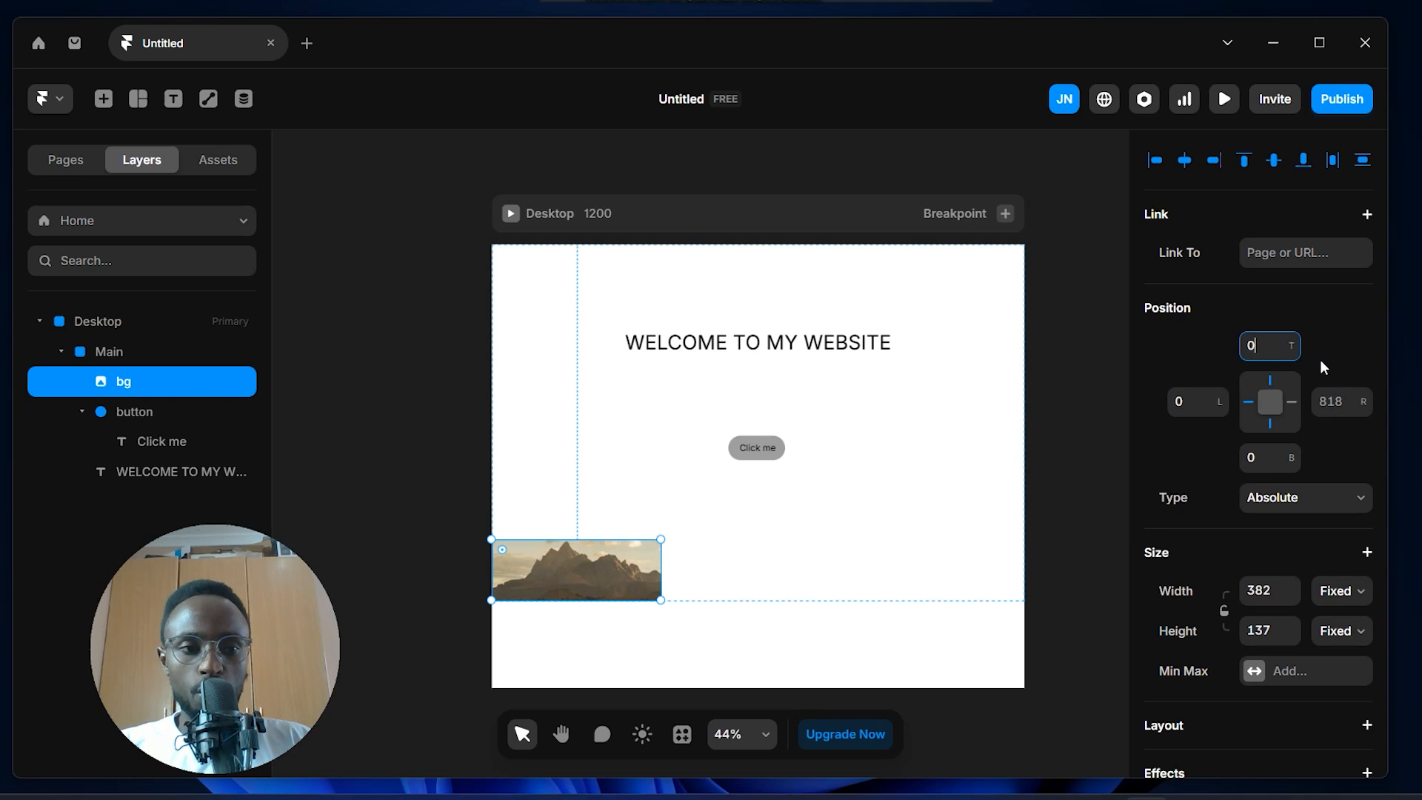
click(1318, 338)
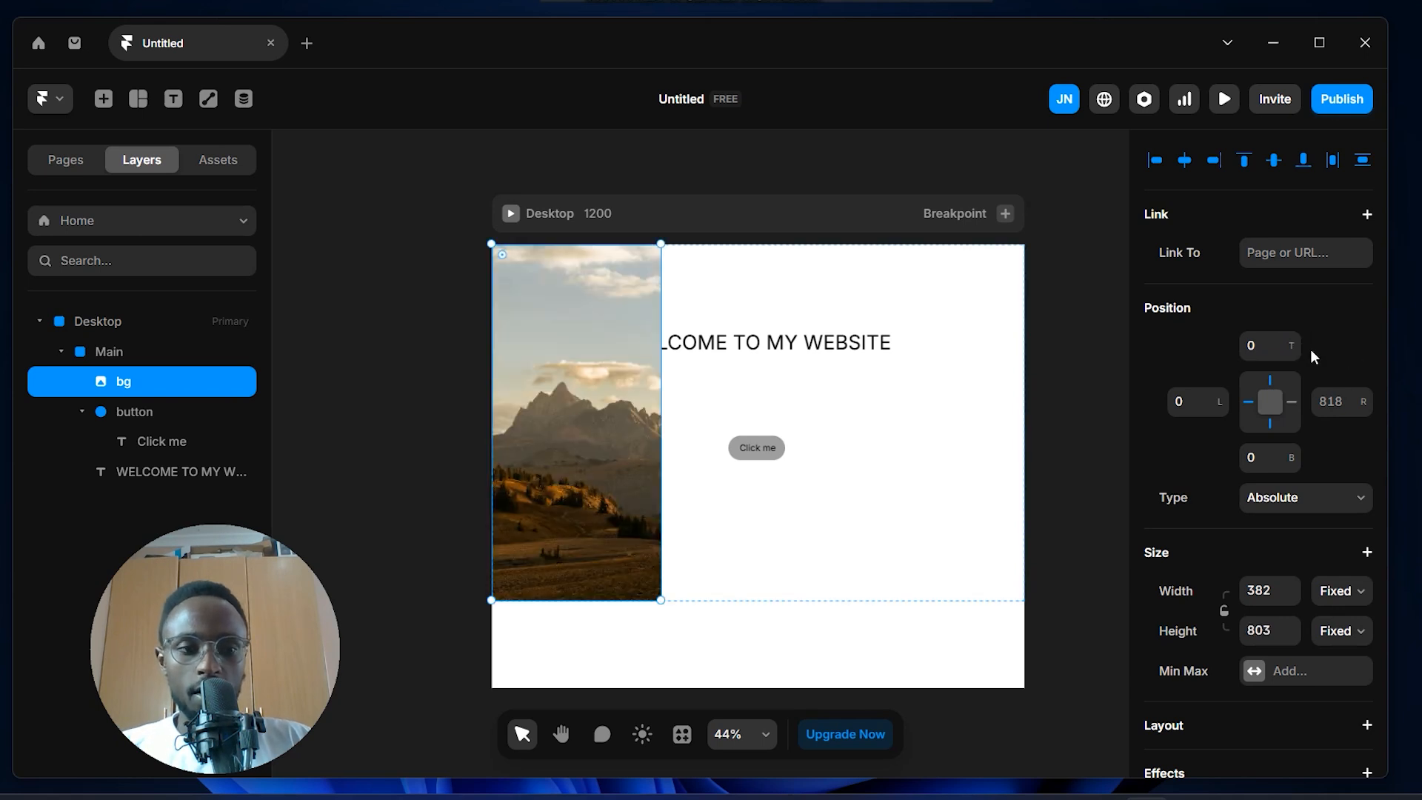
Pin the right edge of the bg frame and set its right offset to 0 so that it fills Main's width
click(1363, 408)
click(1331, 401)
click(1292, 404)
click(1292, 404)
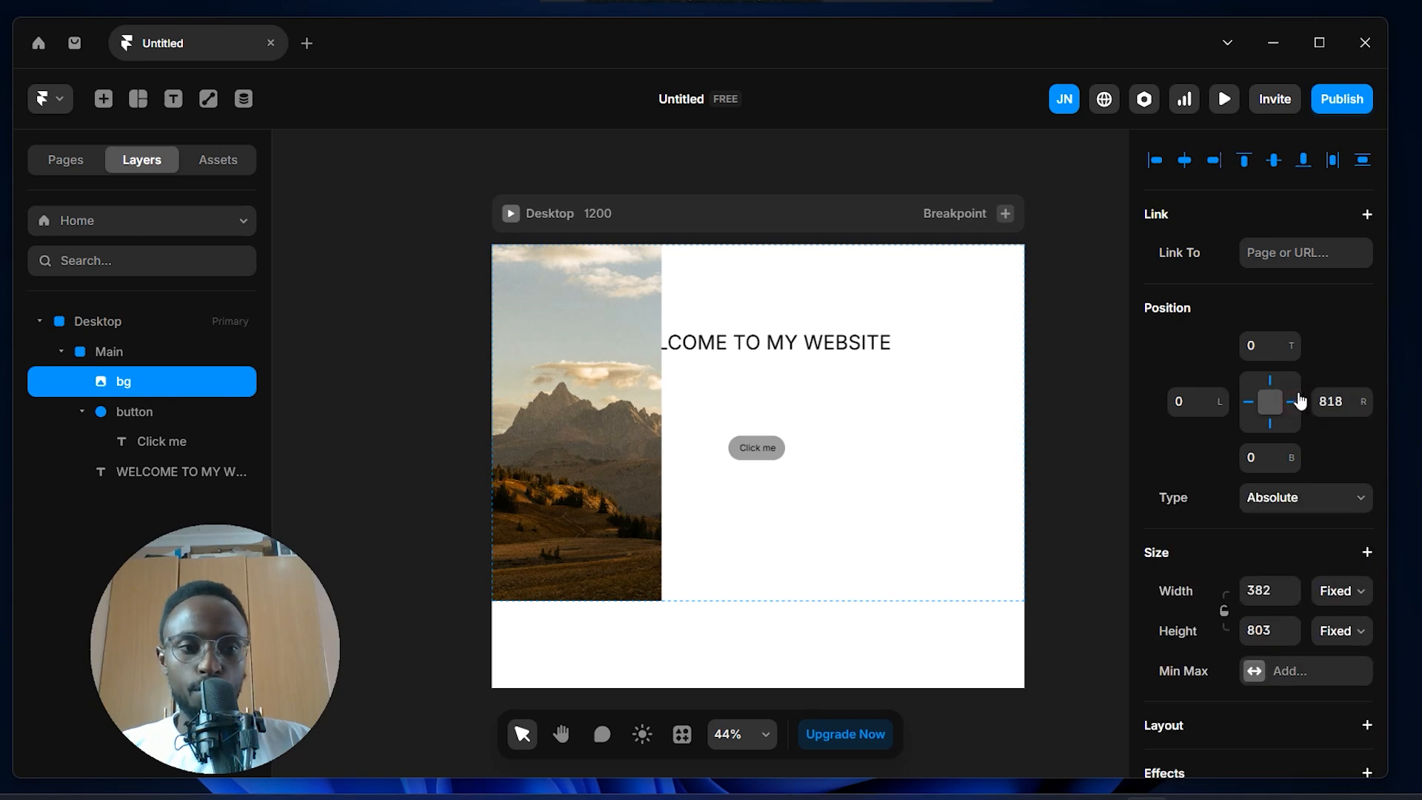
click(1358, 410)
text(0)
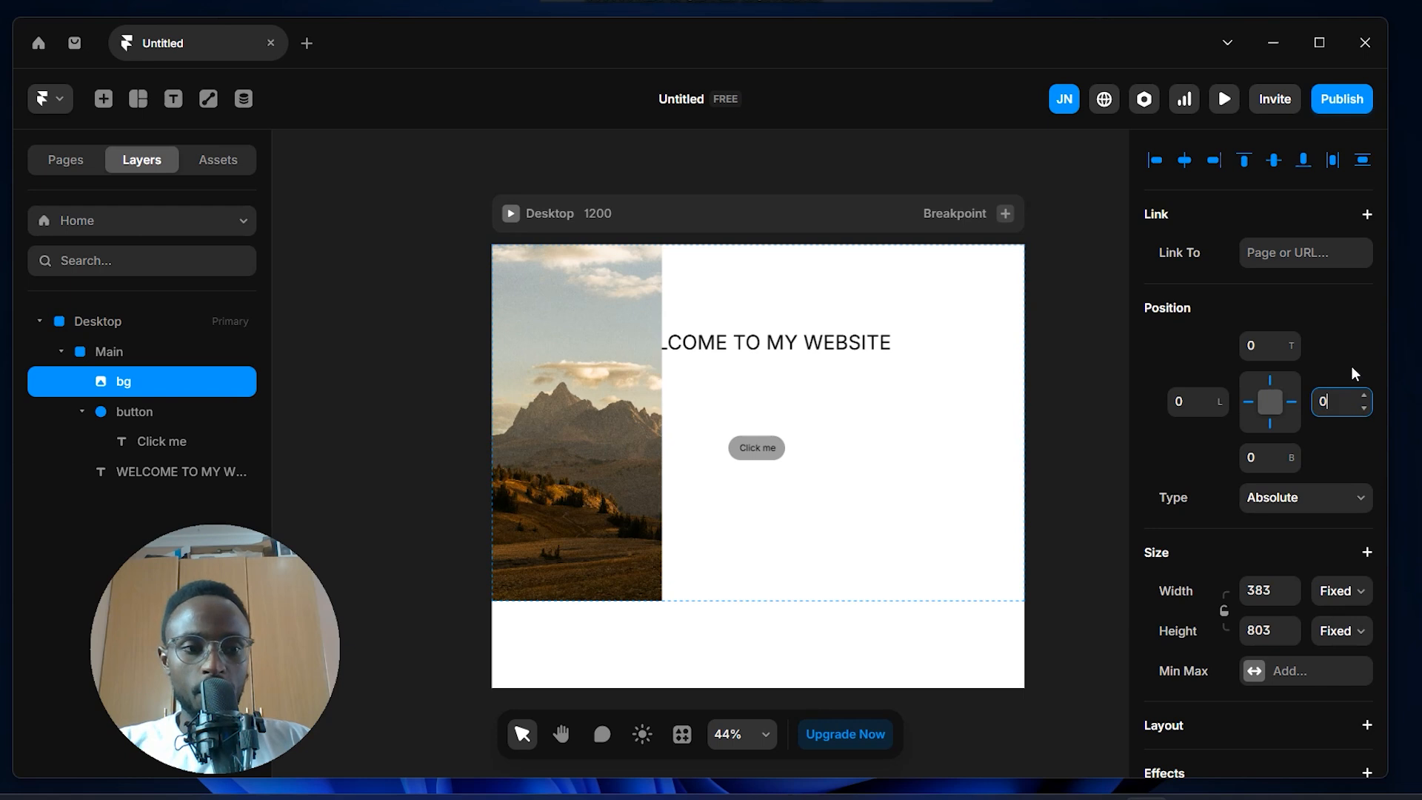
key(Return)
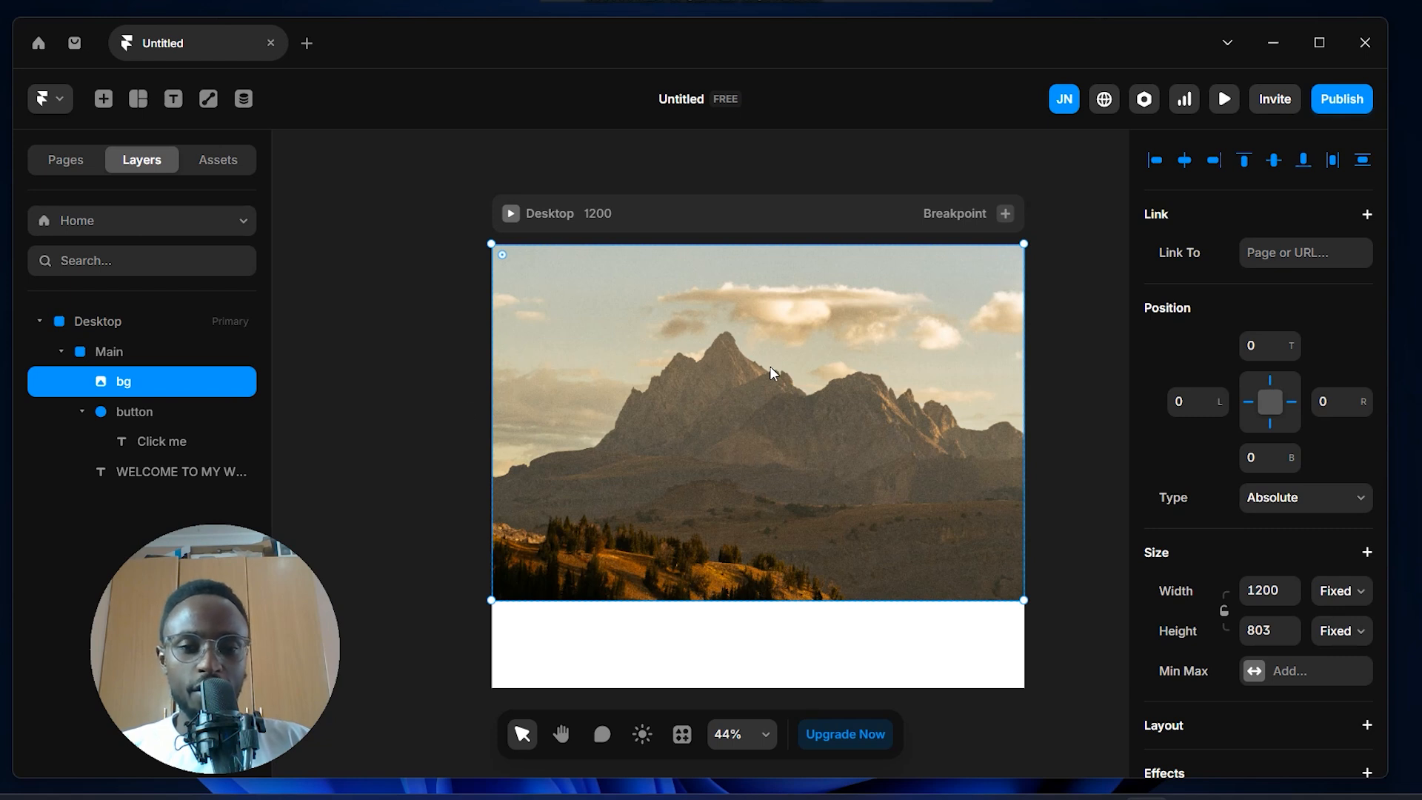
Reorder the layers inside Main so that bg sits behind the button and the welcome heading
click(205, 426)
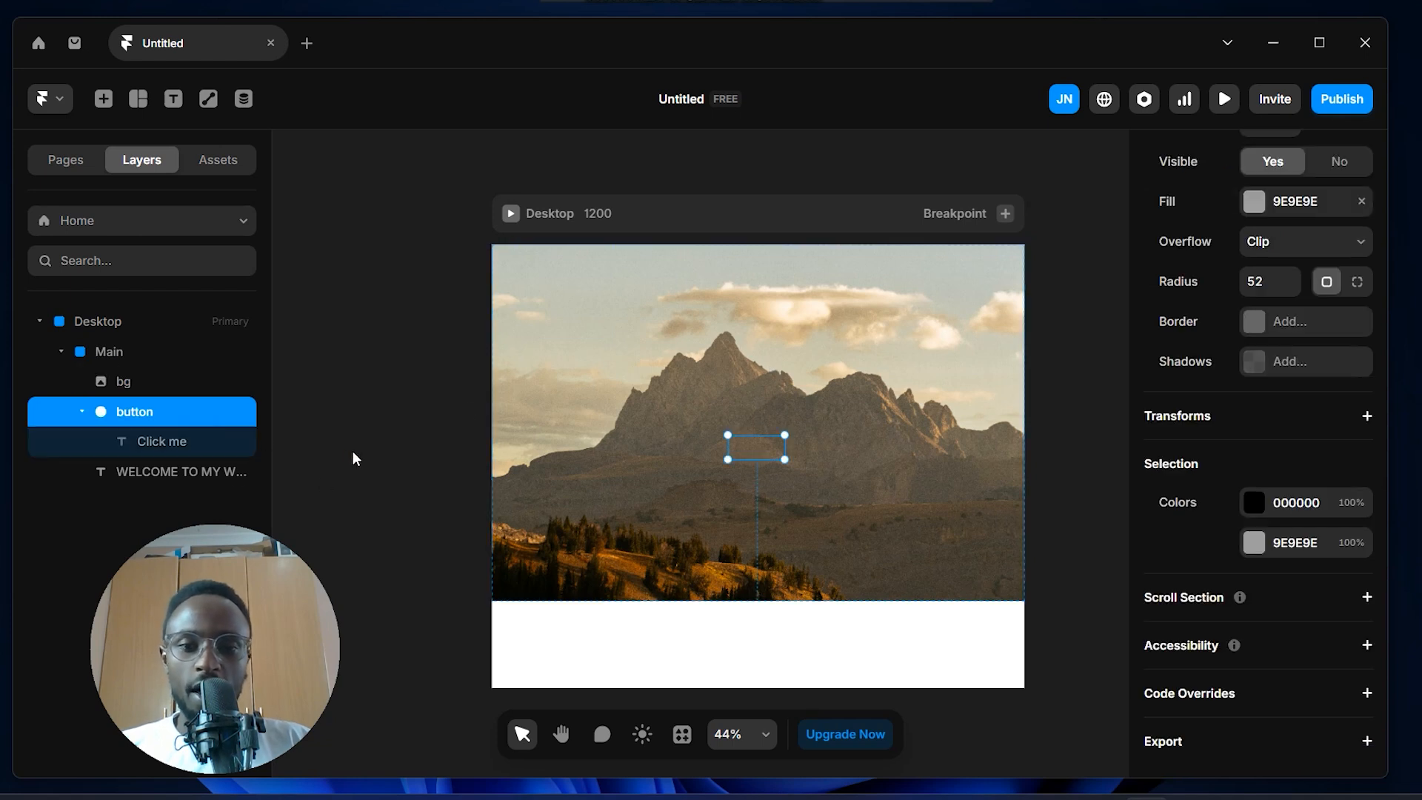
click(195, 473)
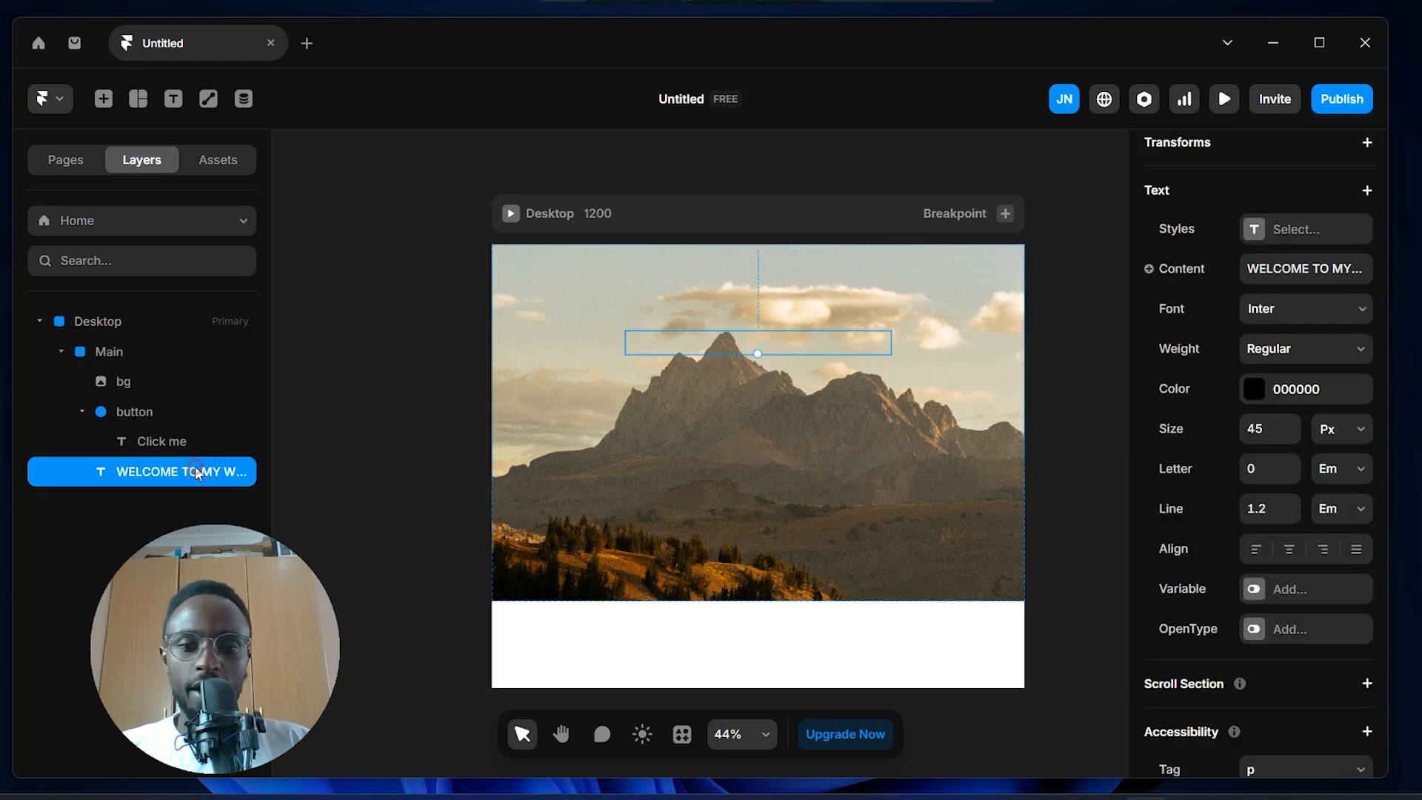
click(130, 414)
click(139, 383)
click(136, 414)
click(79, 420)
drag(120, 379, 129, 453)
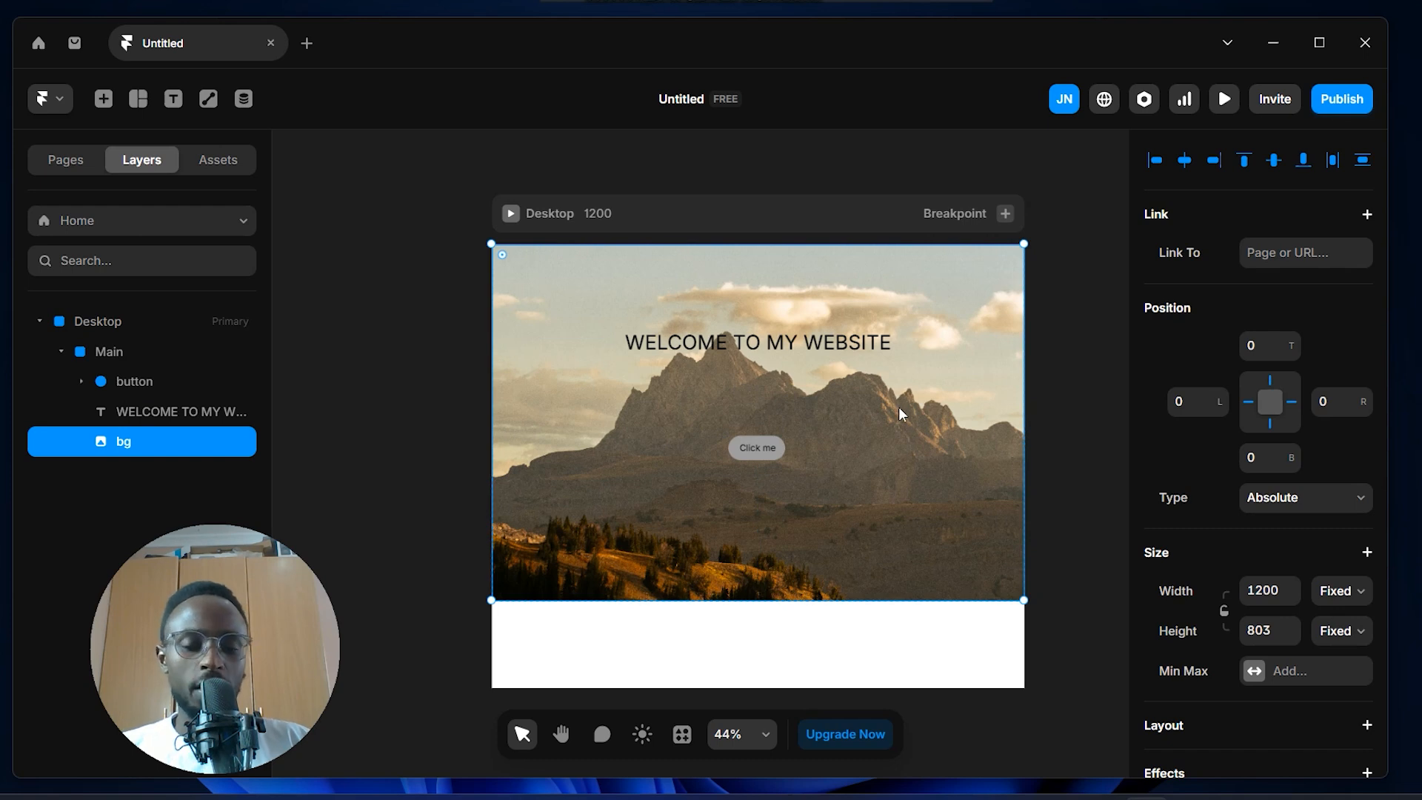
Lower the opacity of the bg image to 0.8
click(805, 353)
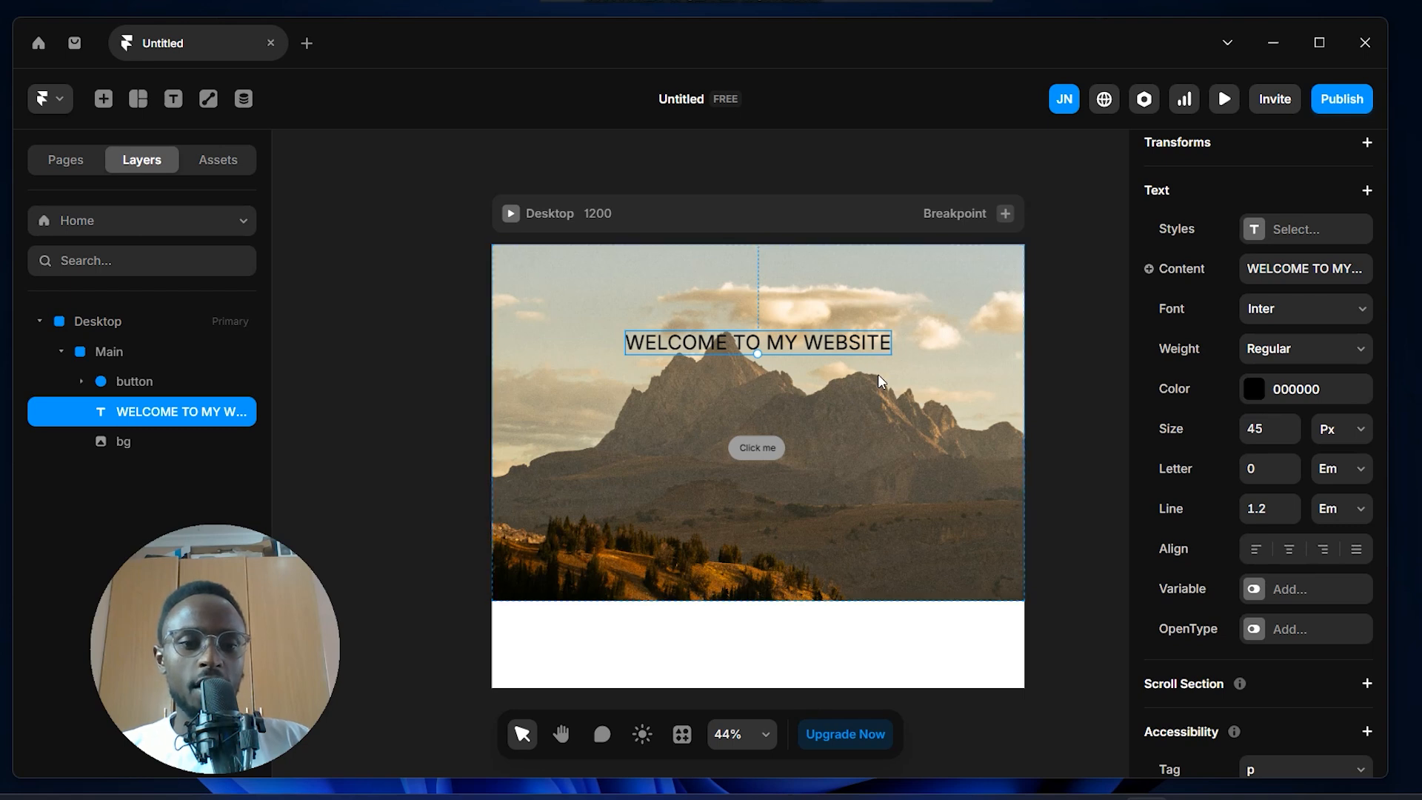
click(141, 444)
scroll(1259, 530, down, 3)
scroll(1319, 554, down, 1)
mouse_move(1364, 663)
mouse_down()
mouse_move(1309, 676)
mouse_move(1364, 675)
mouse_up()
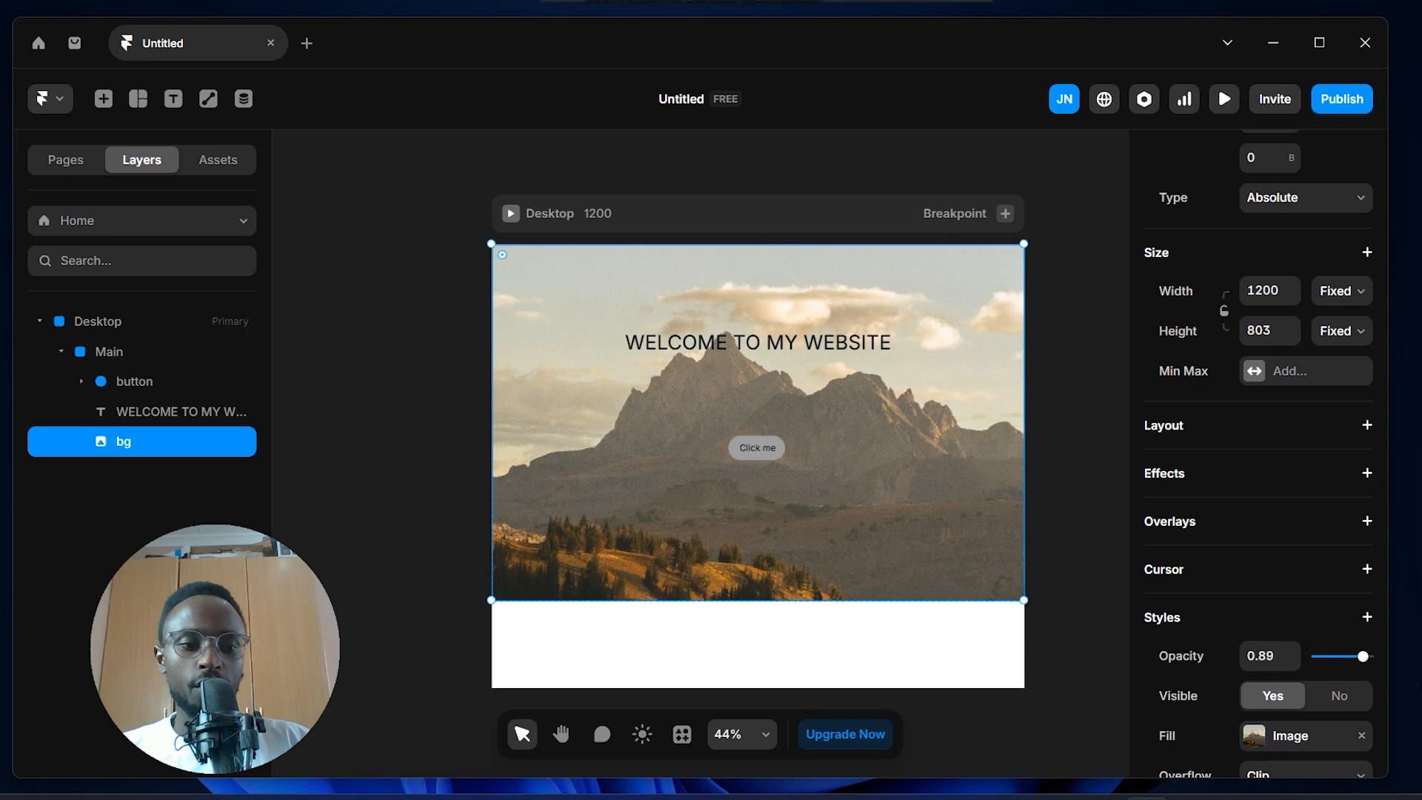
click(1361, 658)
drag(1364, 666, 1358, 665)
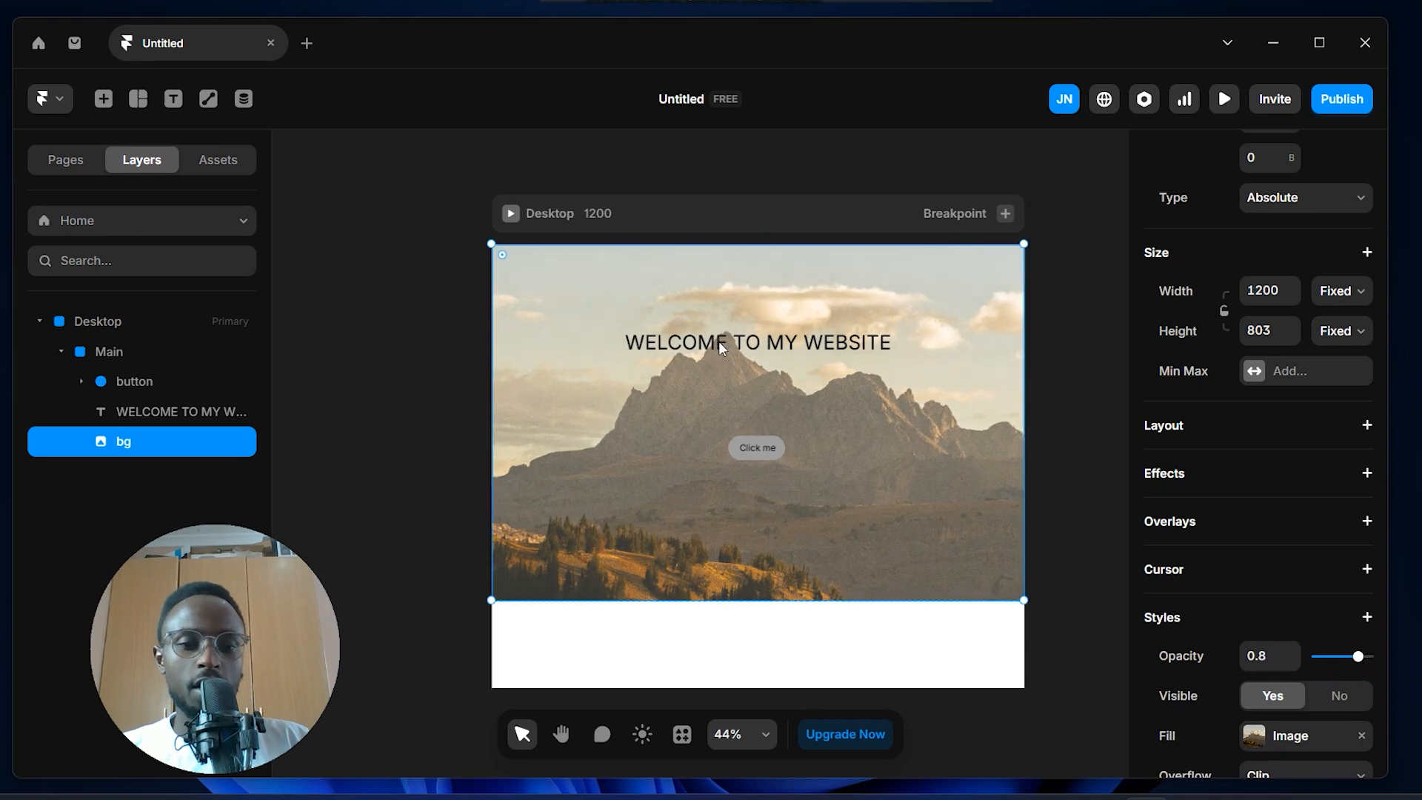
drag(755, 345, 756, 343)
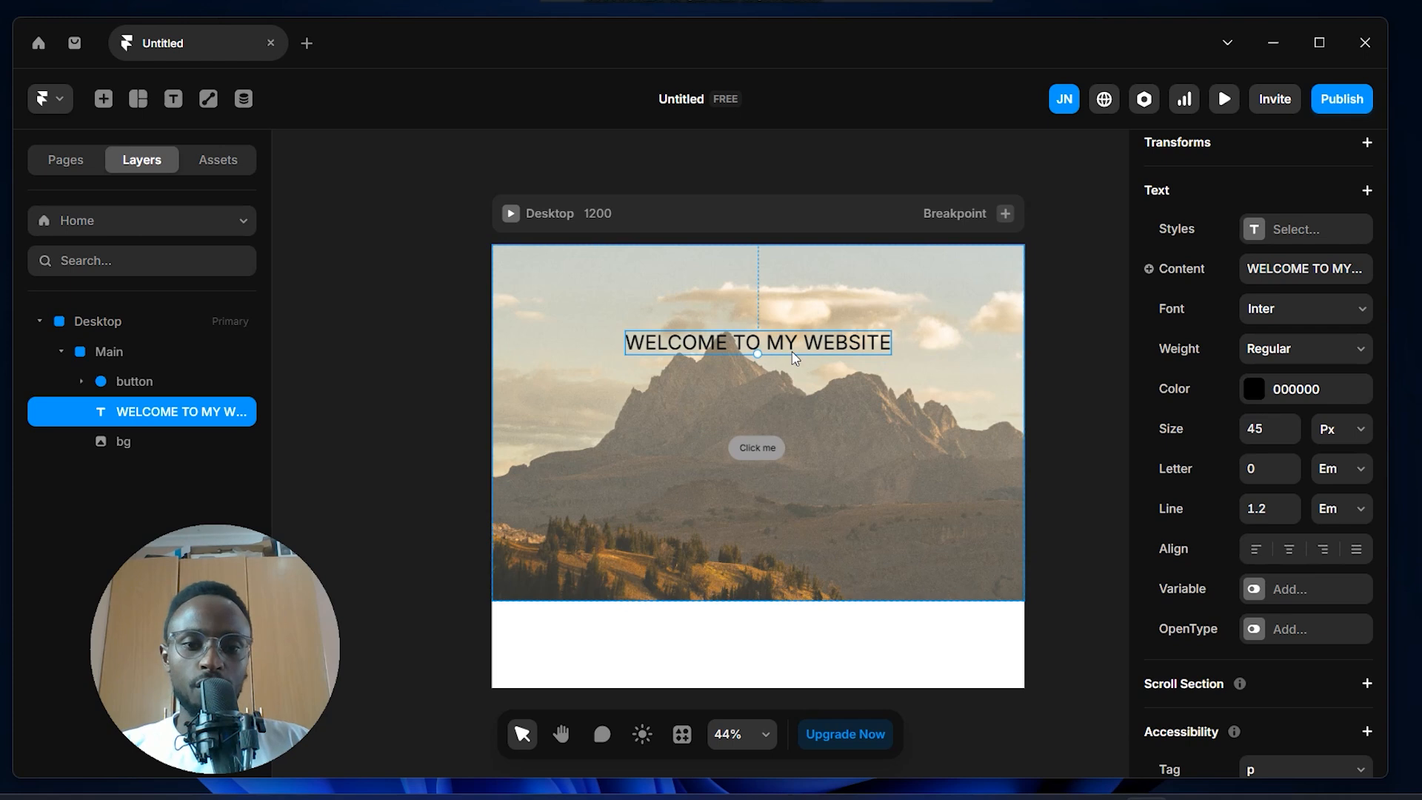
scroll(784, 367, up, 2)
click(851, 450)
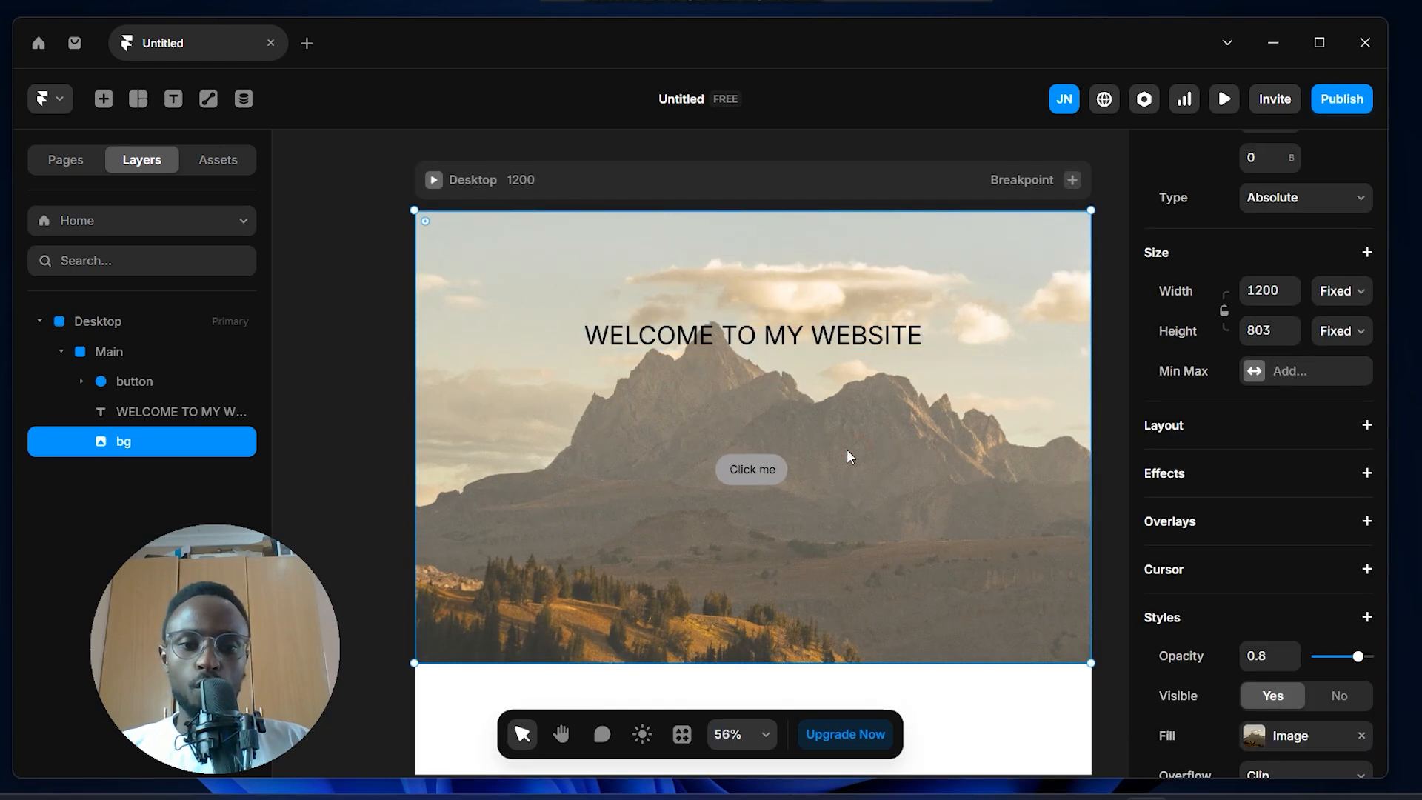
scroll(836, 443, right, 2)
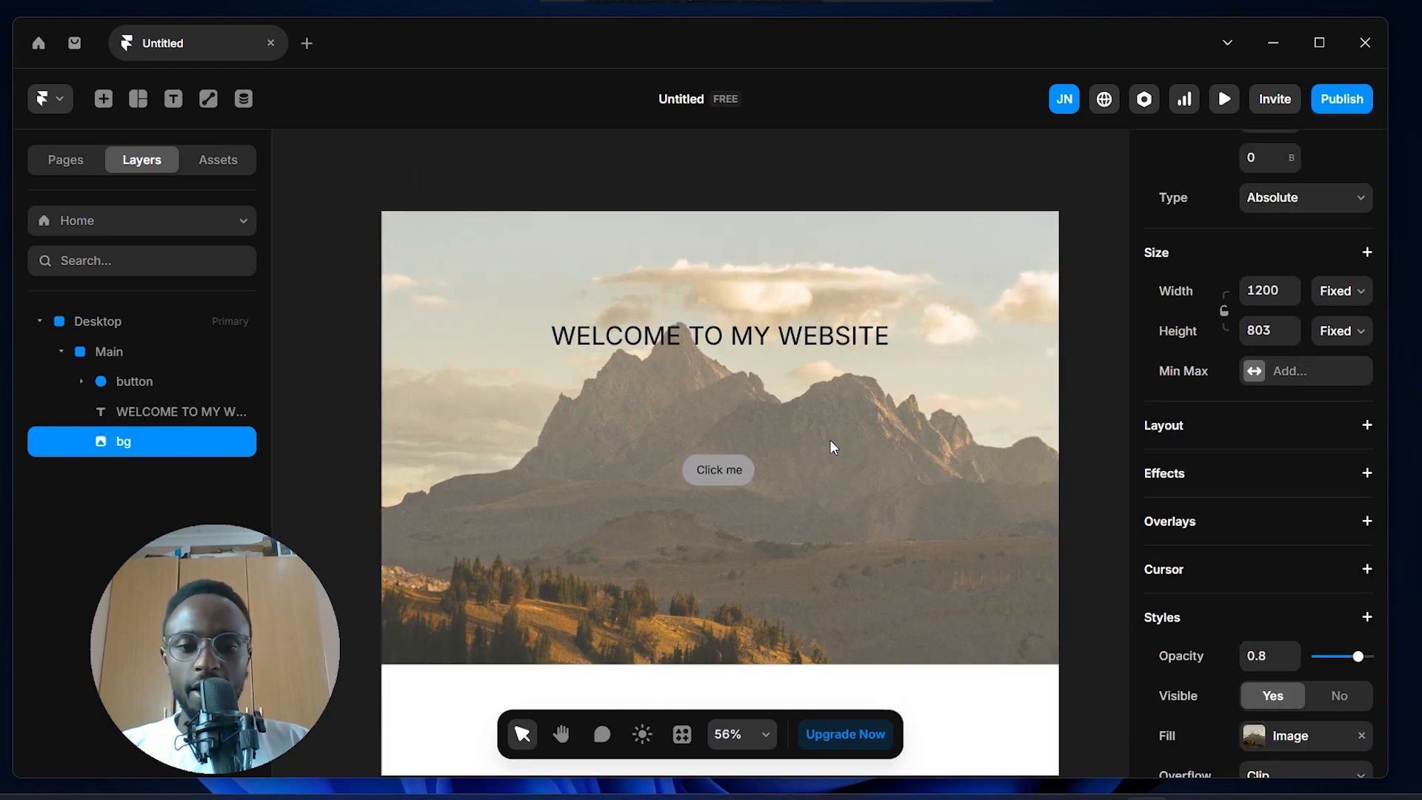
click(729, 459)
click(1081, 387)
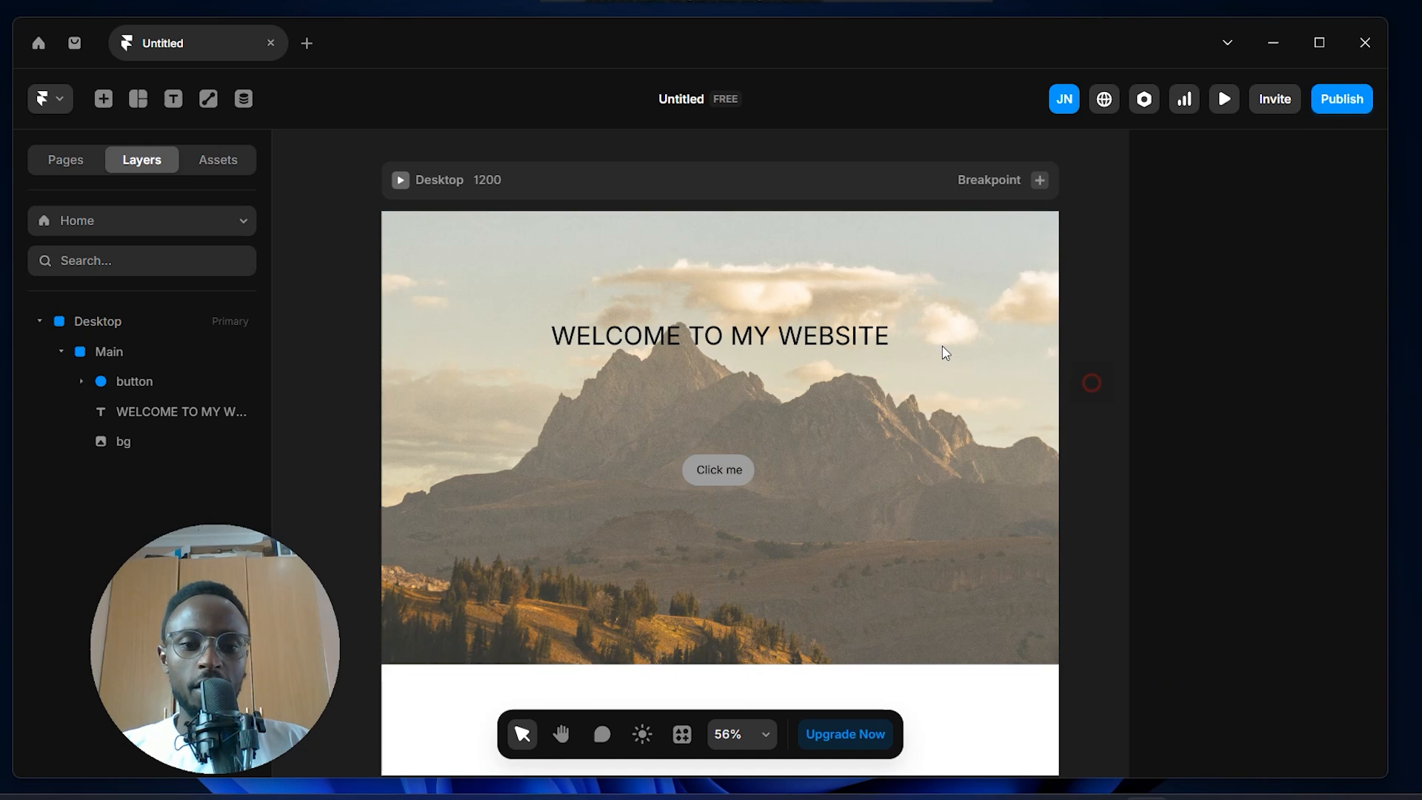
Preview the page with its background image in full screen, and return to the canvas
click(1224, 98)
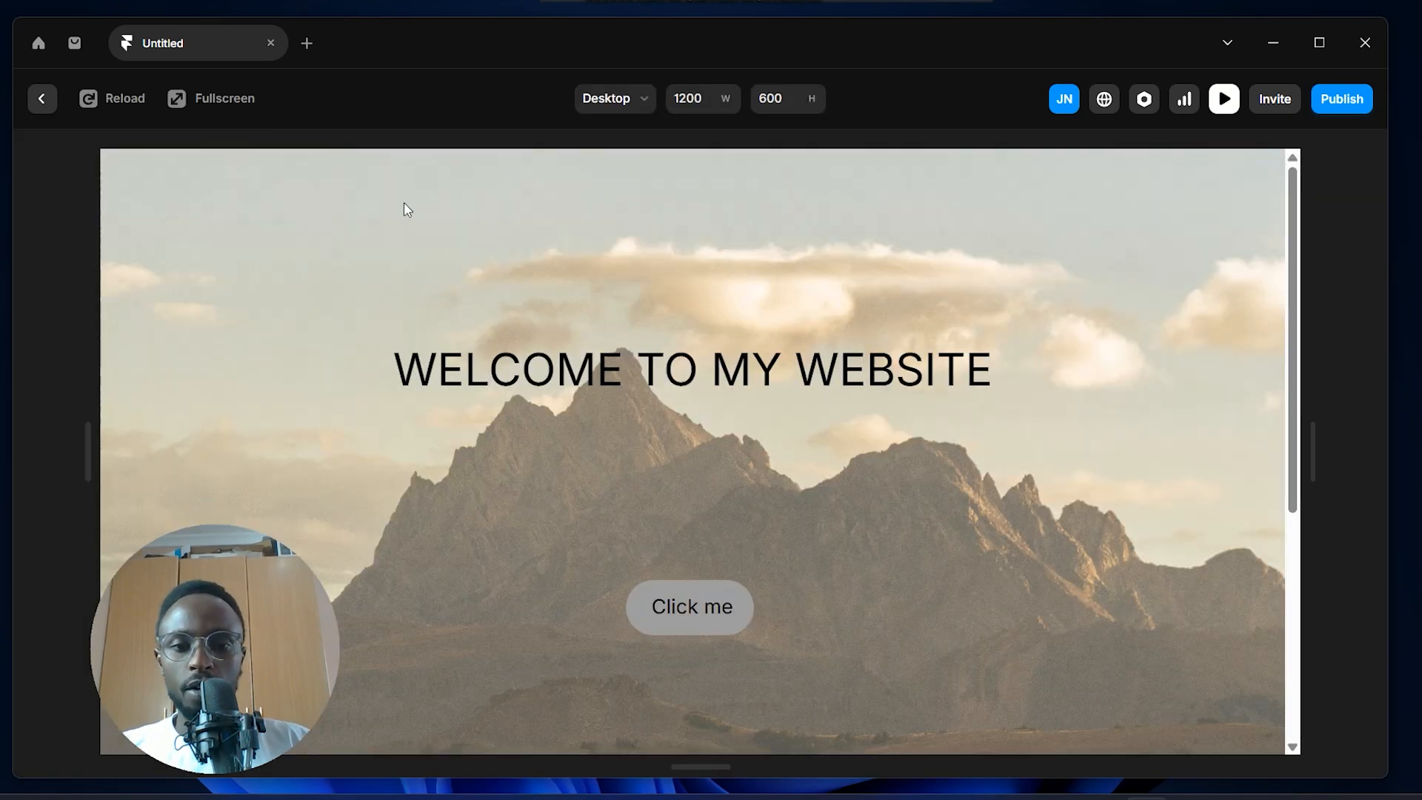
click(215, 103)
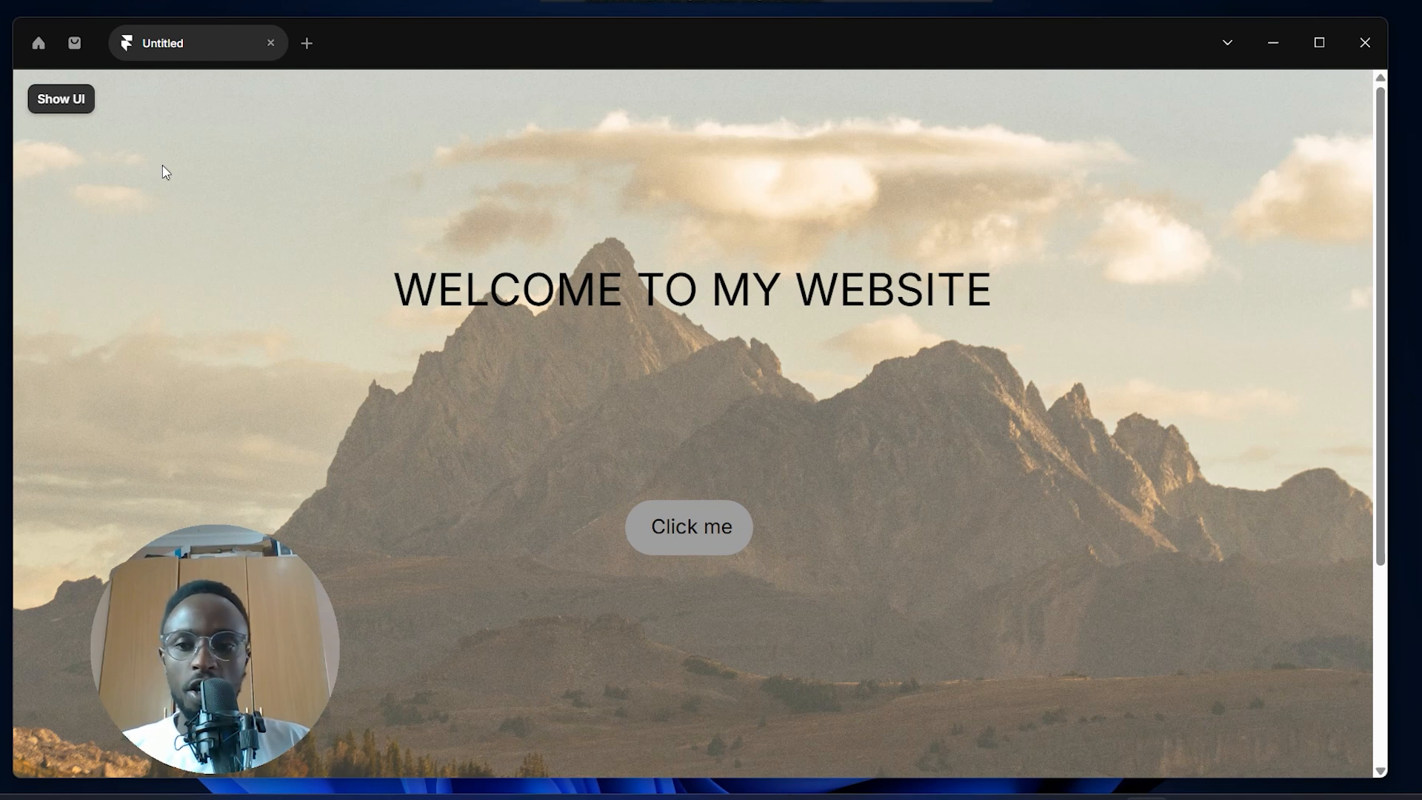
click(77, 105)
click(44, 97)
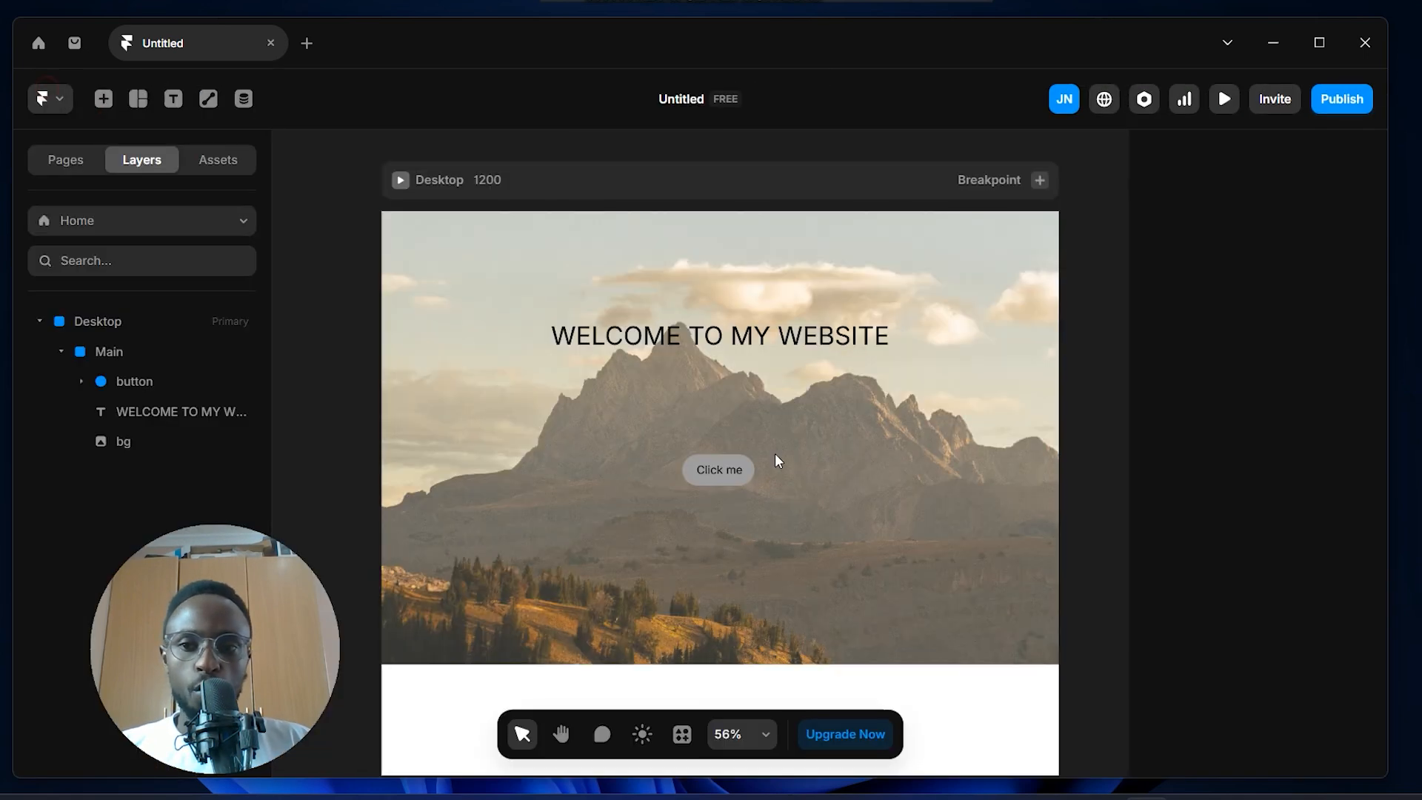
Add a Hover effect to the "Click me" button
click(722, 465)
scroll(1314, 339, up, 1)
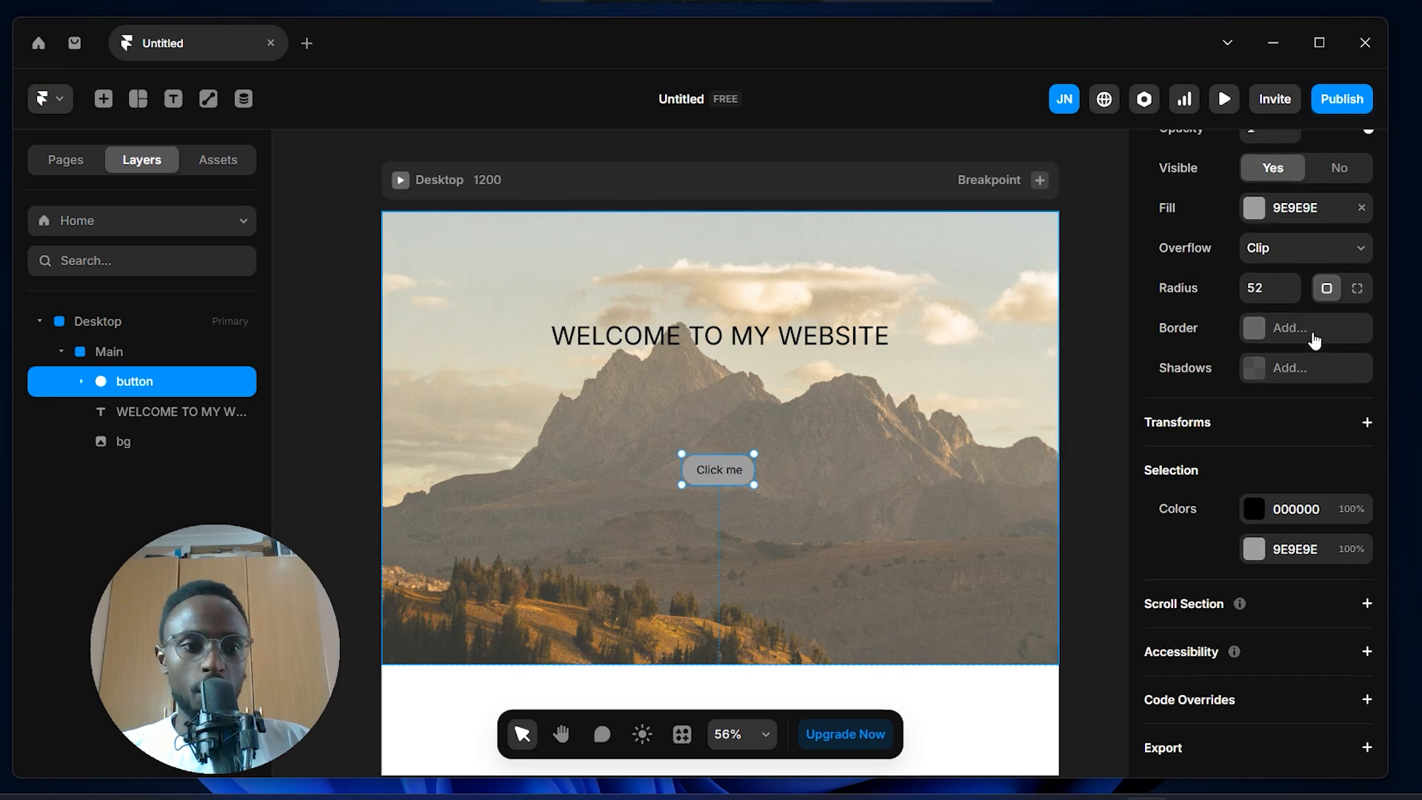
scroll(1315, 339, up, 4)
click(1367, 239)
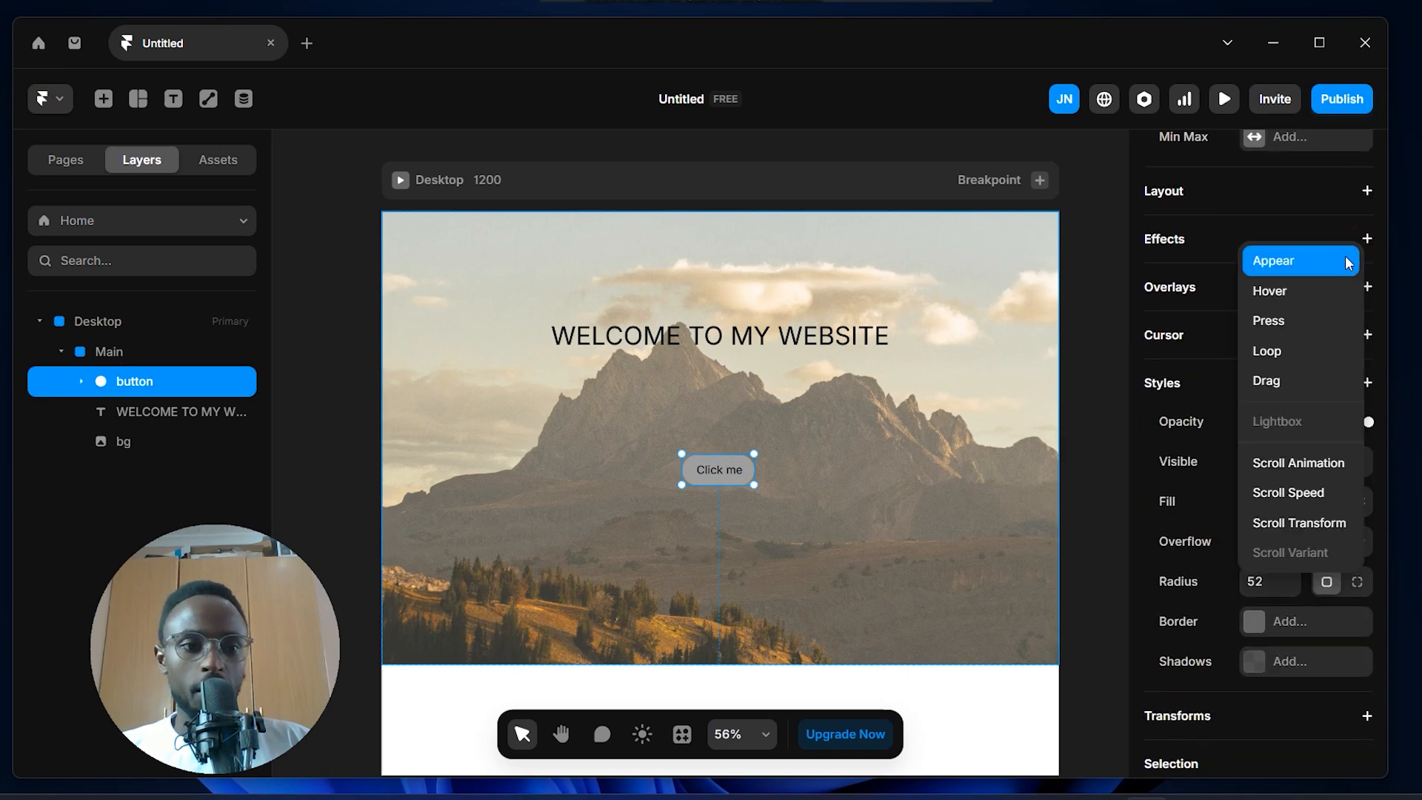
click(1308, 292)
click(1003, 380)
click(1018, 381)
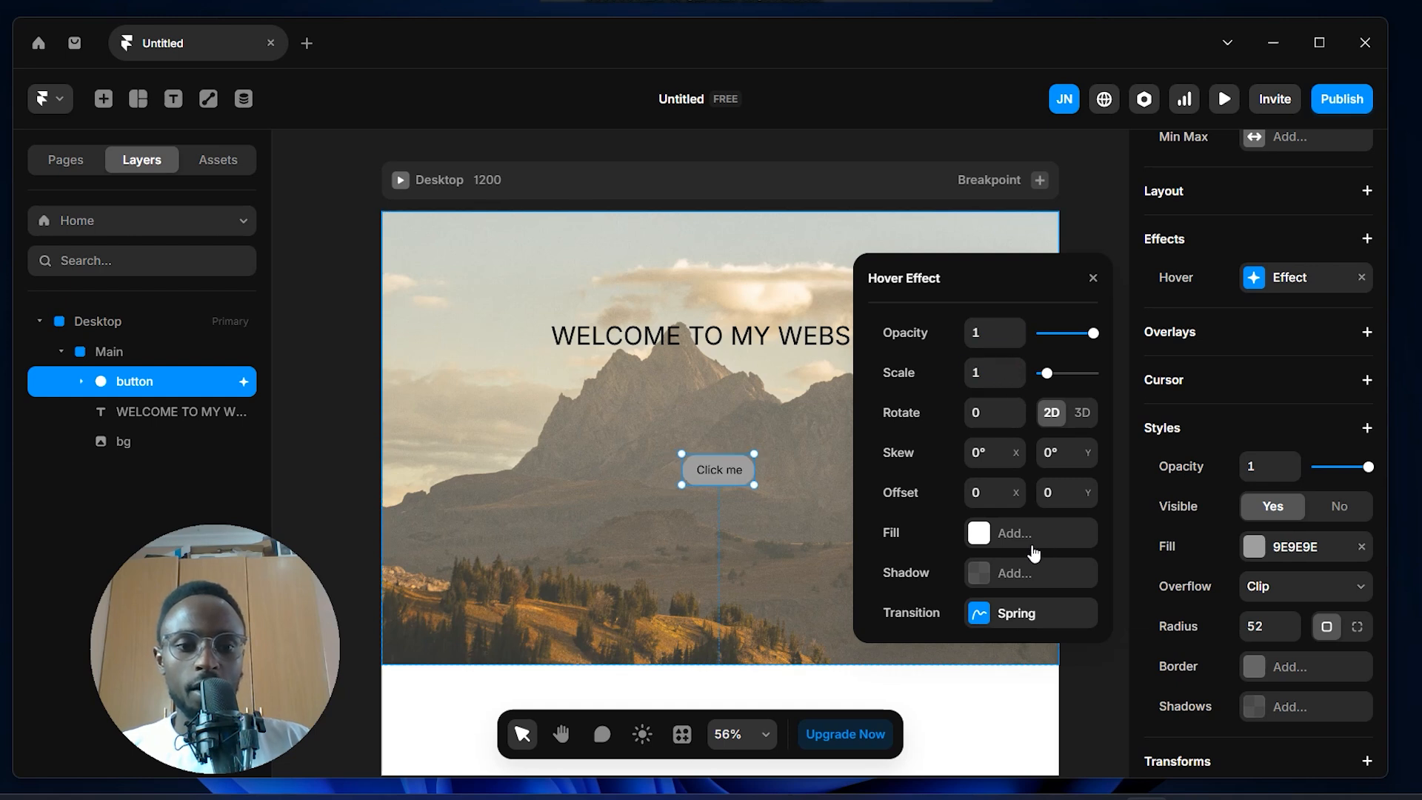
Give the button's hover effect a darker grey fill, 5E5E5E, and close the effect settings
click(1020, 539)
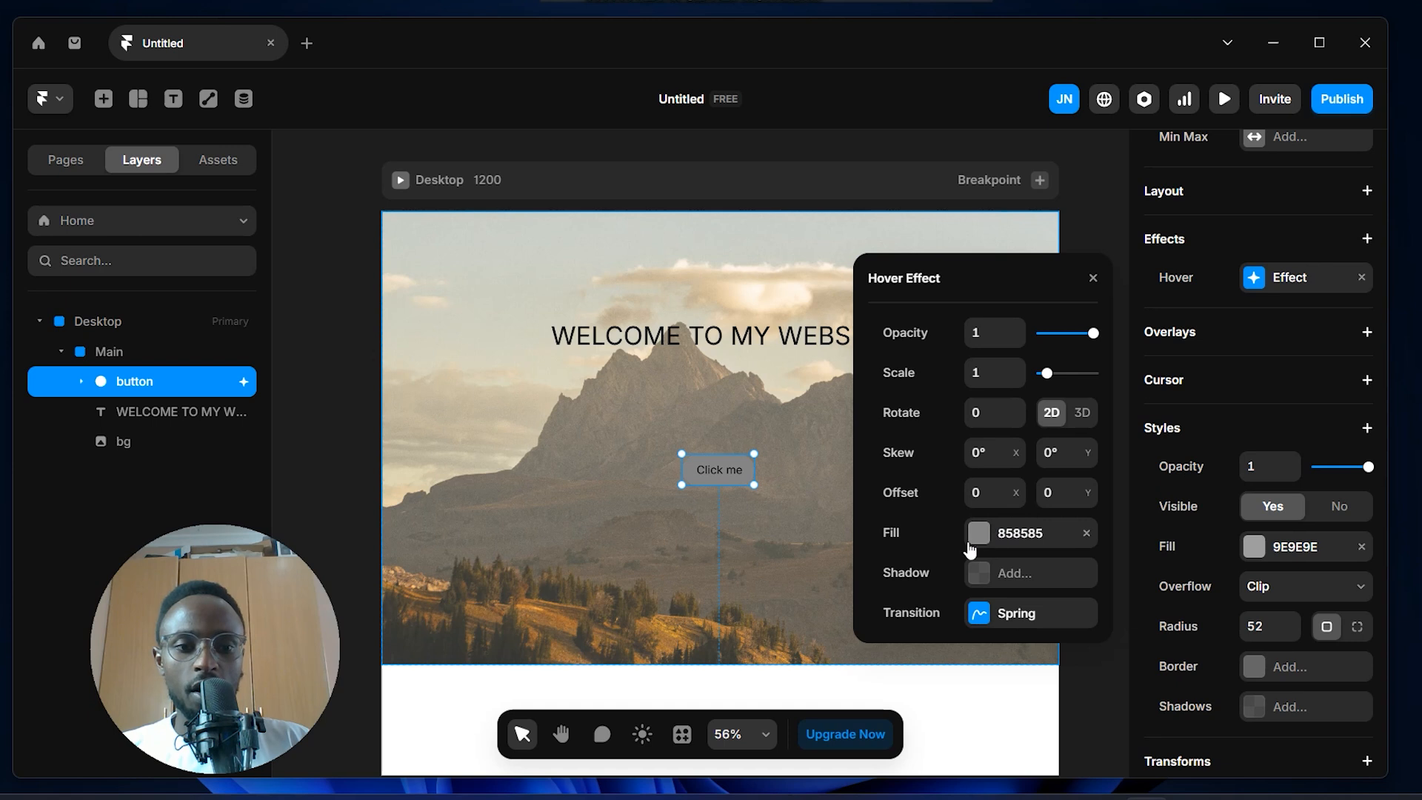
click(991, 532)
drag(1000, 362, 863, 388)
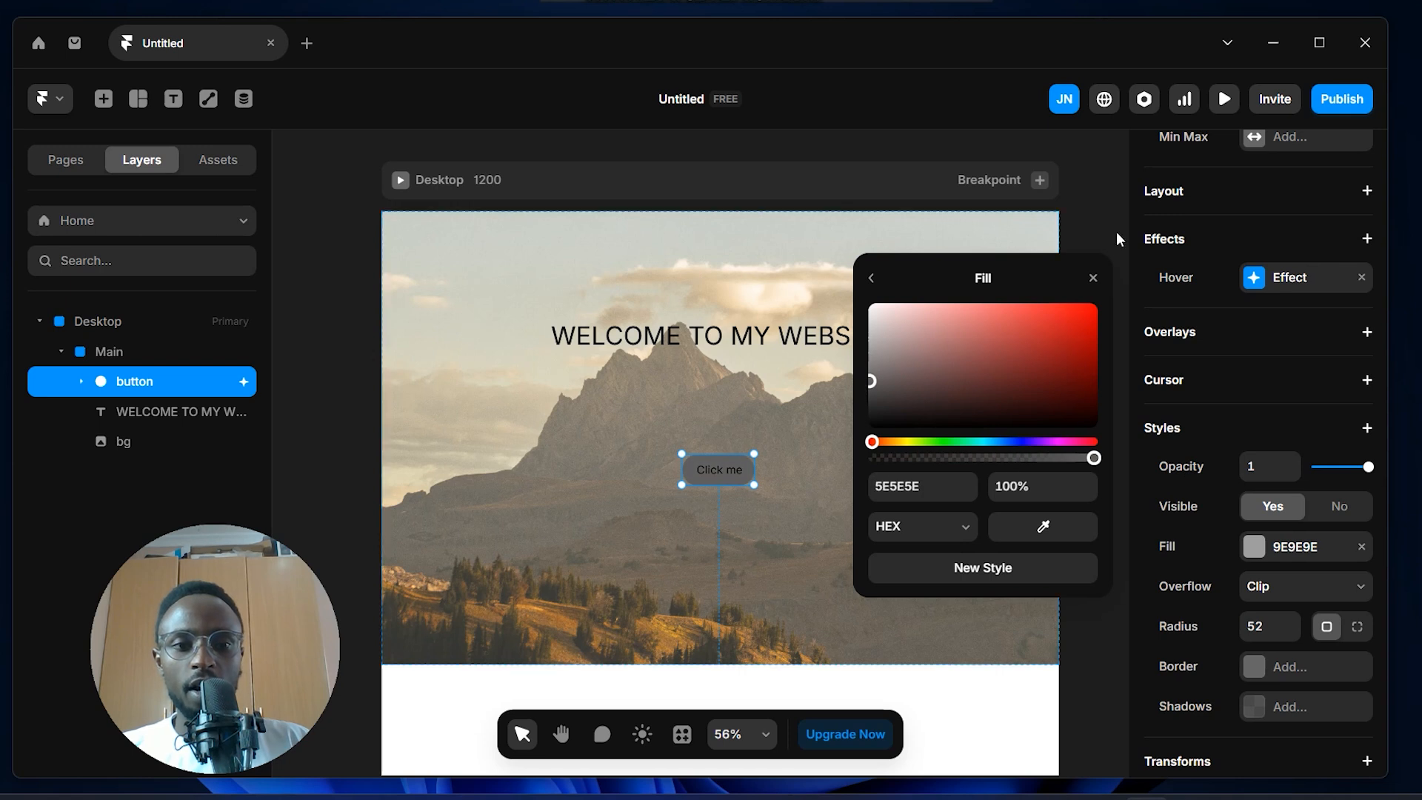
click(1061, 213)
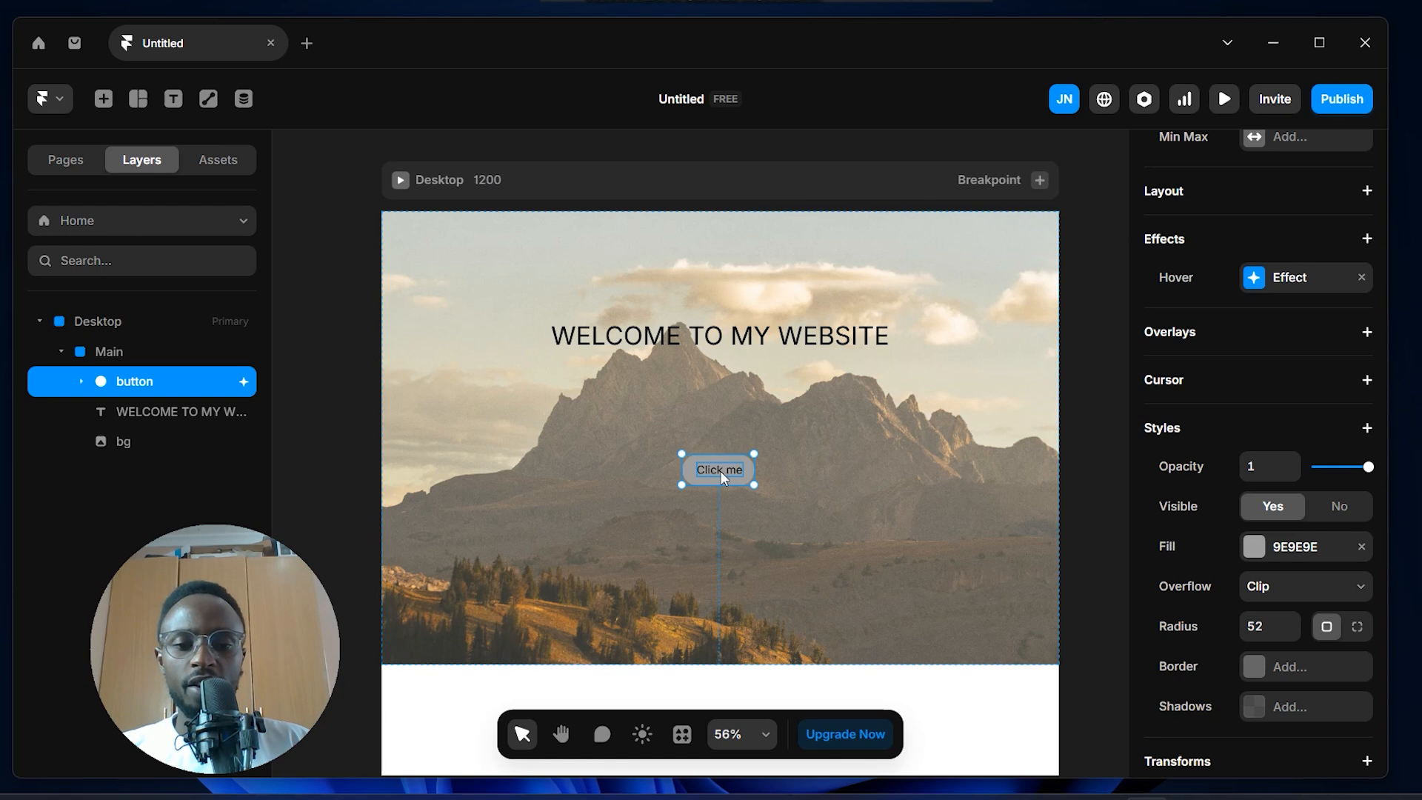
Preview the Desktop page in full screen to check the button's hover effect, and return to editing
click(400, 182)
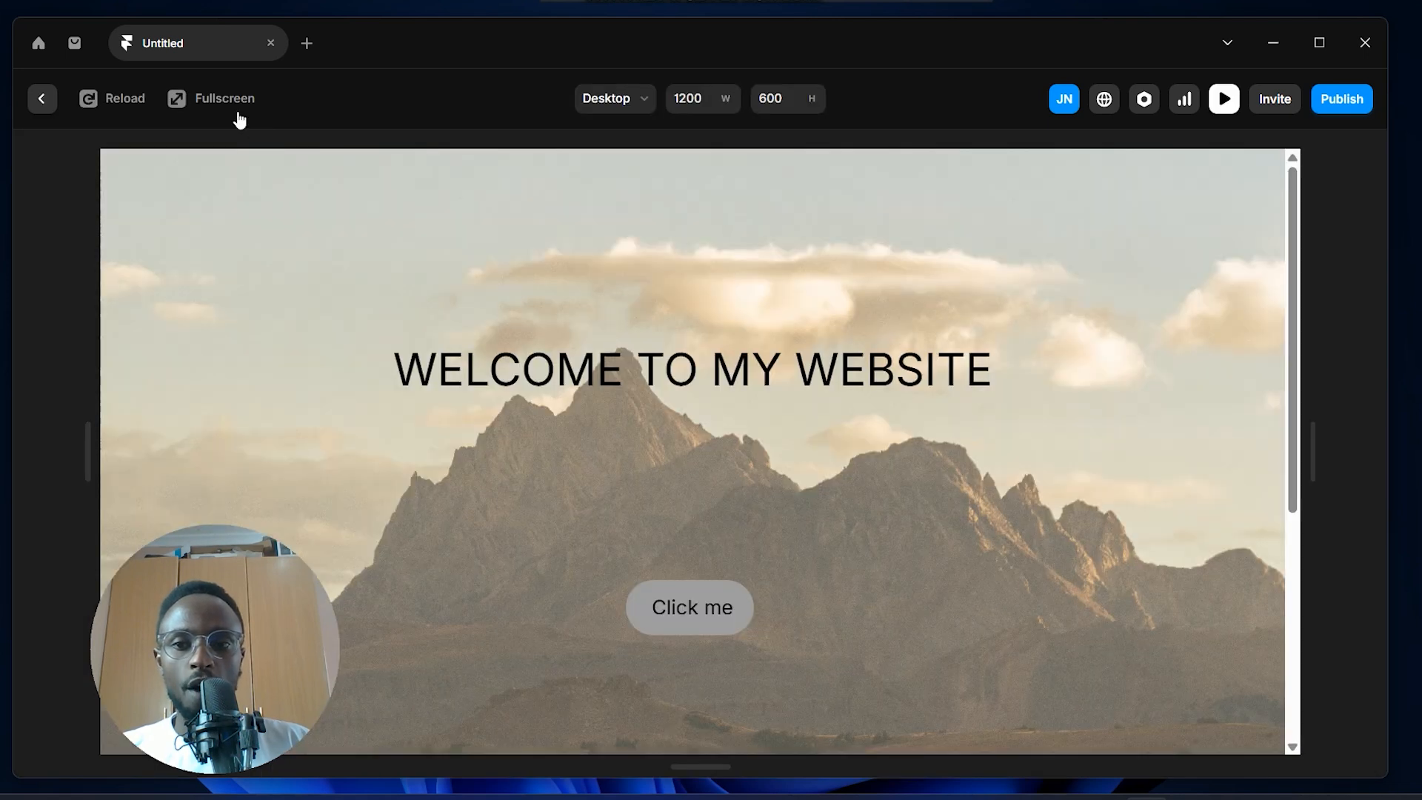
click(223, 100)
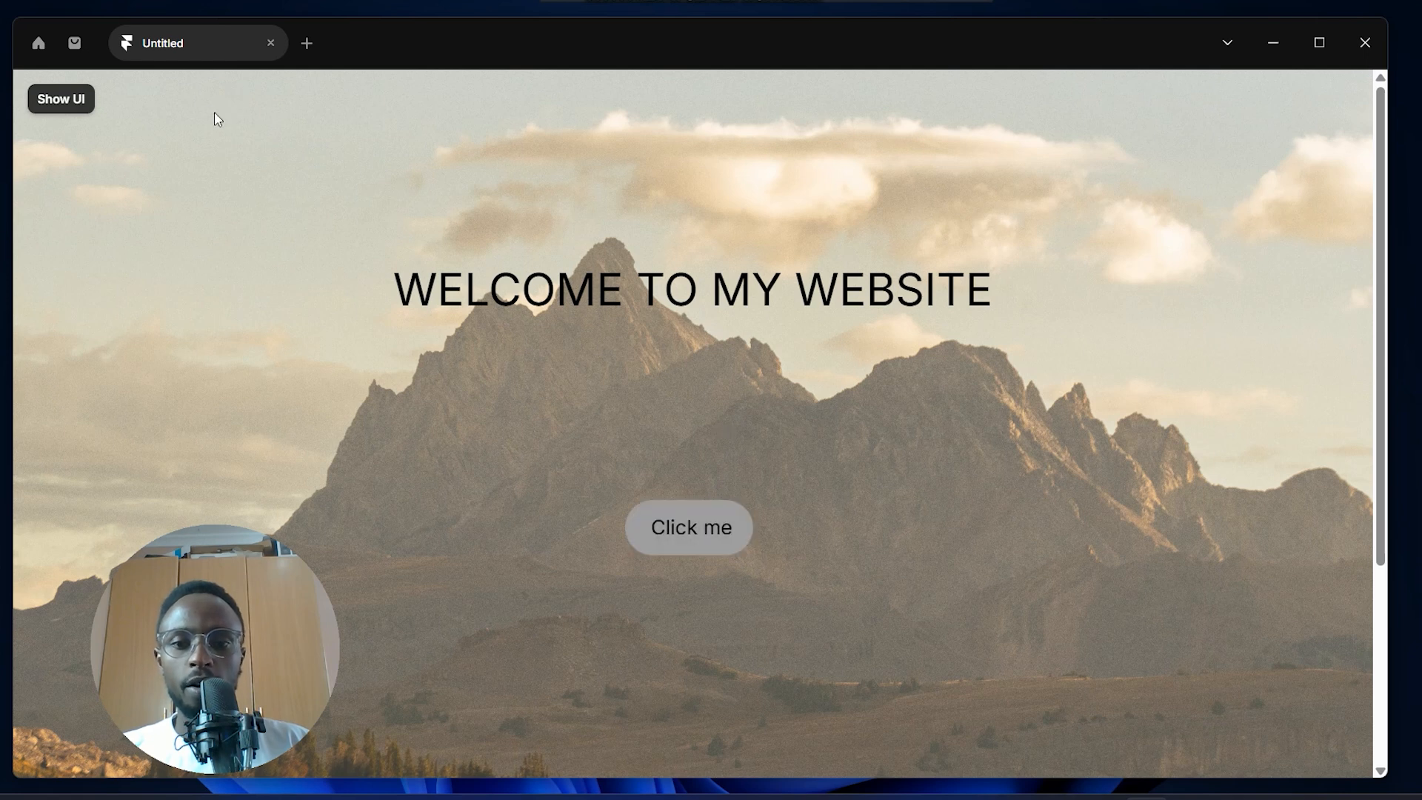
click(52, 98)
click(43, 96)
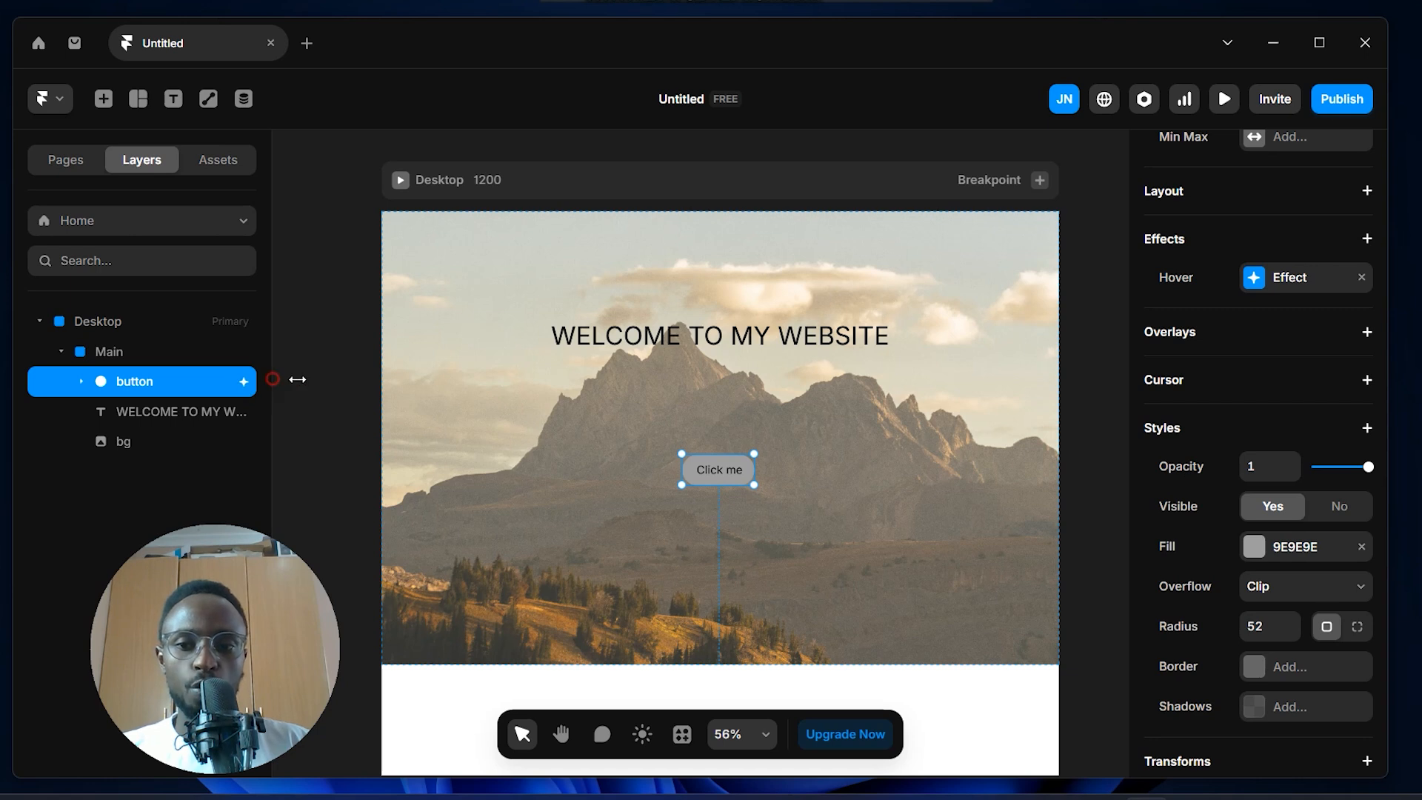
Give the button a Pointer web cursor and preview the page to test it over the button
drag(273, 379, 299, 379)
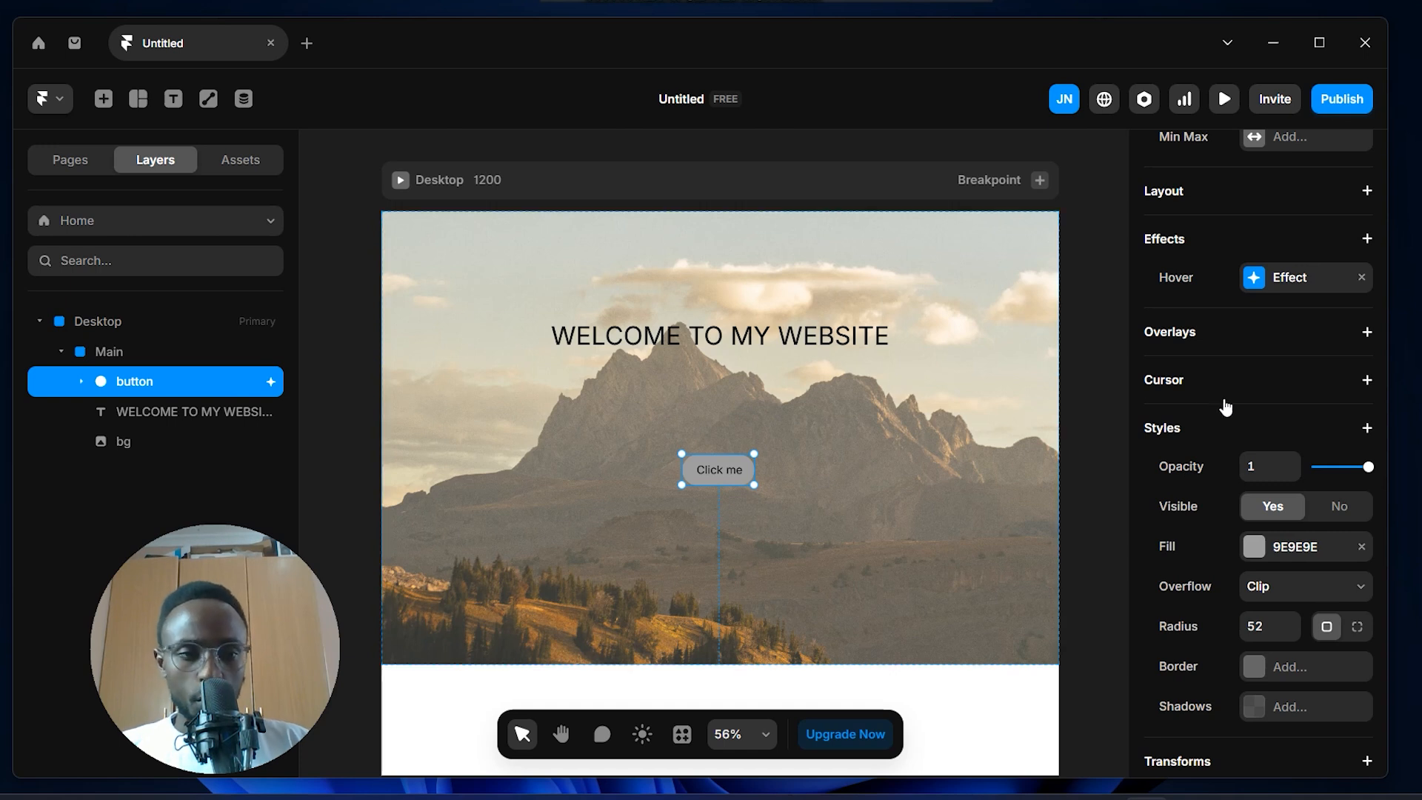
click(1364, 381)
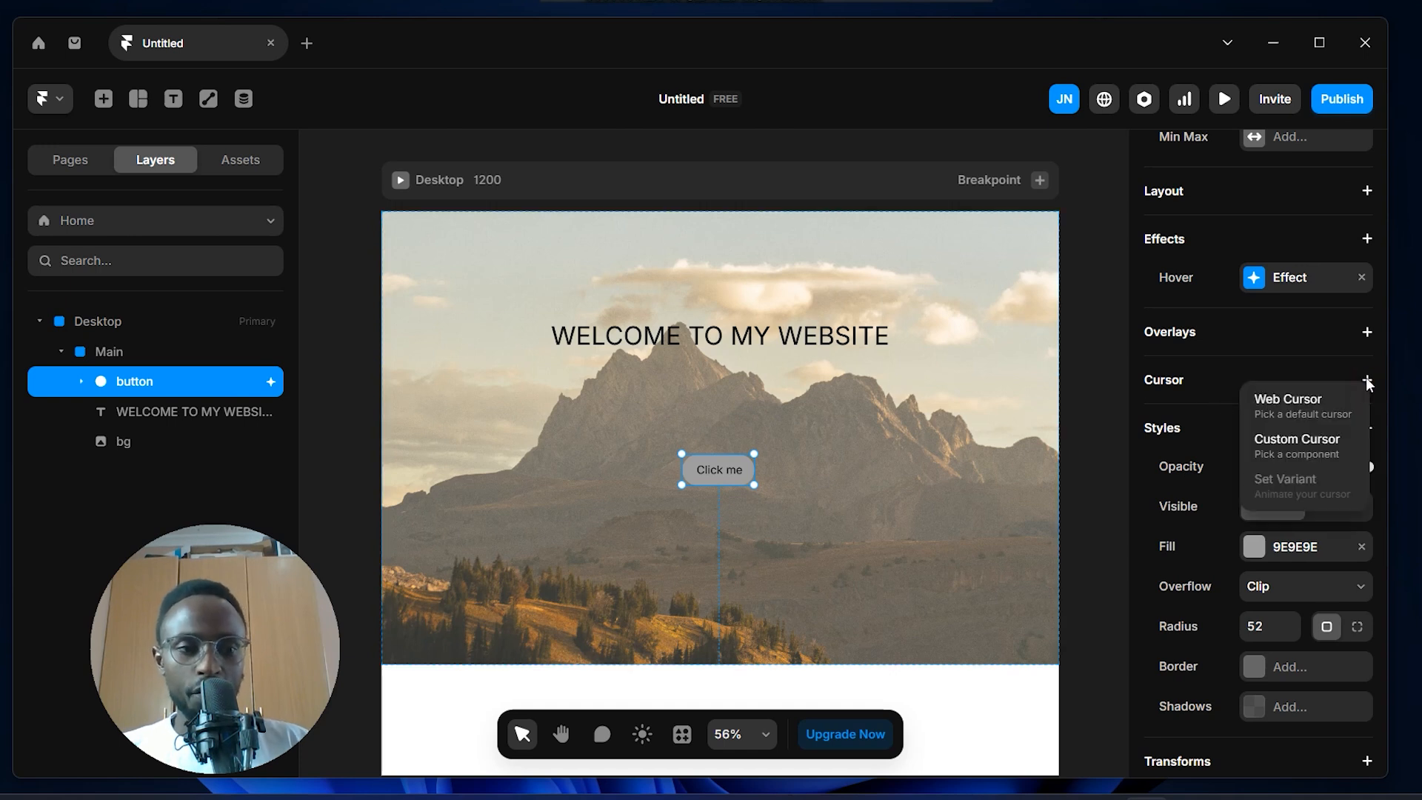
click(1292, 403)
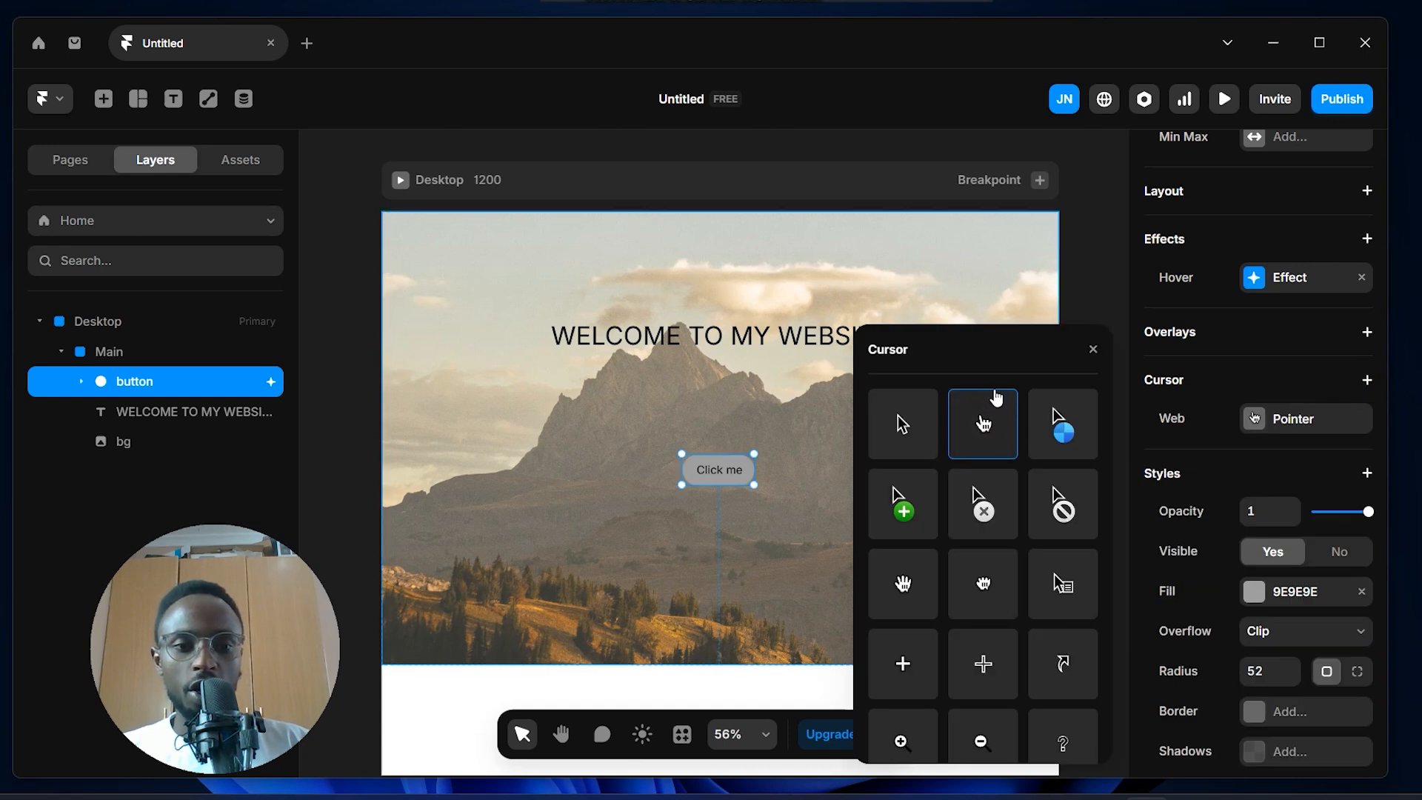
click(1073, 286)
click(400, 180)
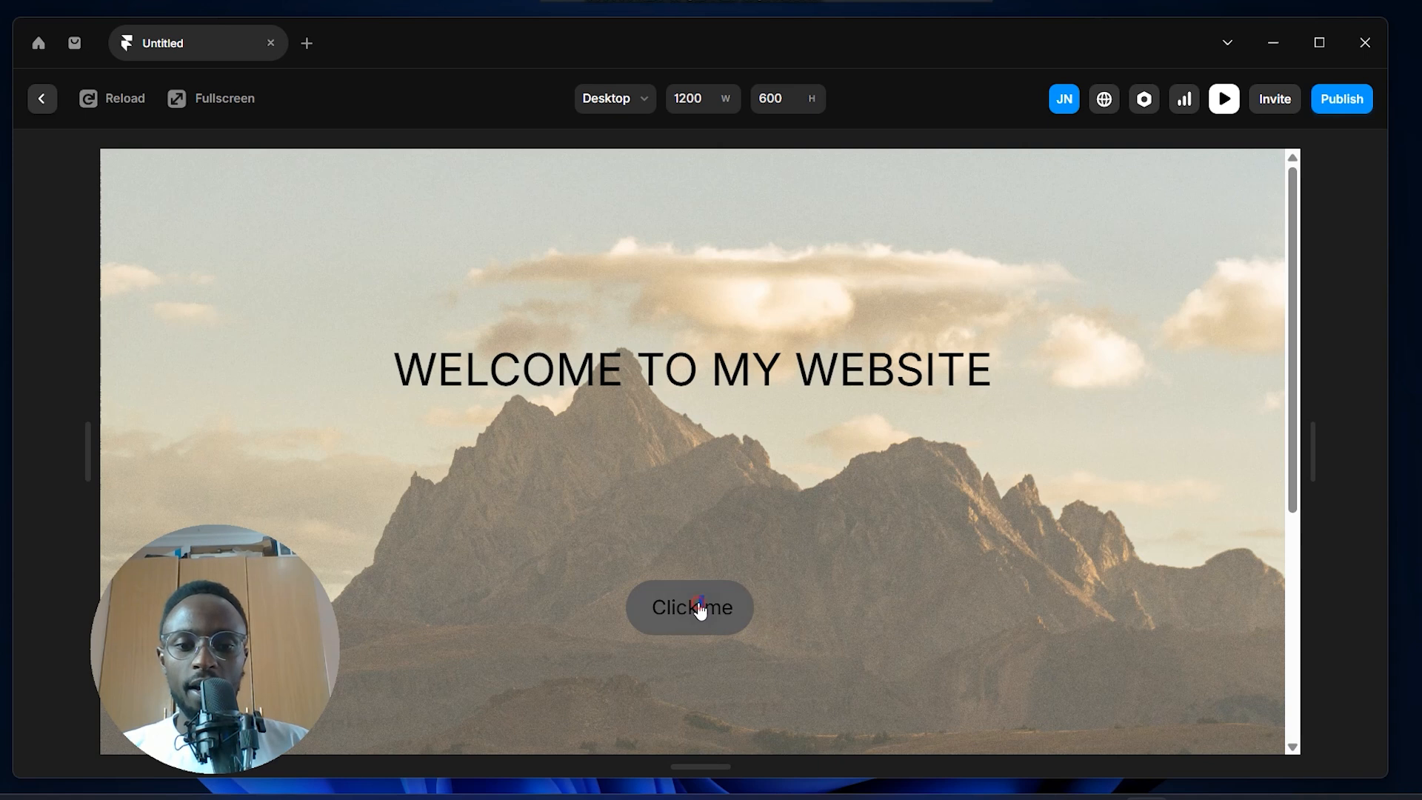
Leave the preview and link the "Click me" button to google.com
click(620, 411)
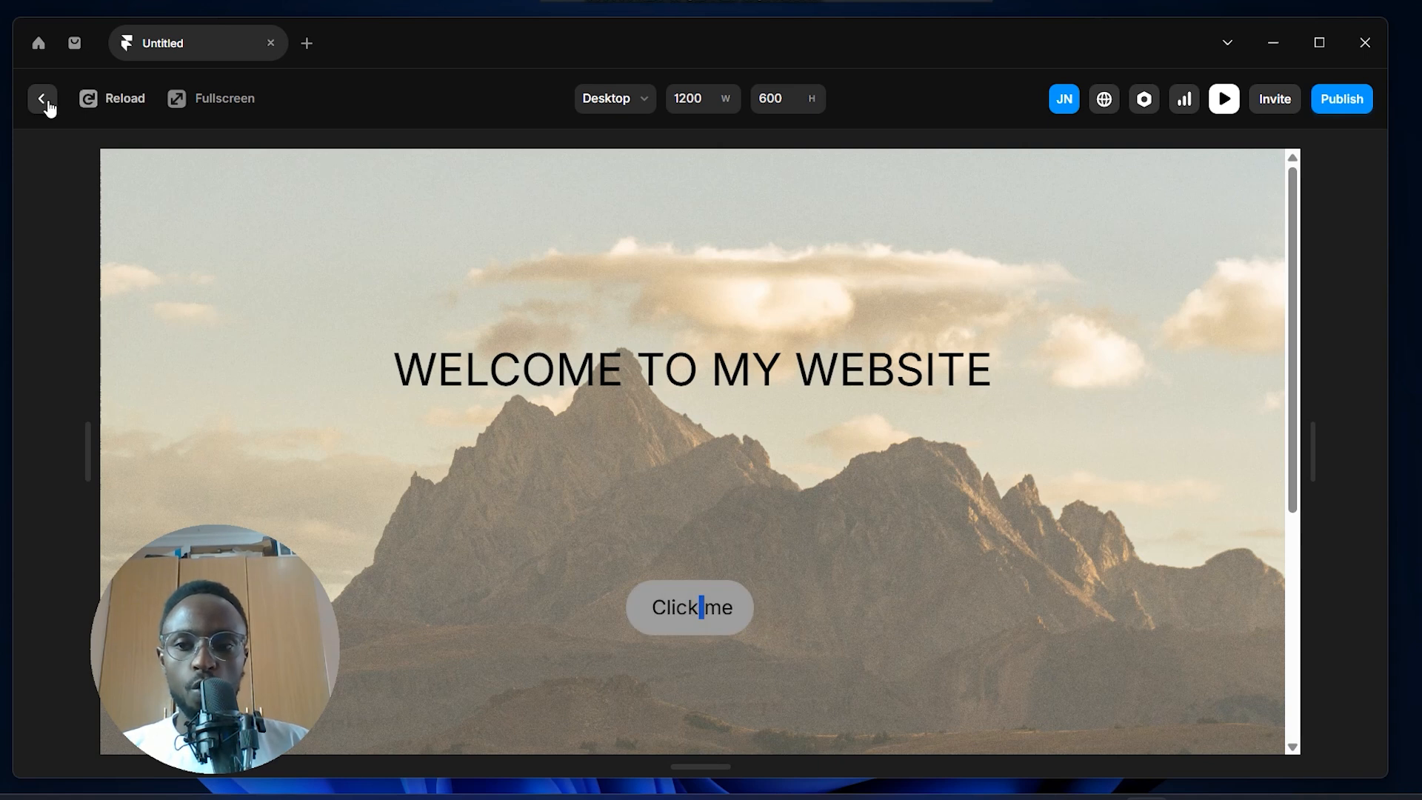
click(42, 99)
click(730, 458)
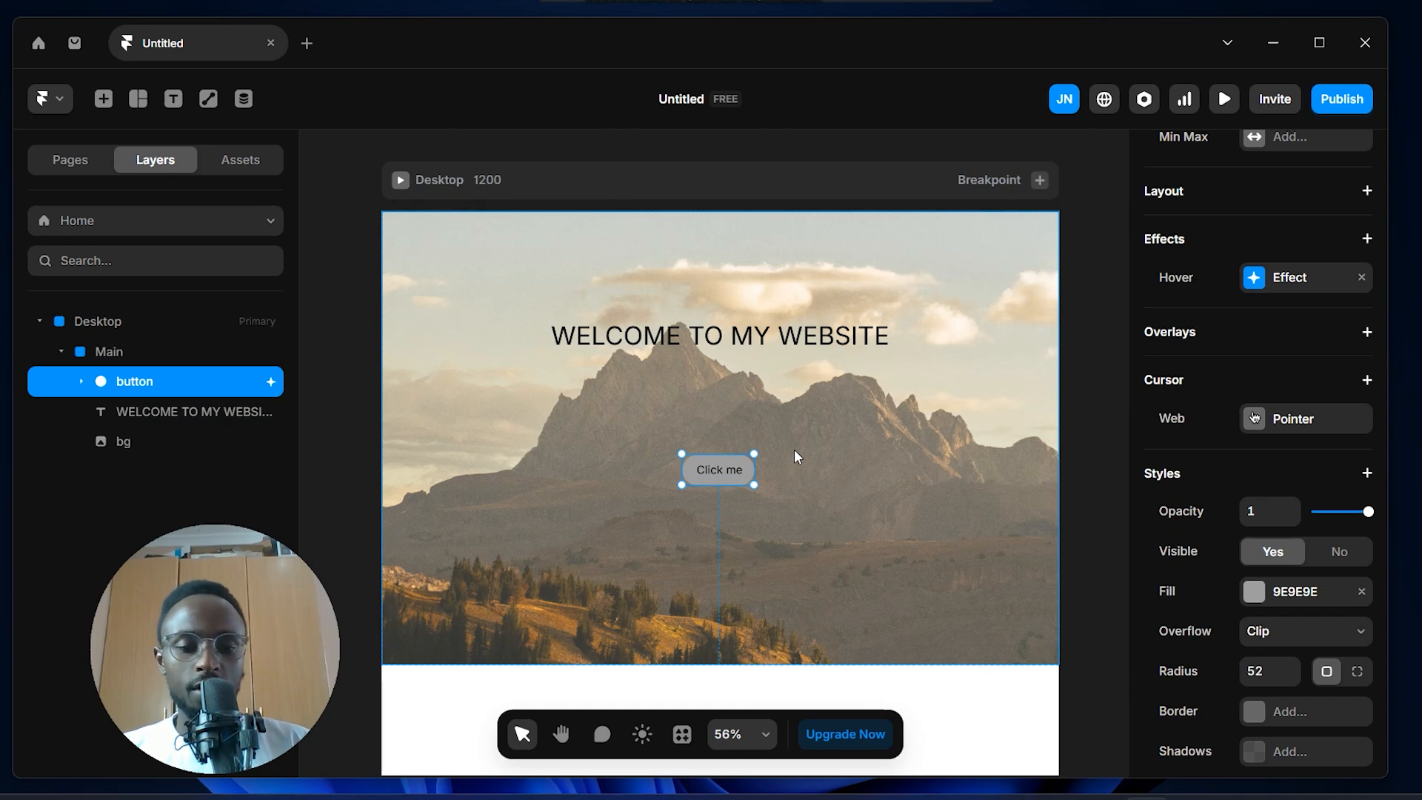
scroll(1214, 370, up, 7)
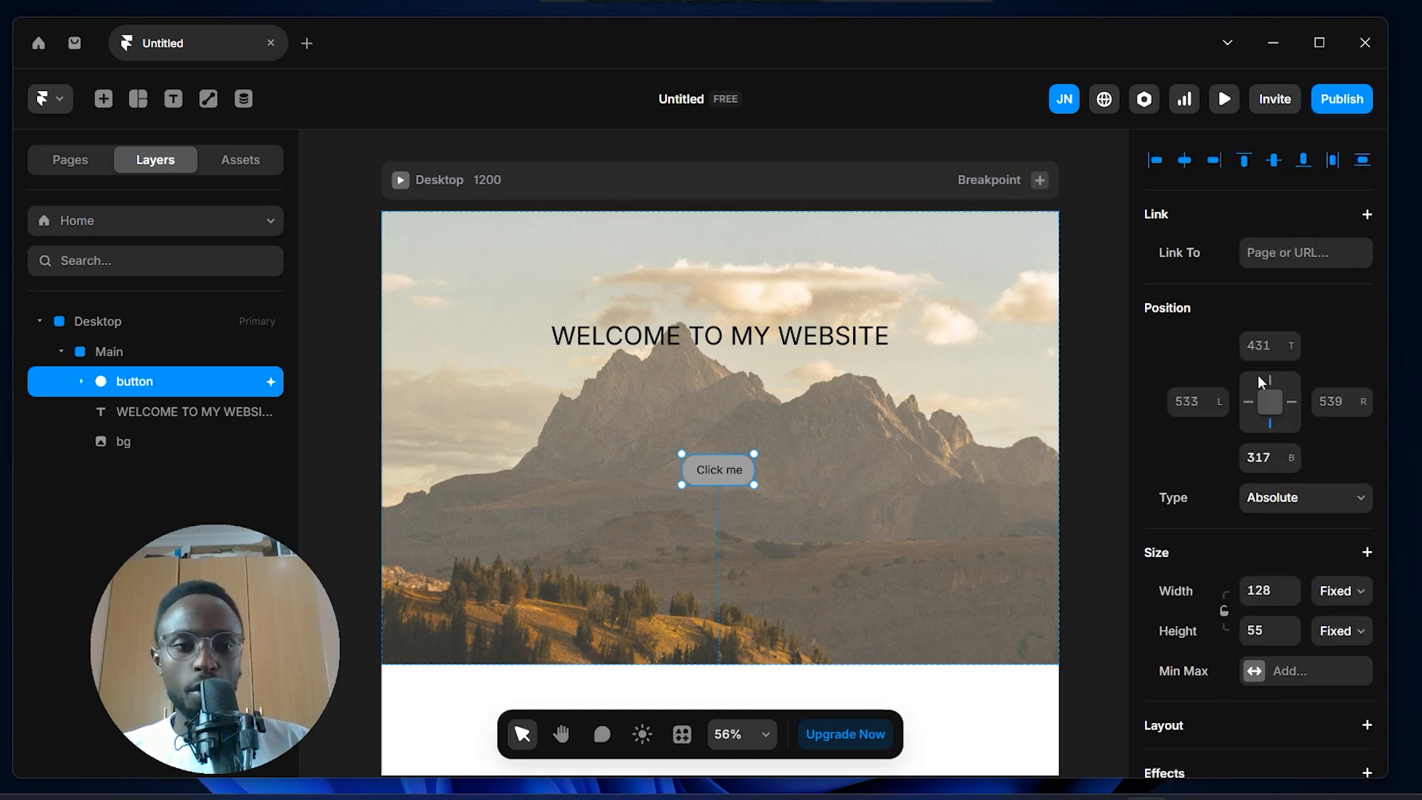
click(1312, 254)
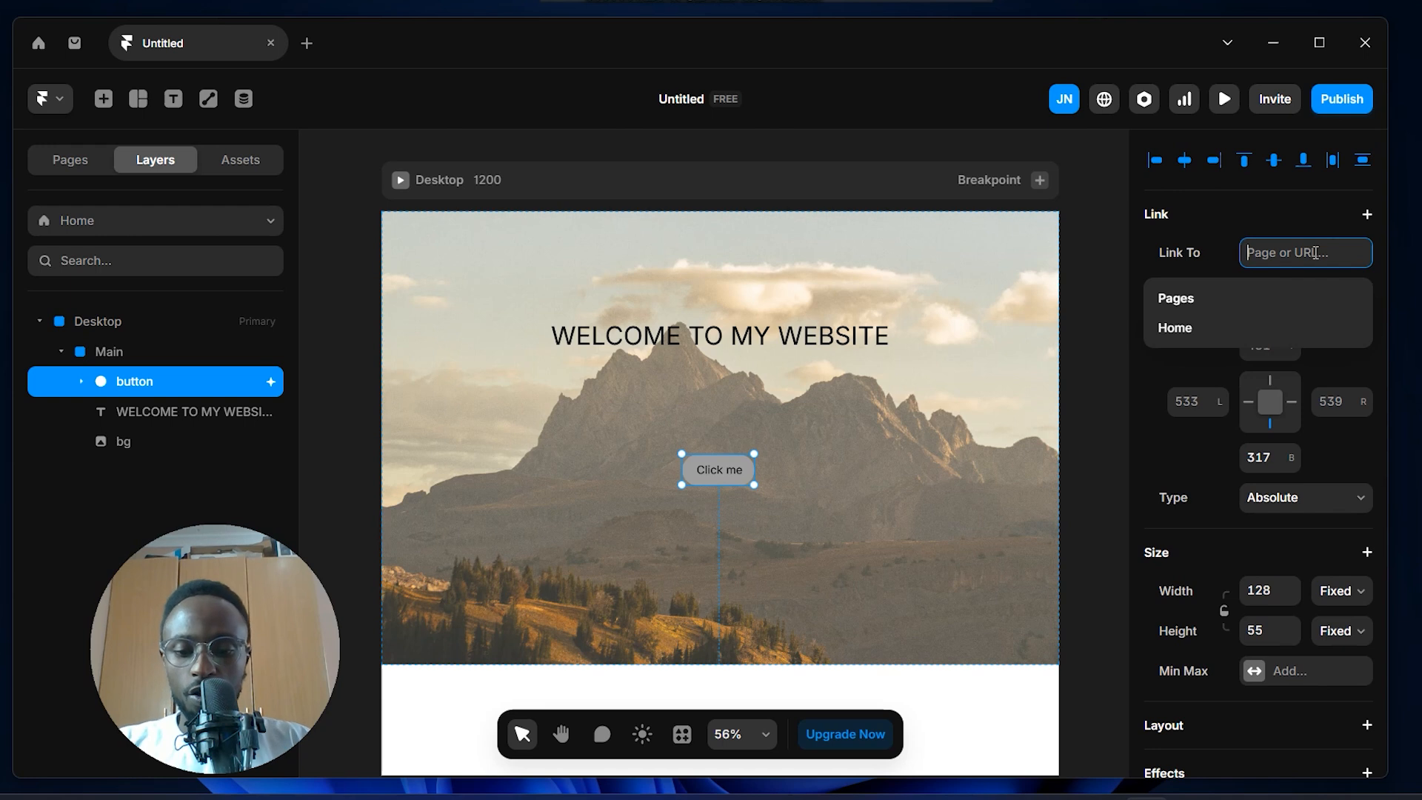
text(google.com)
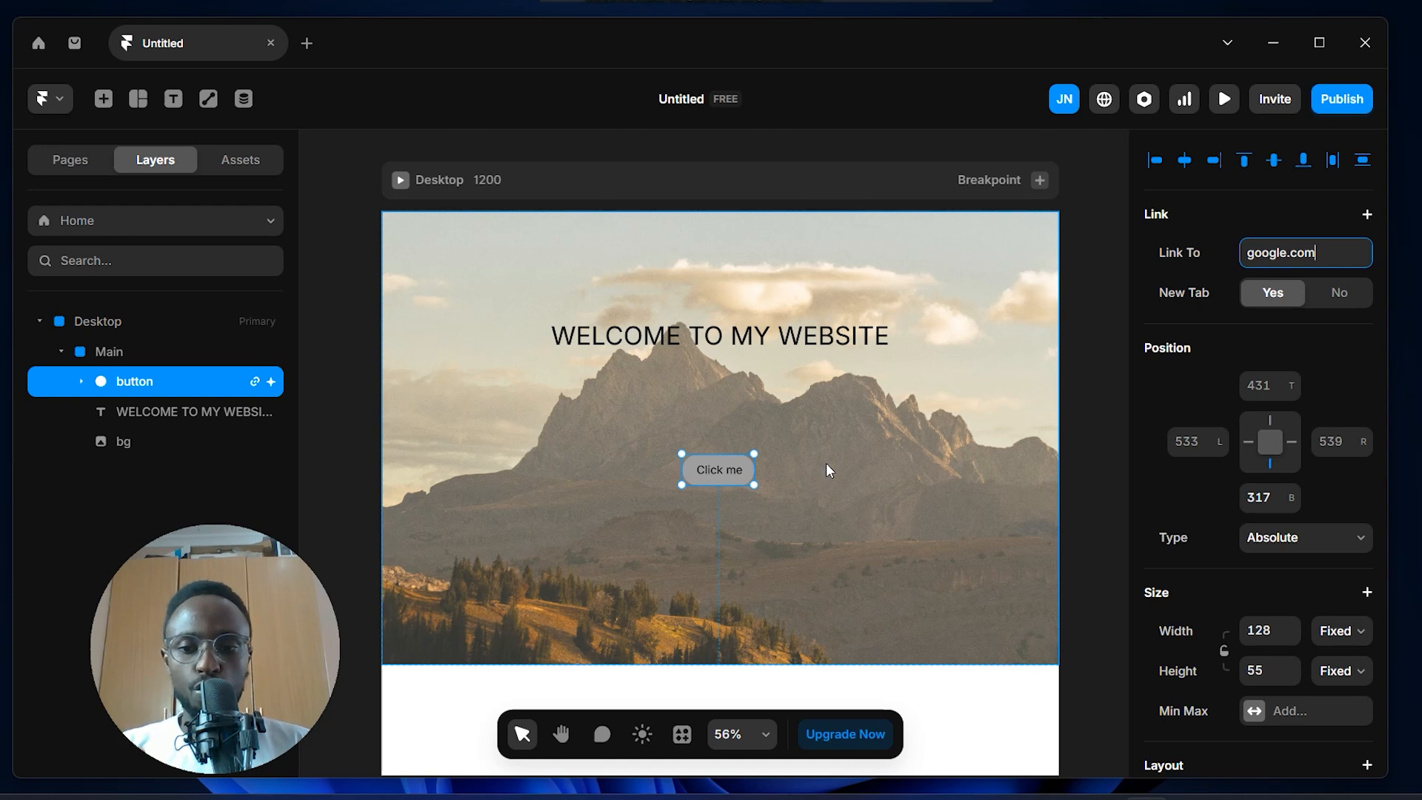
click(848, 424)
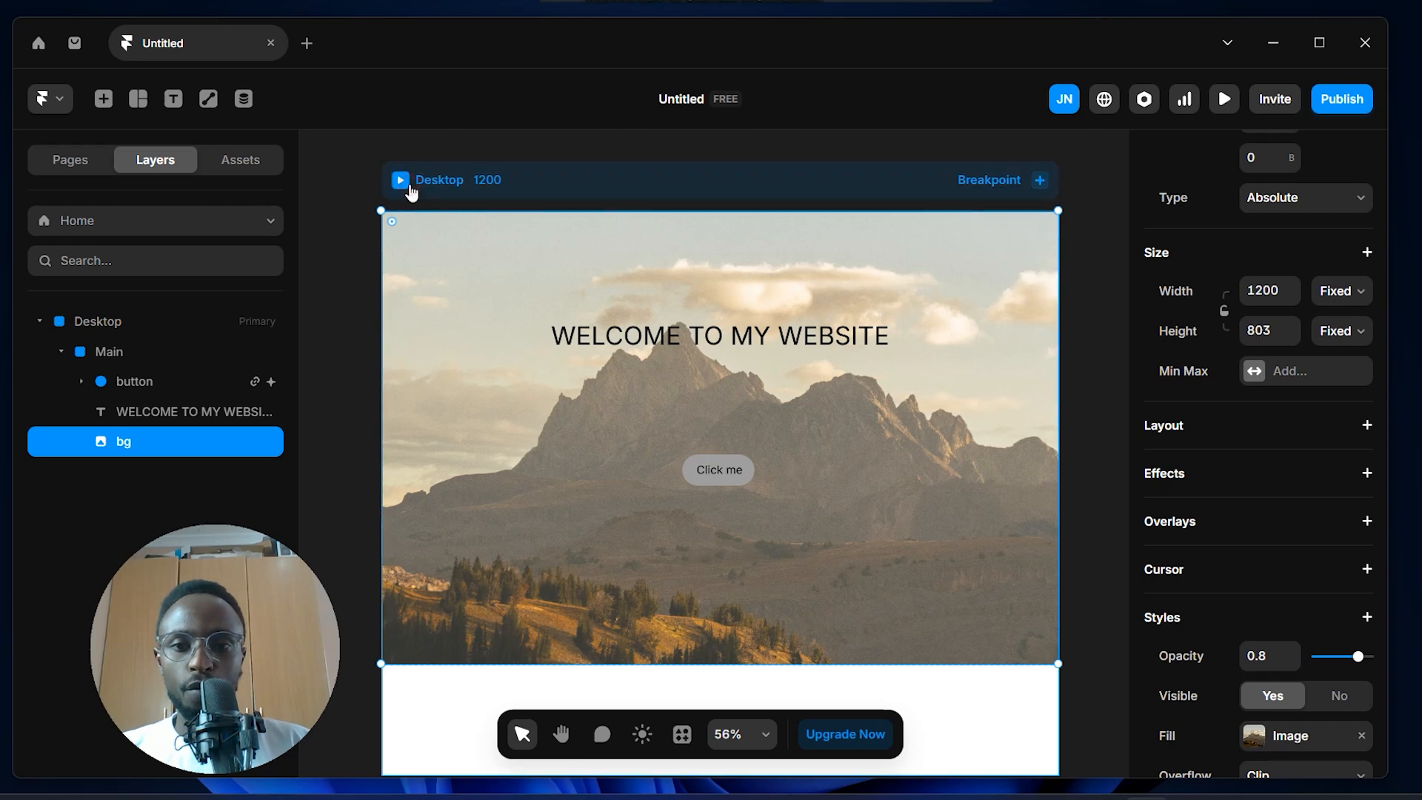
Preview the Desktop page, then open the published site lower-yard-198394.framer.app in a maximized browser window
click(410, 186)
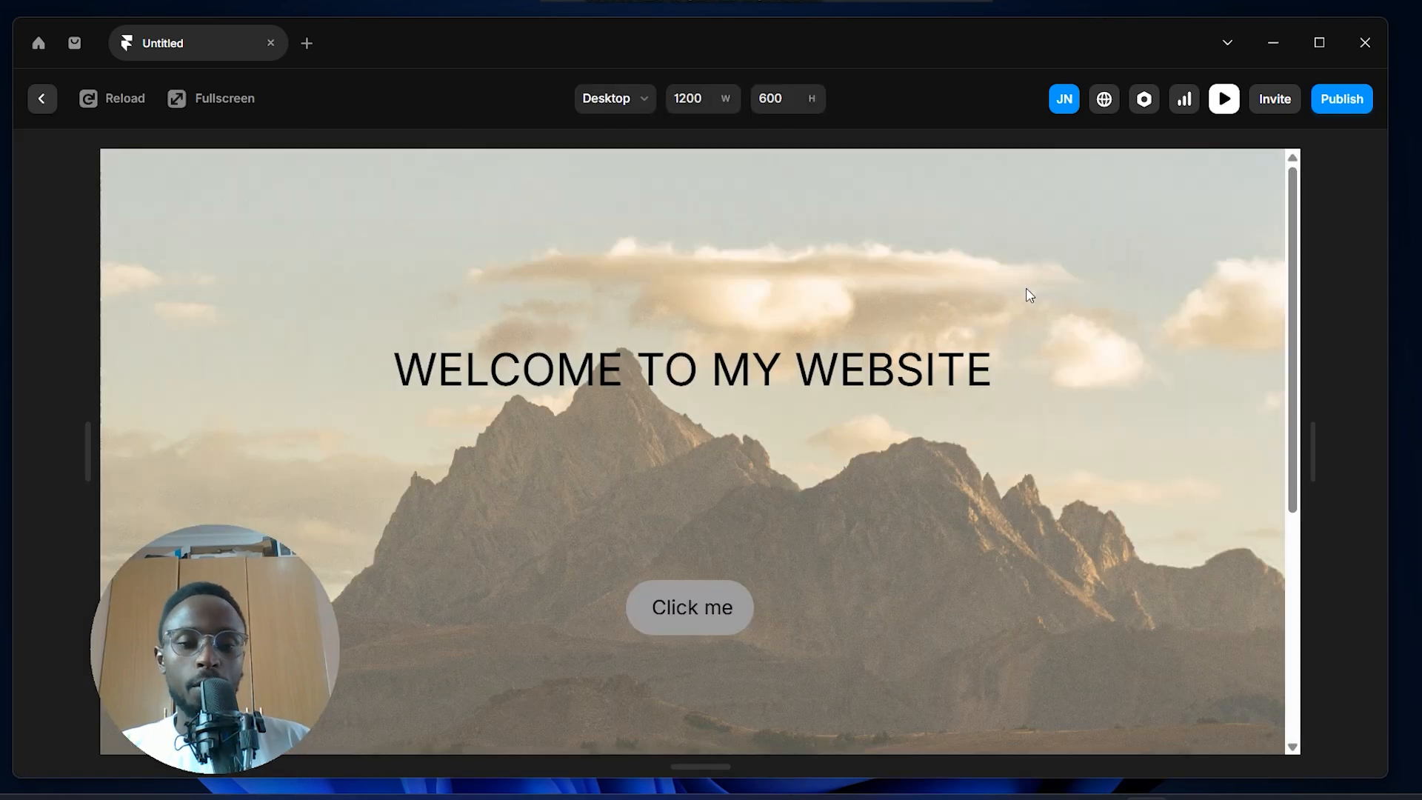
click(1344, 99)
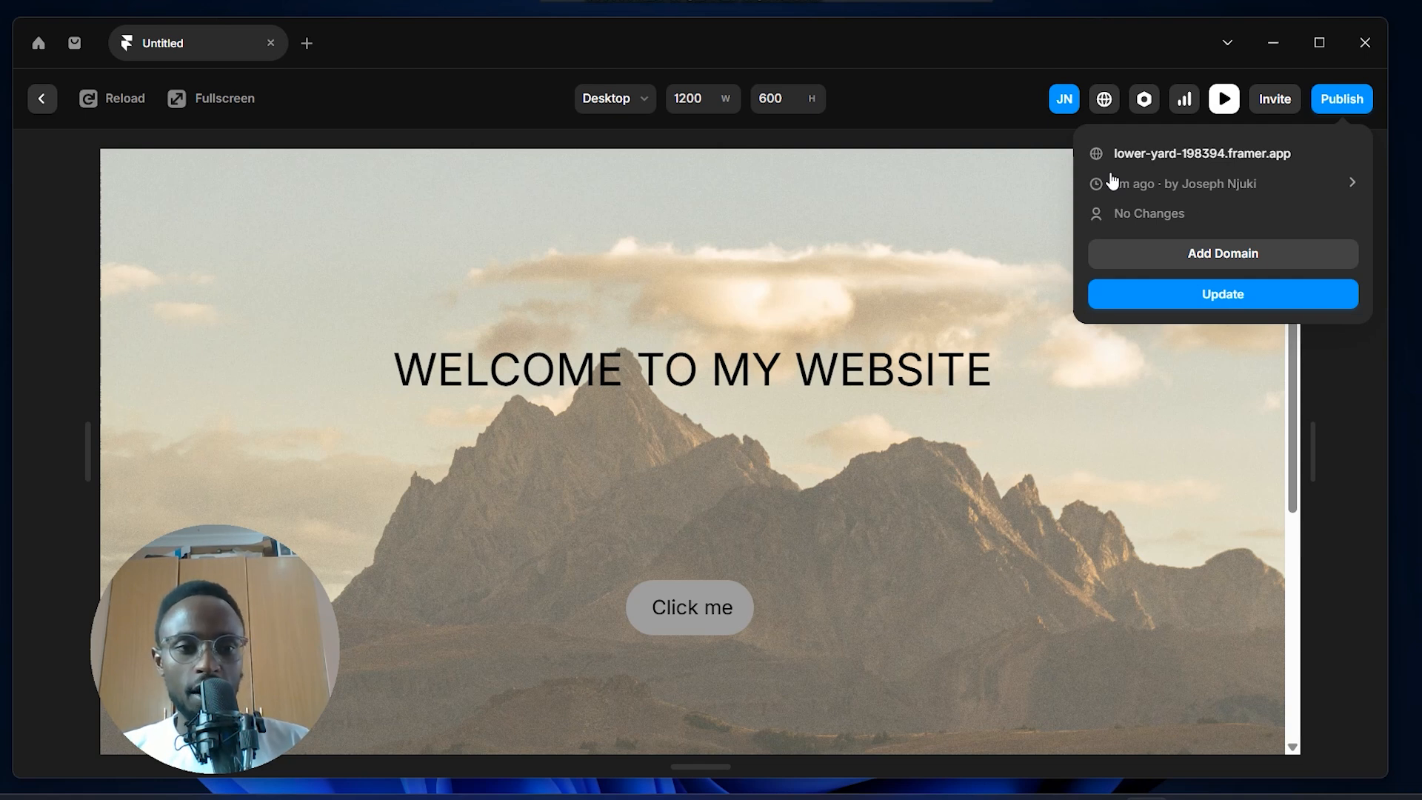
click(1168, 154)
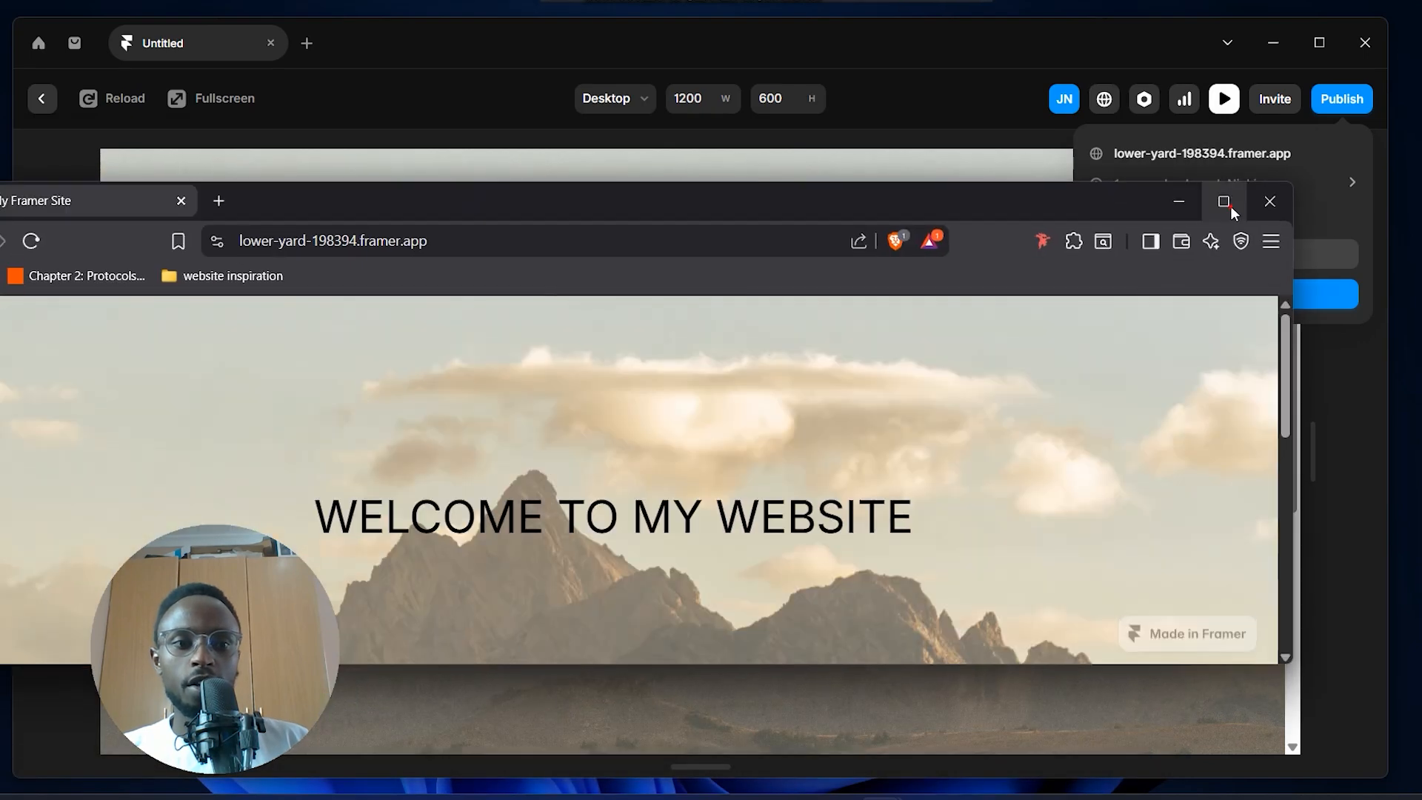
click(1229, 205)
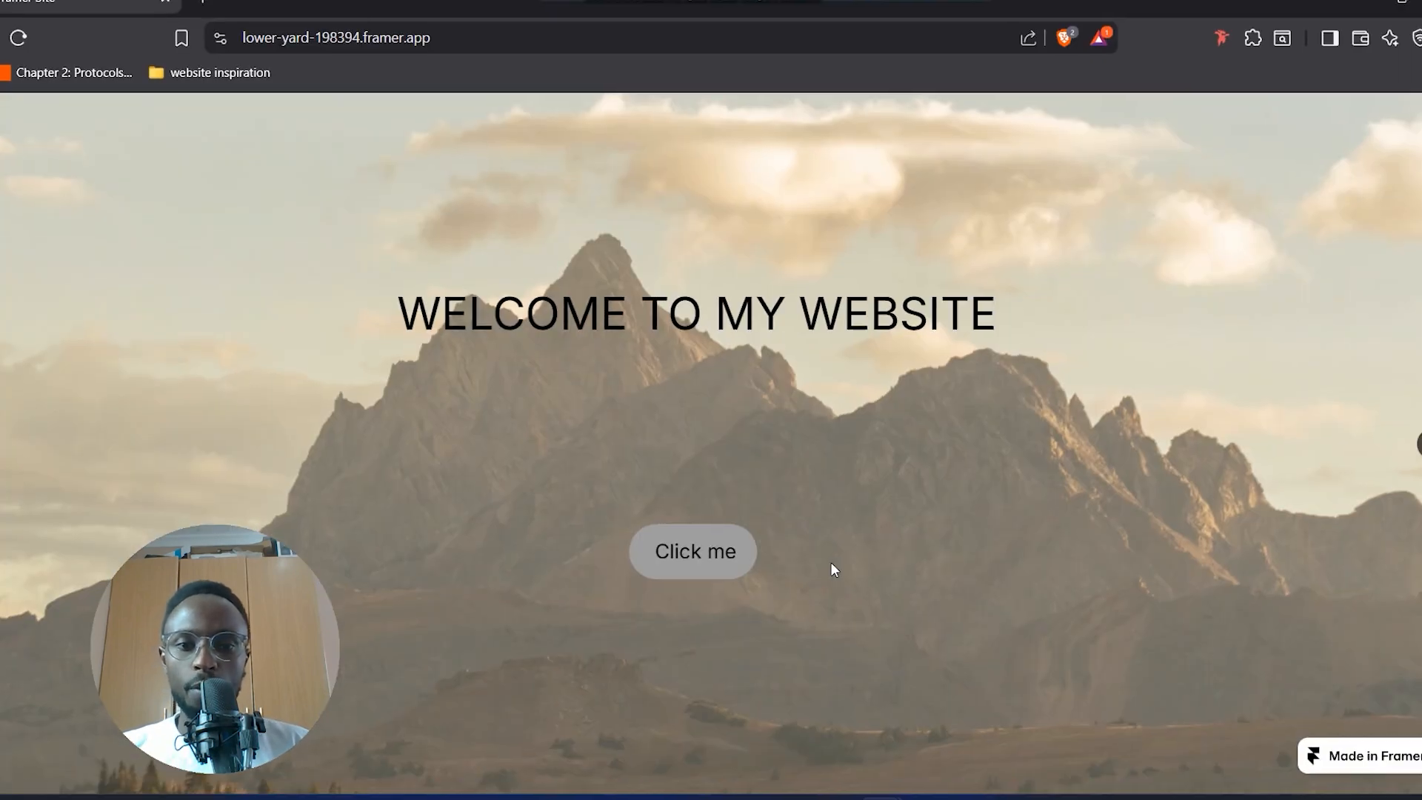
Look over the live page and its heading, test the "Click me" button's link, and return to the site's tab
scroll(971, 529, down, 4)
scroll(970, 524, up, 4)
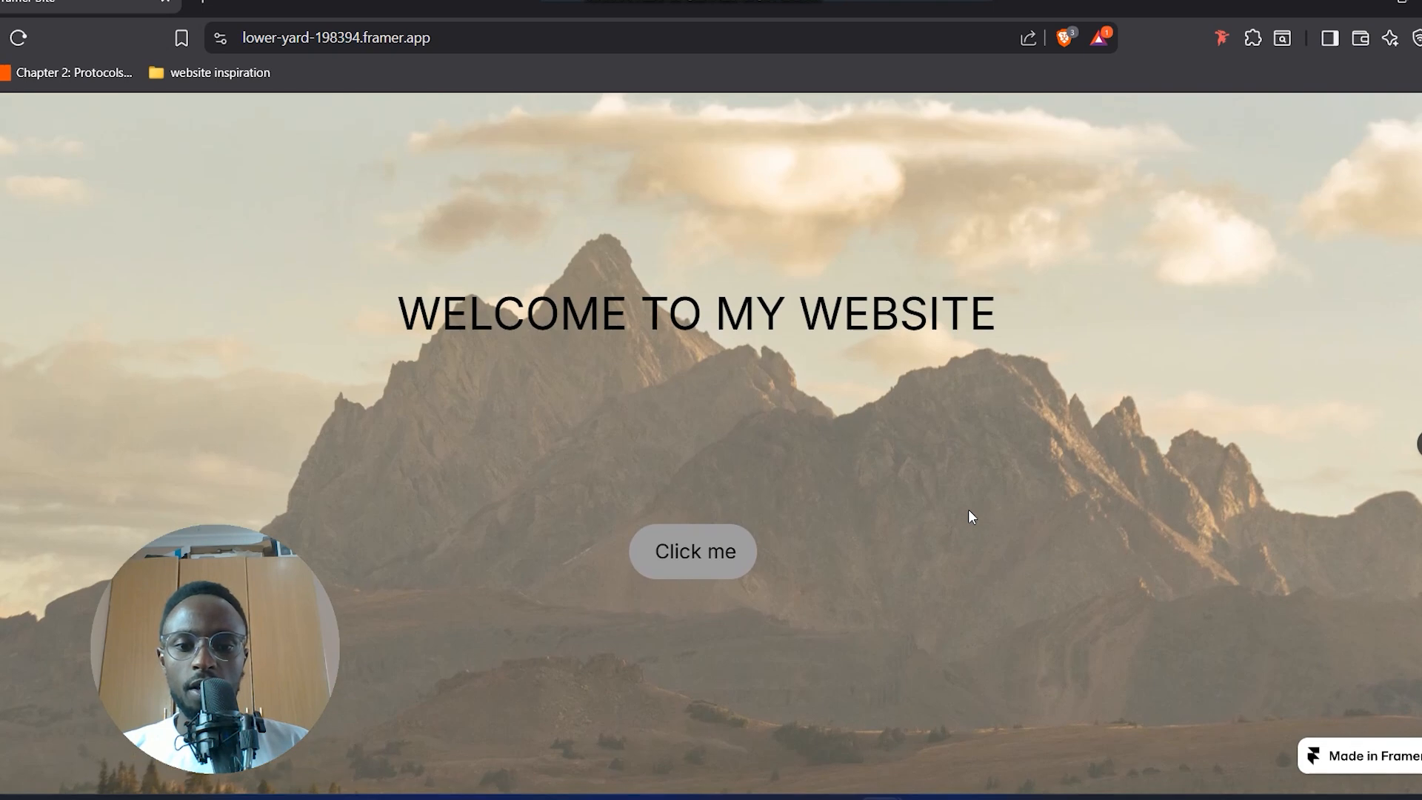
drag(398, 311, 797, 315)
click(936, 321)
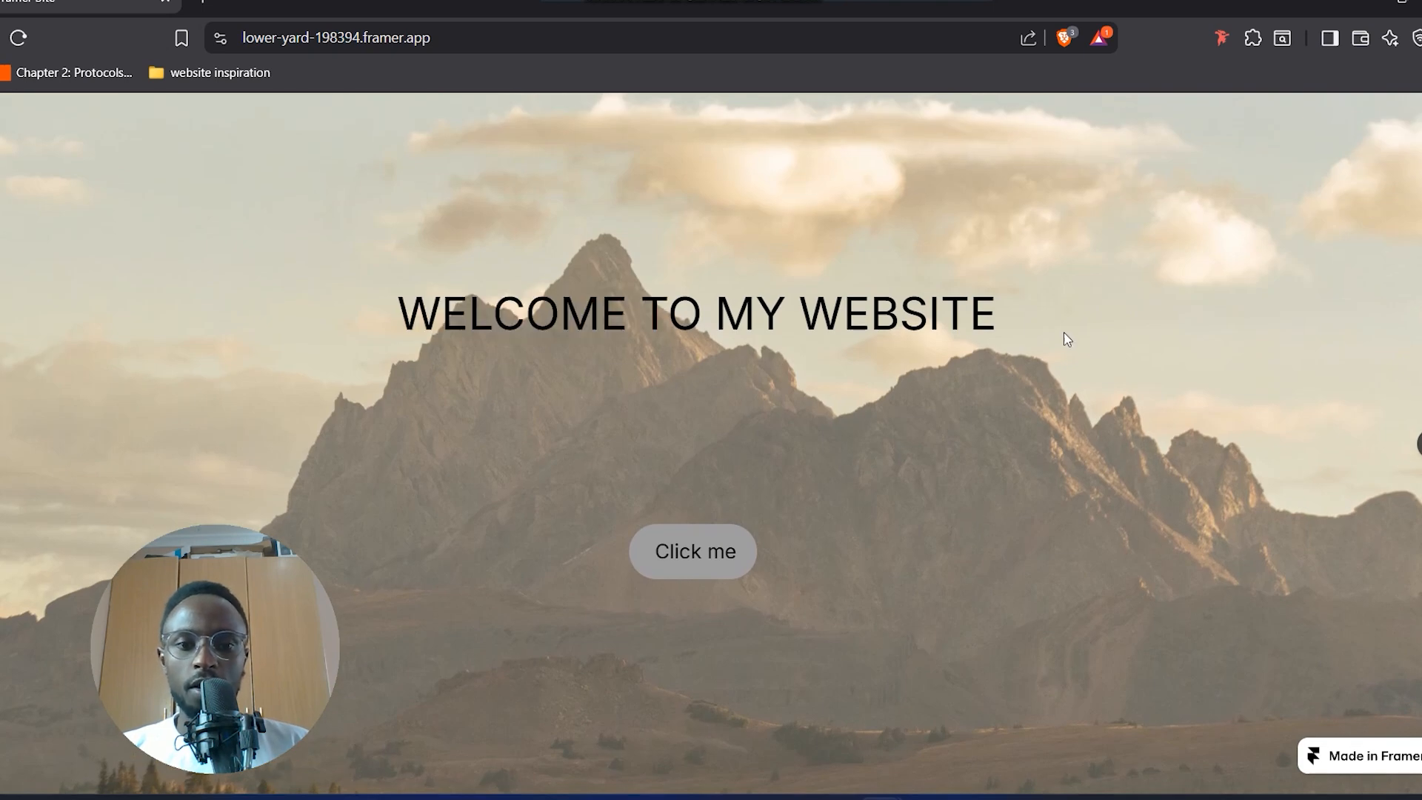
click(714, 559)
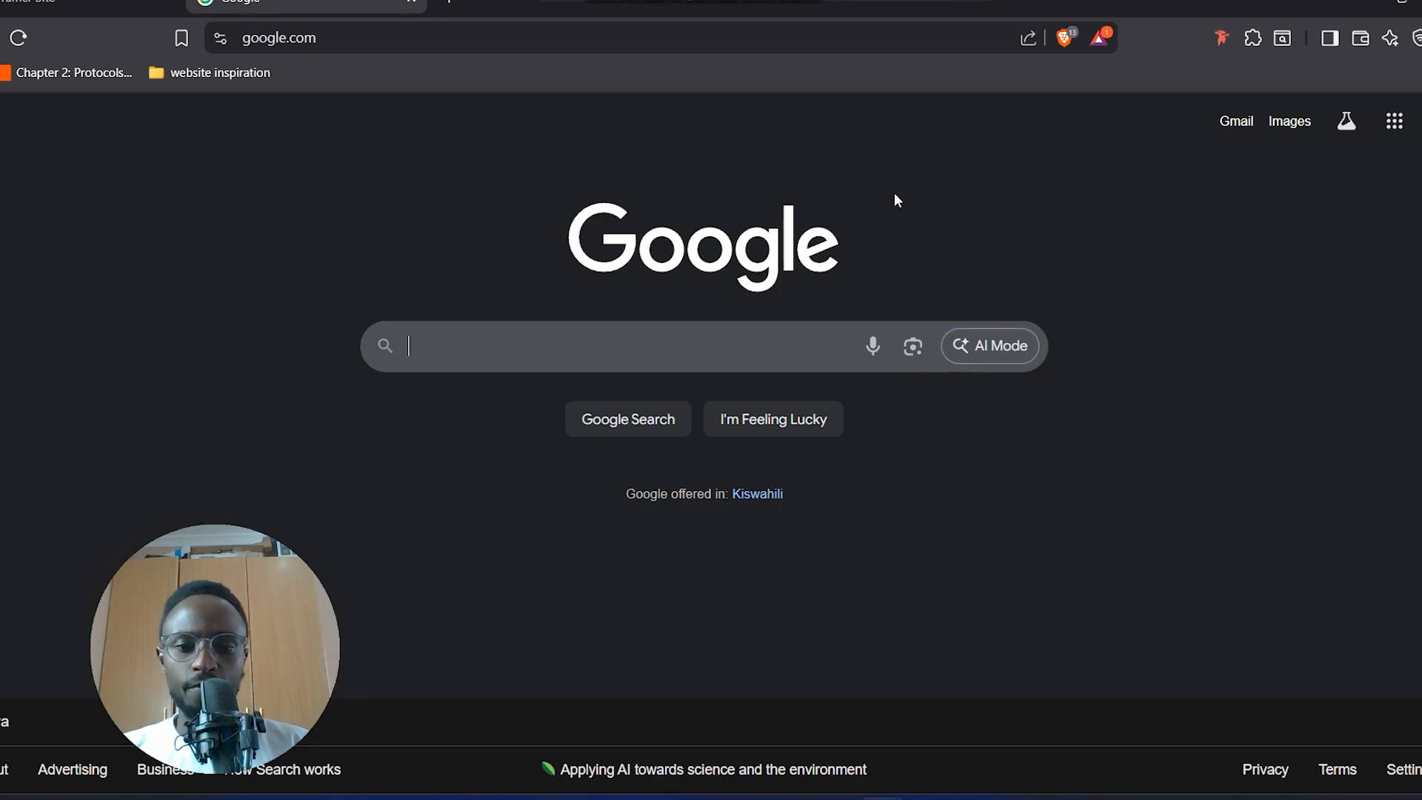
click(110, 14)
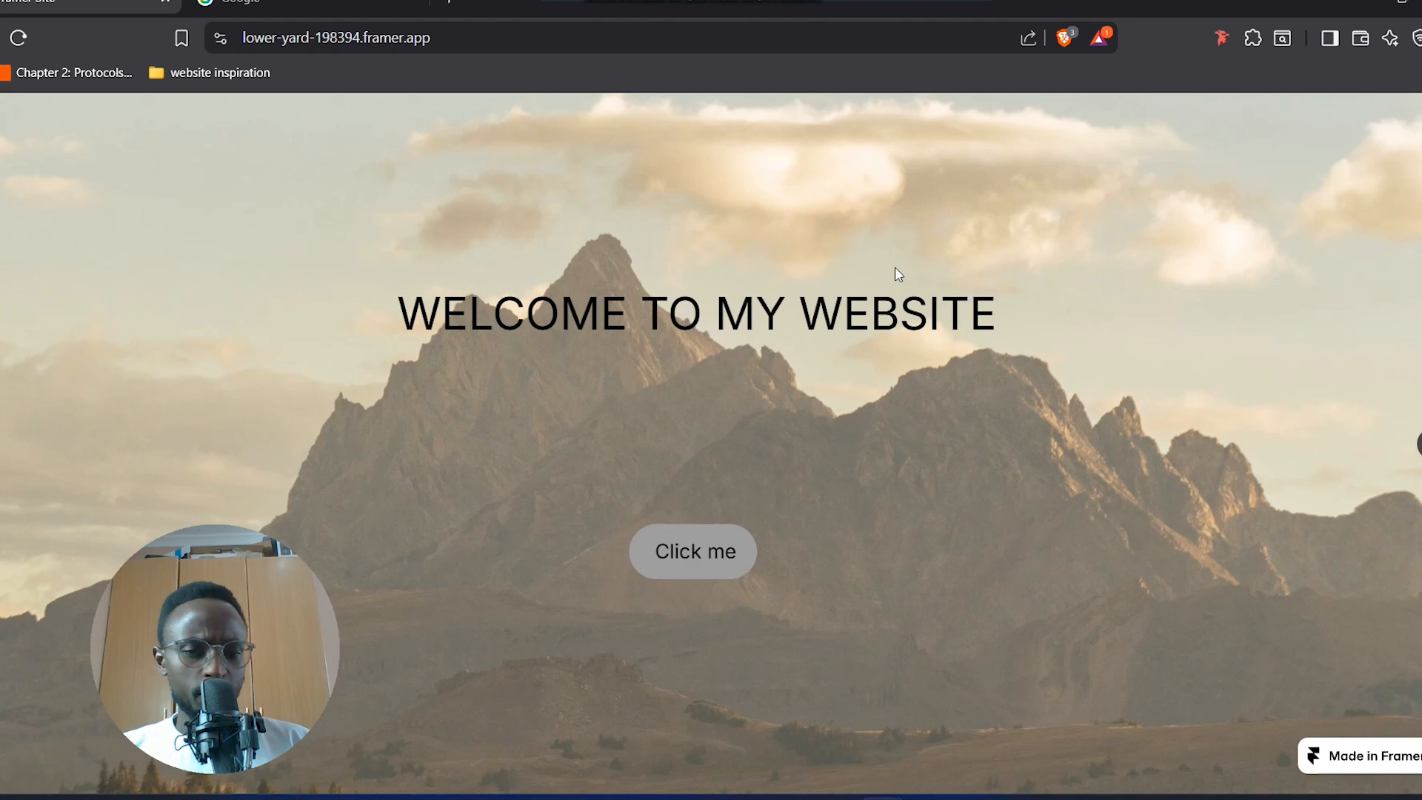